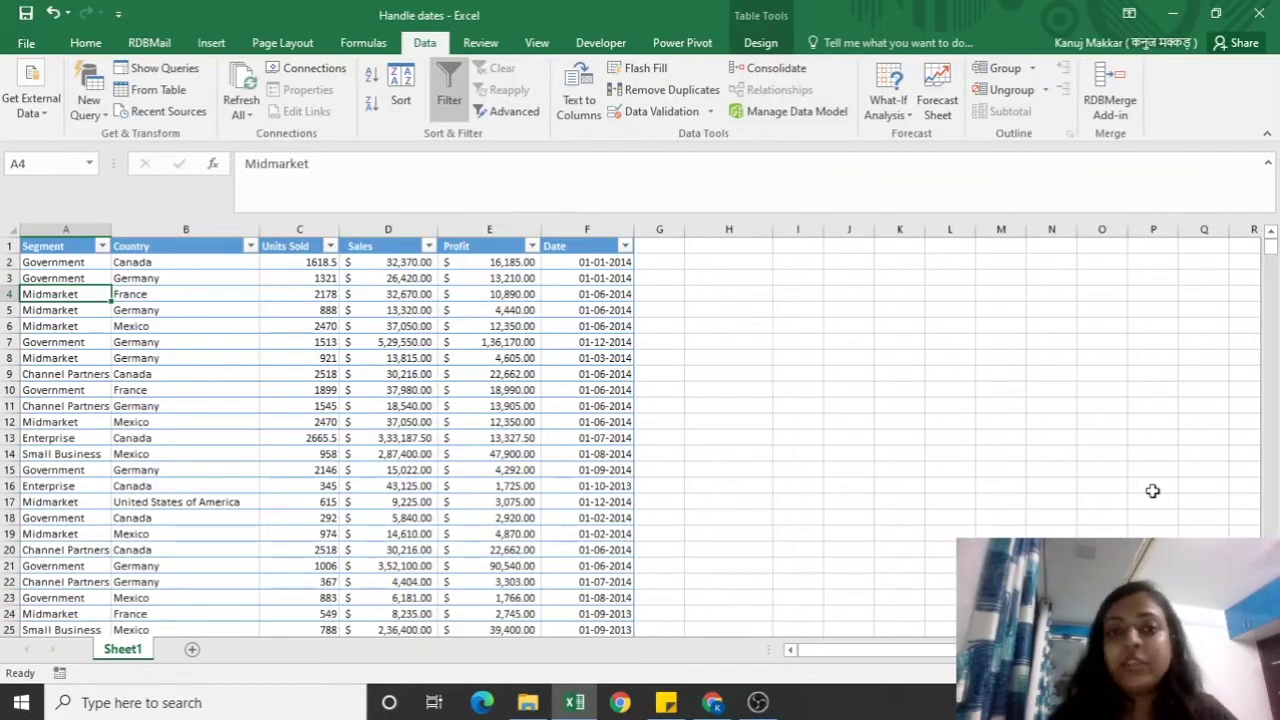
# Enter the formula =TODAY() in cell H7 and =NOW() in cell H8.
pyautogui.click(749, 345)
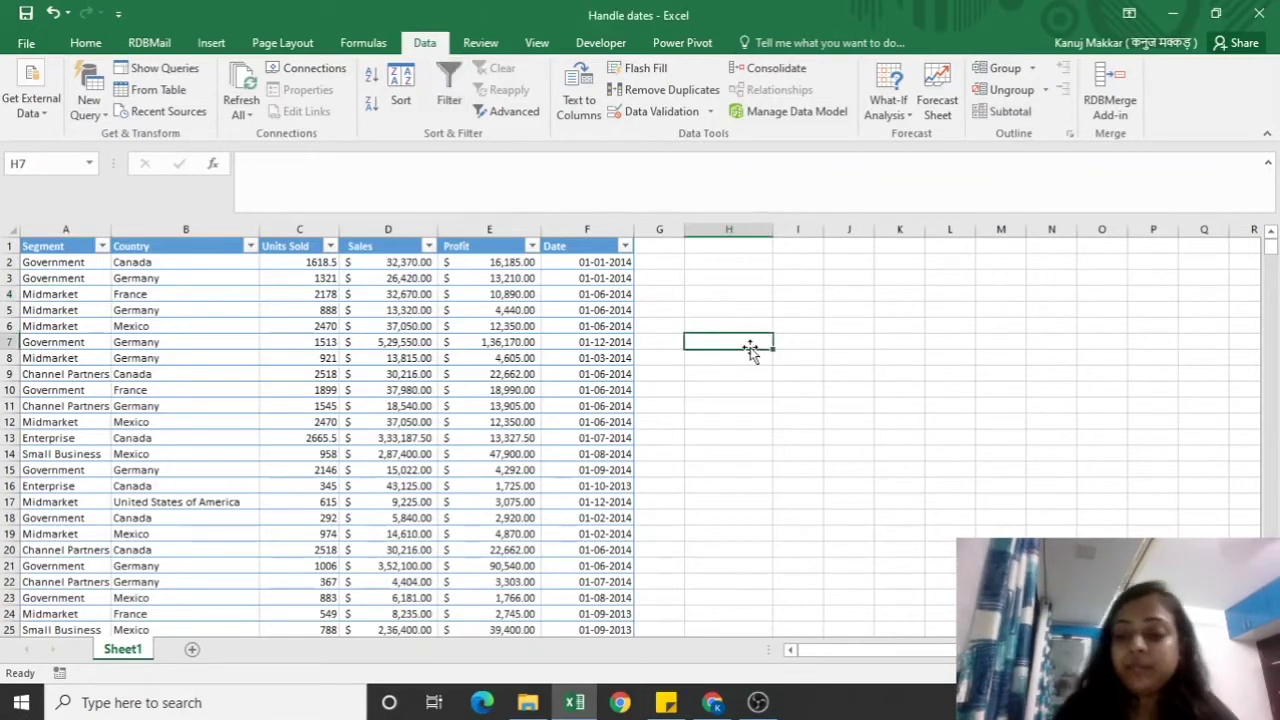
pyautogui.write('=tod')
pyautogui.press('Tab')
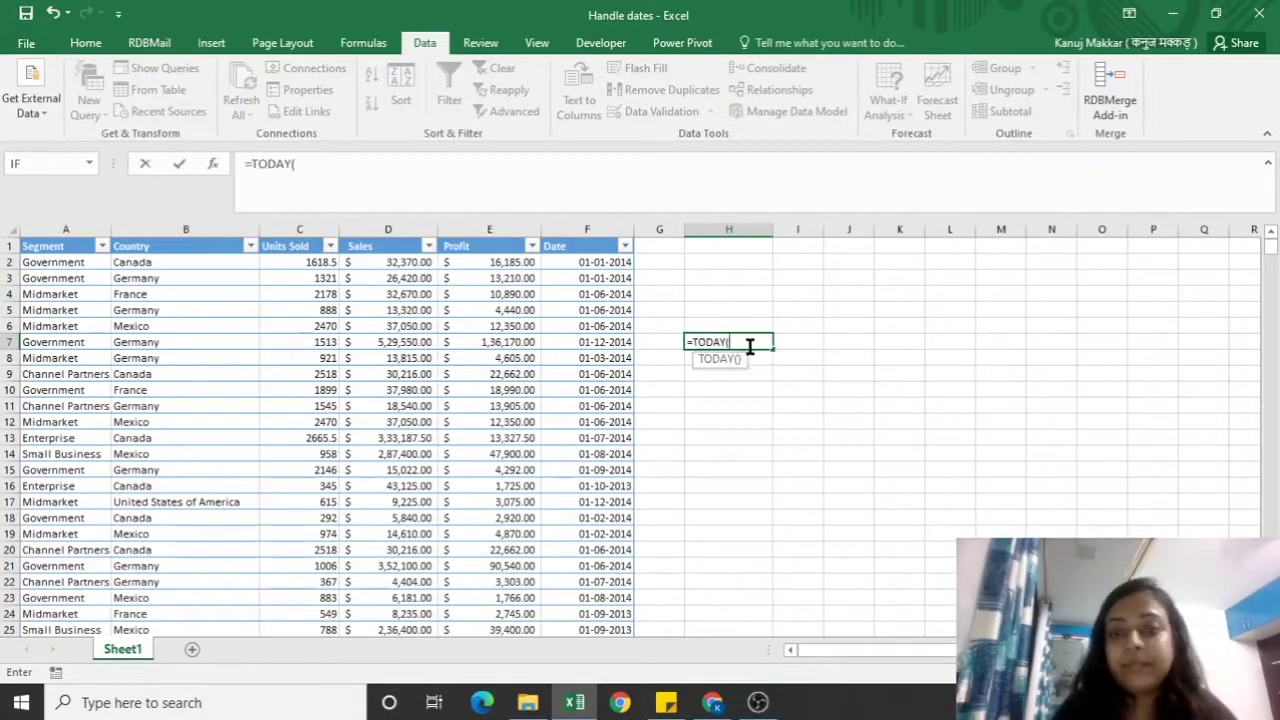
pyautogui.press('Return')
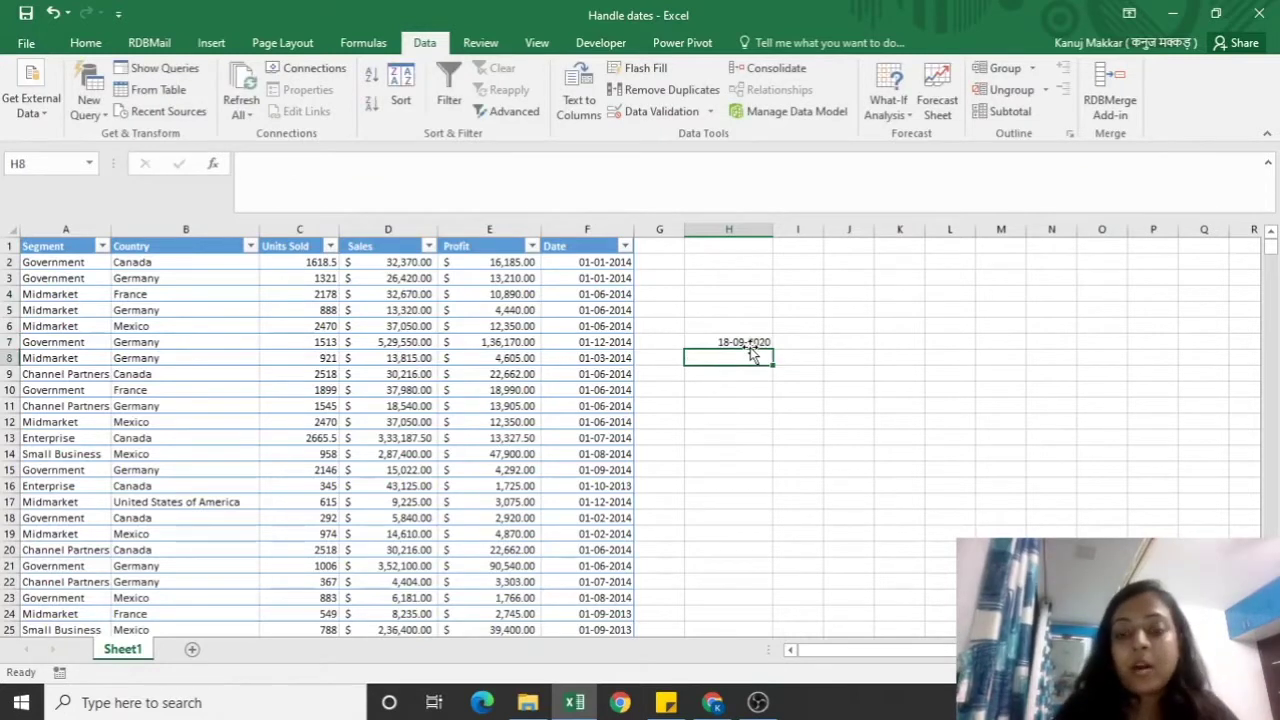
pyautogui.write('no')
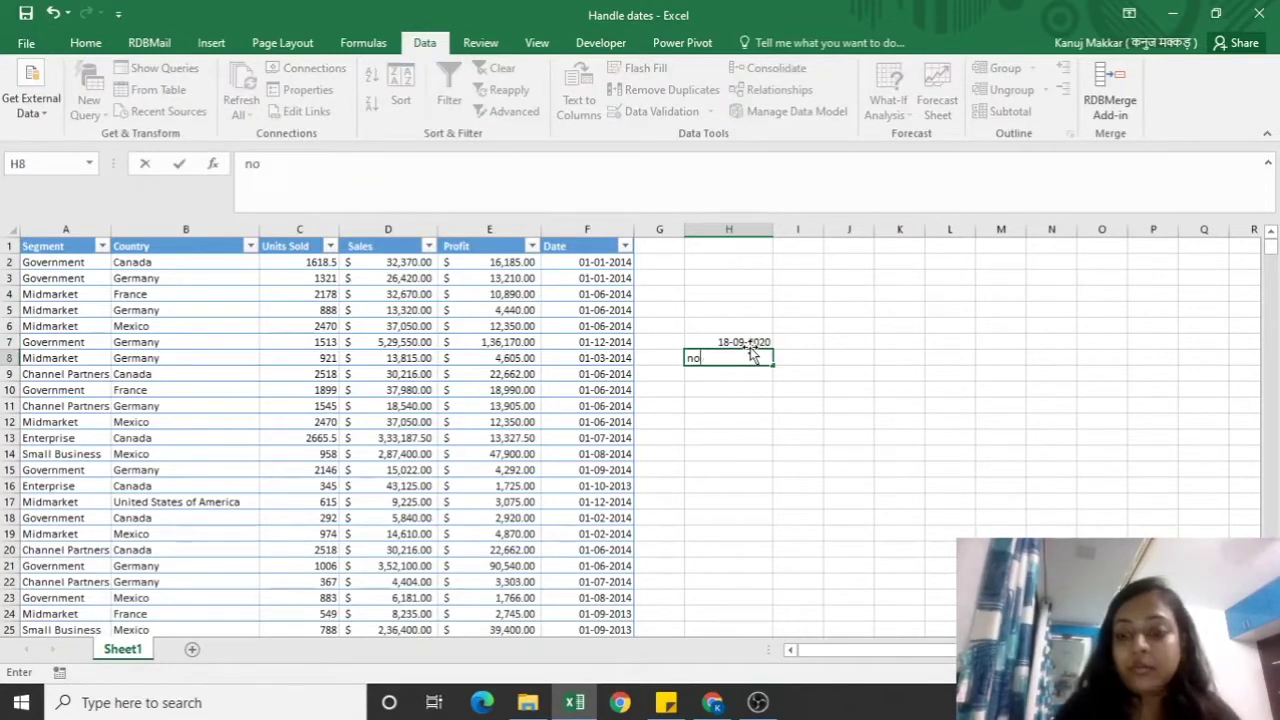
pyautogui.write('w=now()')
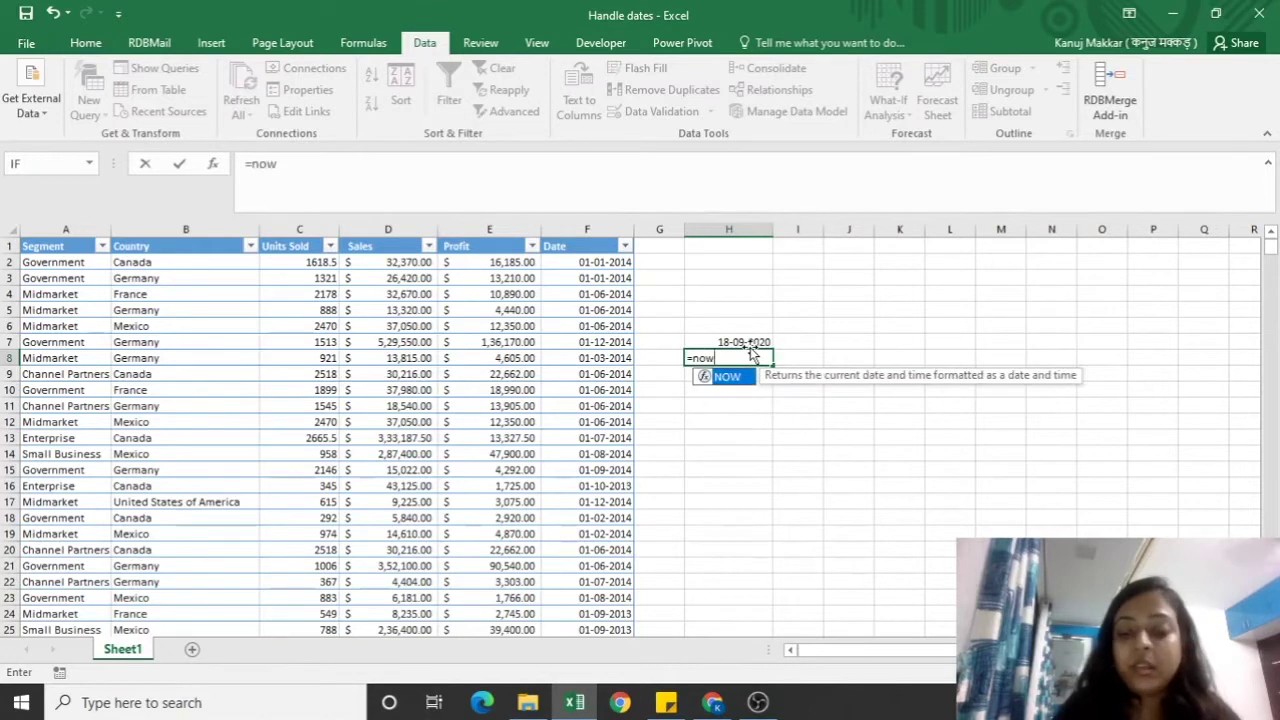
pyautogui.press('Return')
pyautogui.write('=')
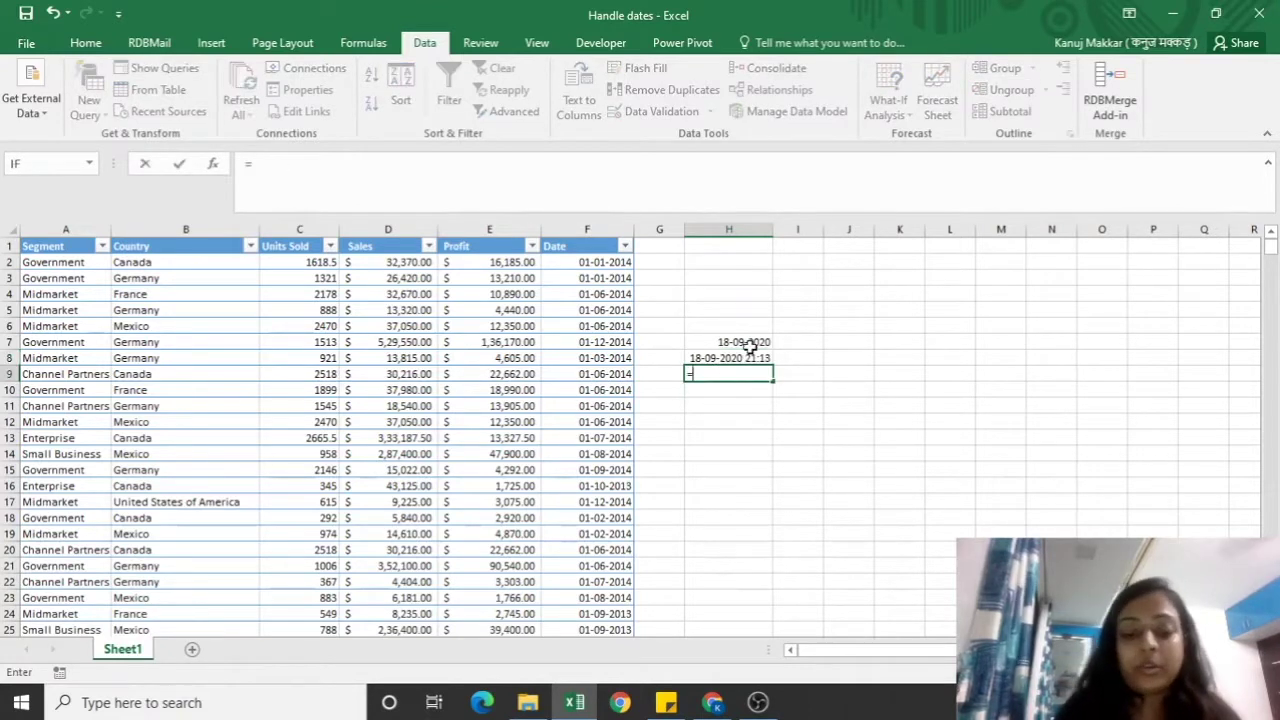
pyautogui.write('e')
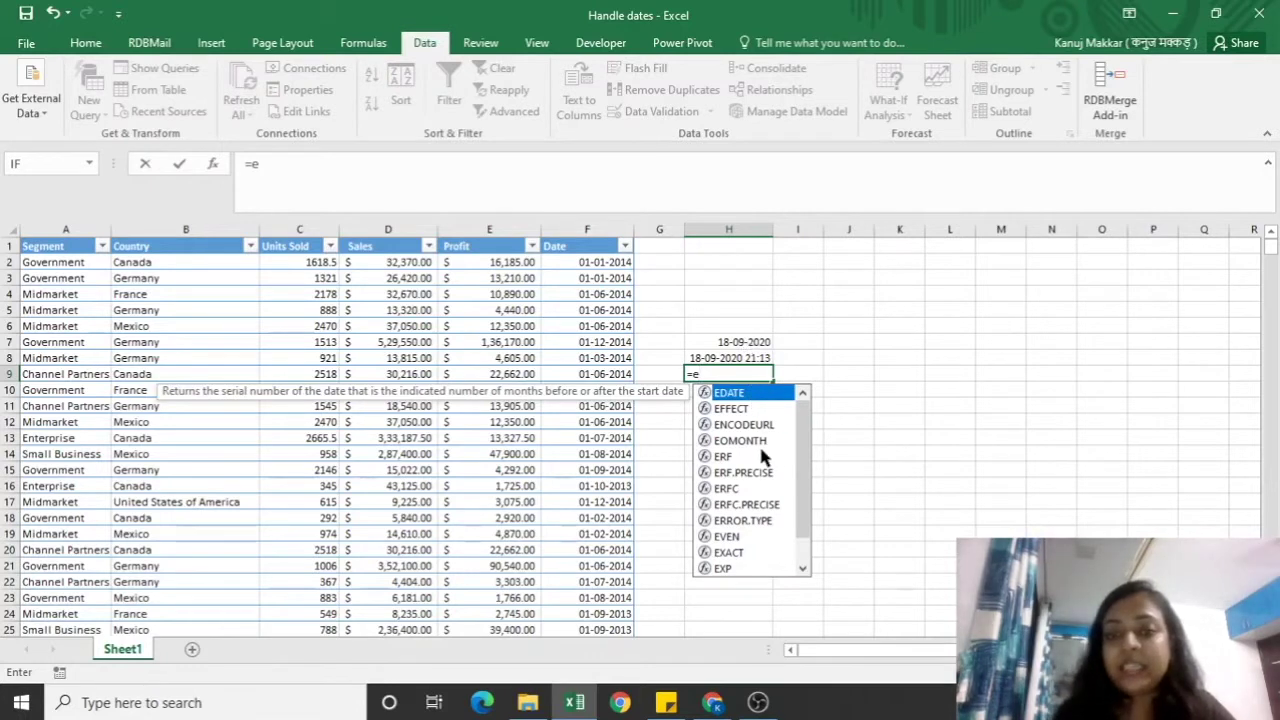
pyautogui.scroll(-1, 810, 512)
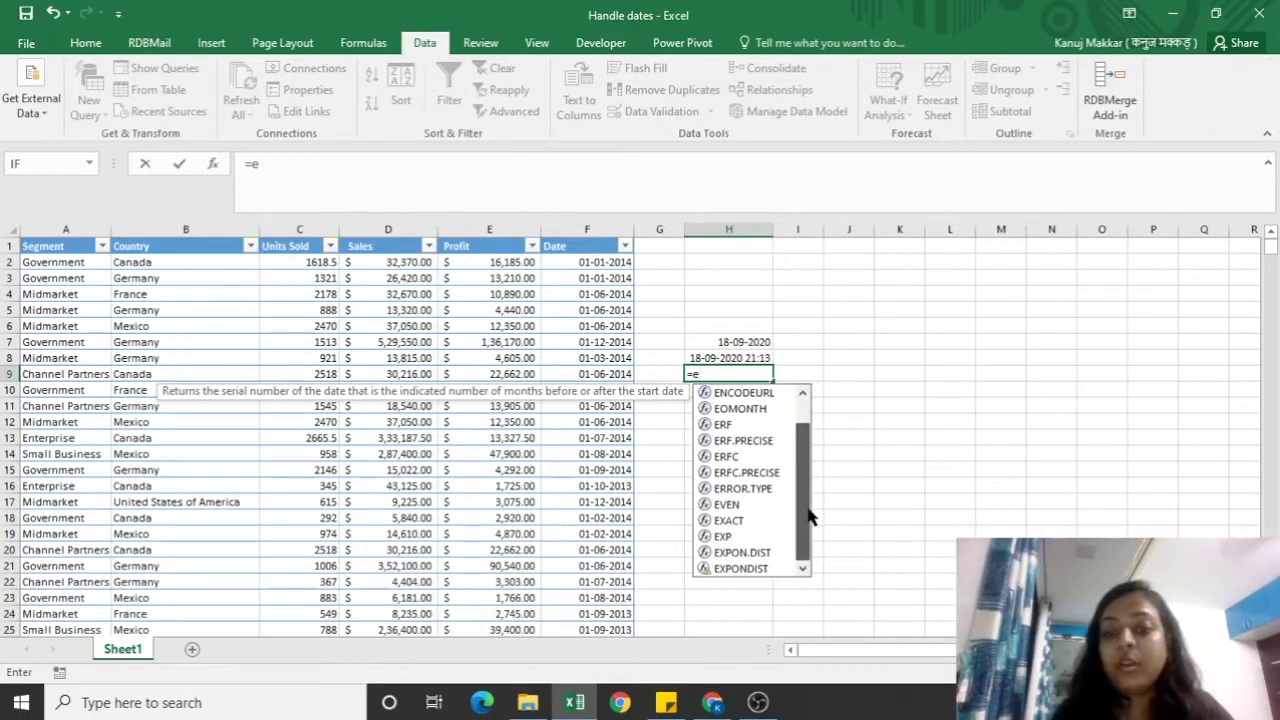
pyautogui.scroll(1, 810, 516)
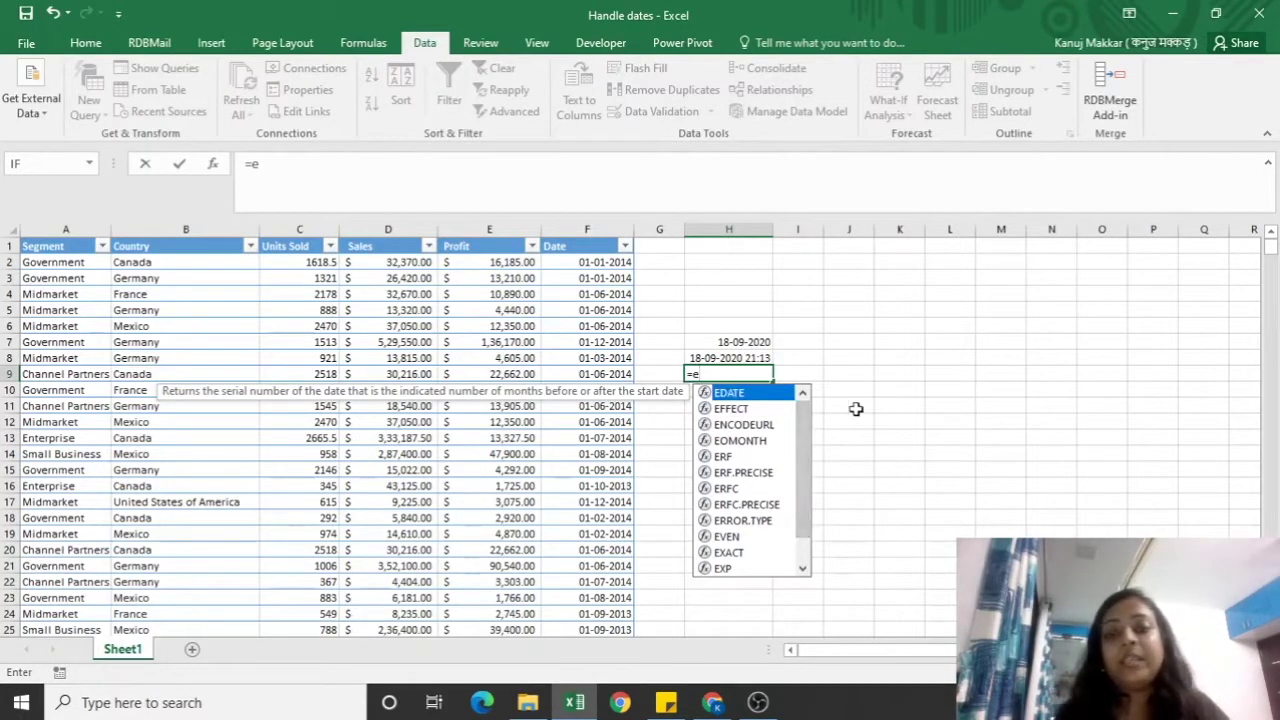
pyautogui.press('Escape')
pyautogui.press('Escape')
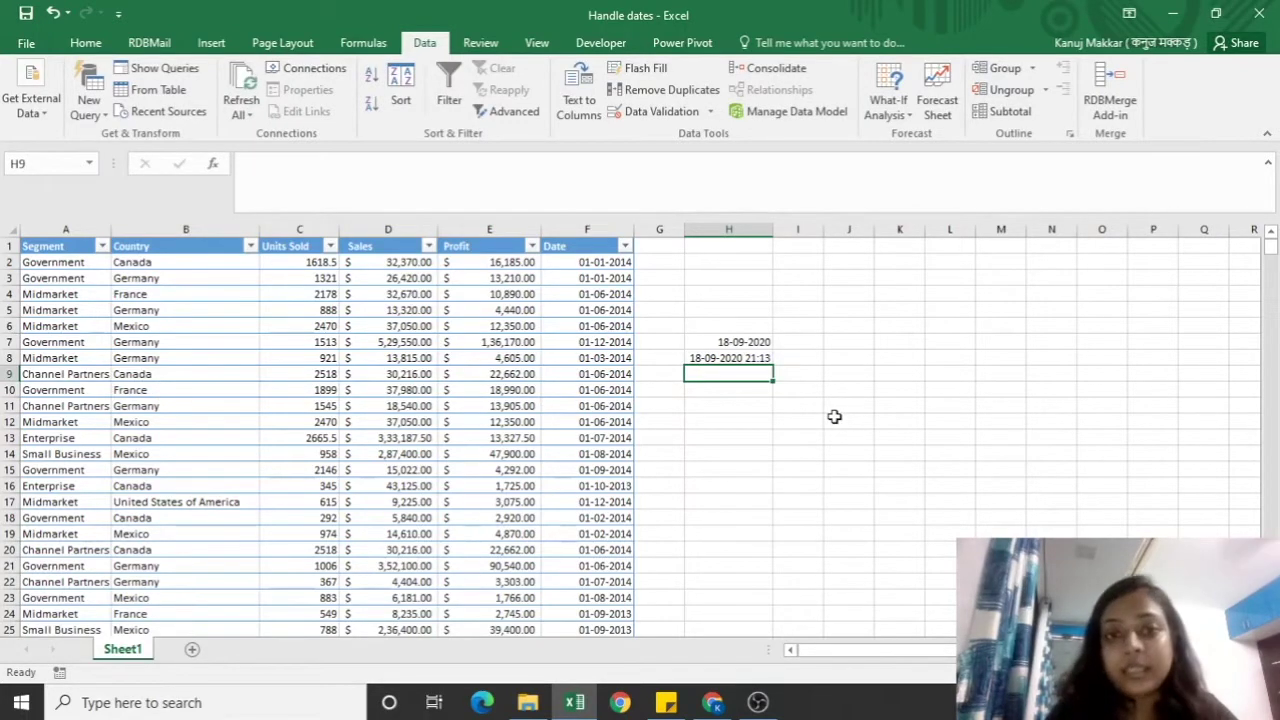
# Clear the trial date formulas from the range H6:H11.
pyautogui.moveTo(728, 326); pyautogui.dragTo(758, 410)
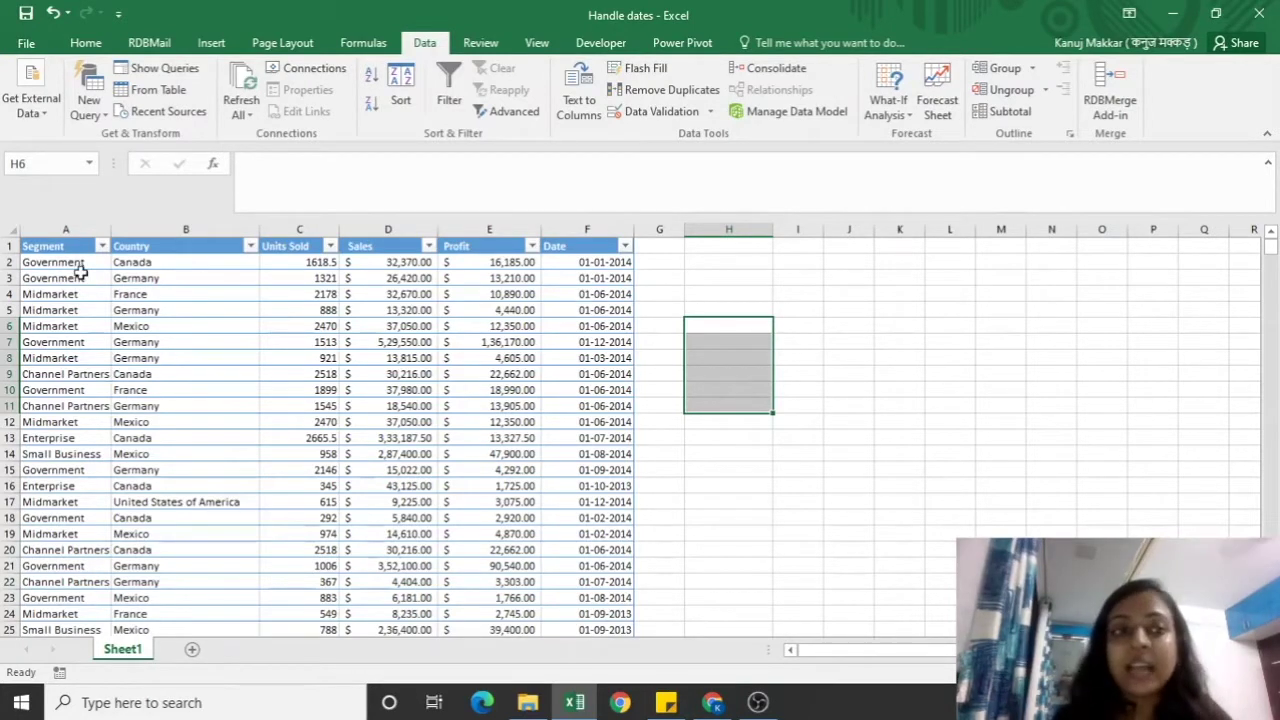
# Load the financials table into the Power Query Editor as a new query.
pyautogui.click(45, 278)
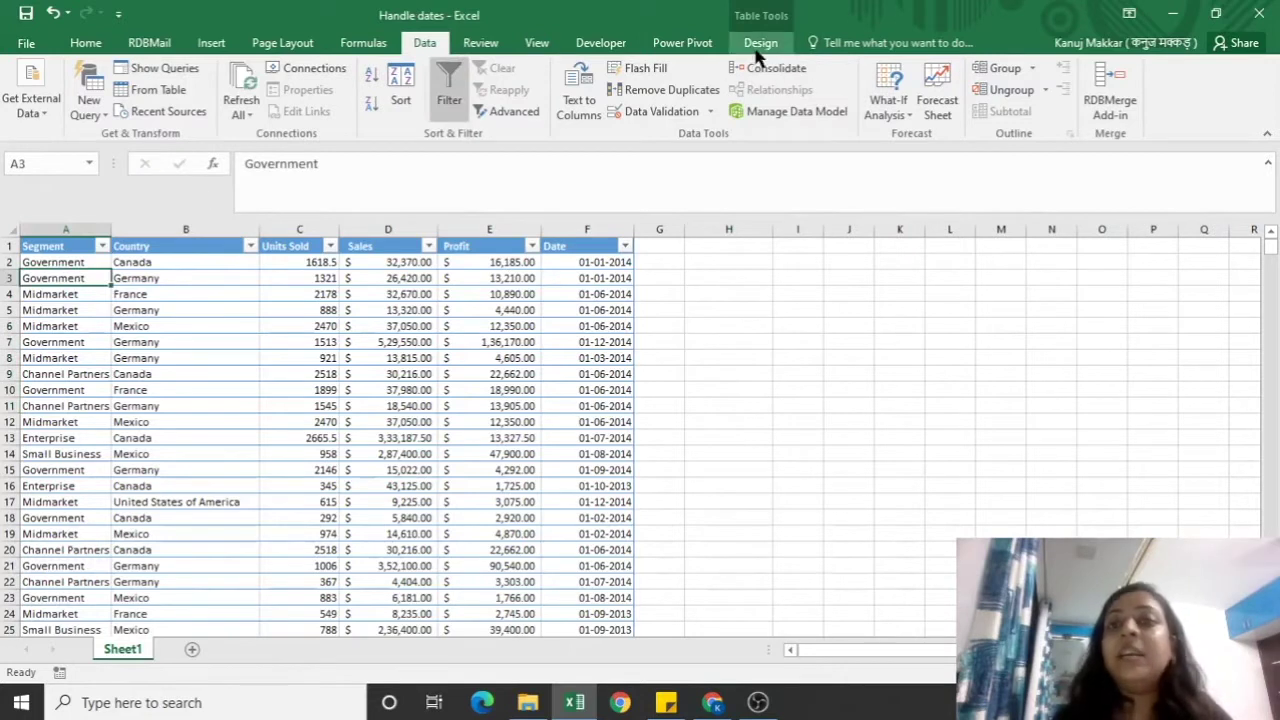
pyautogui.click(758, 50)
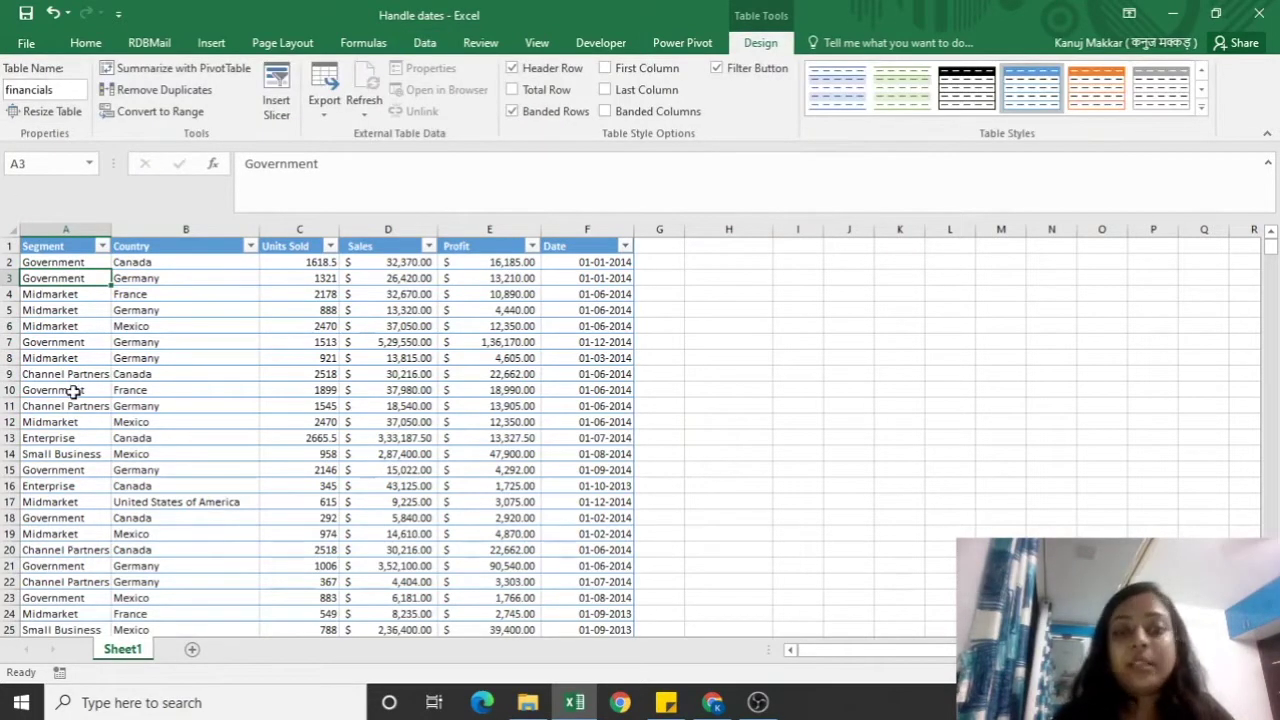
pyautogui.click(363, 43)
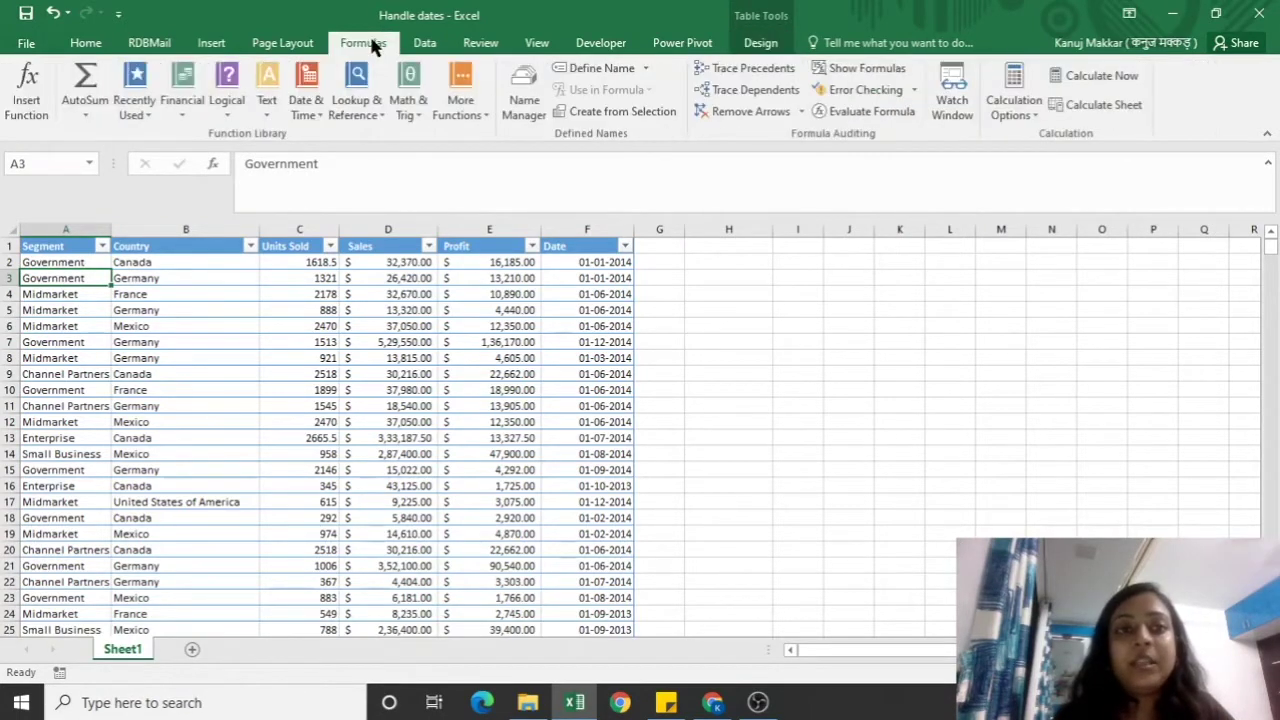
pyautogui.click(424, 42)
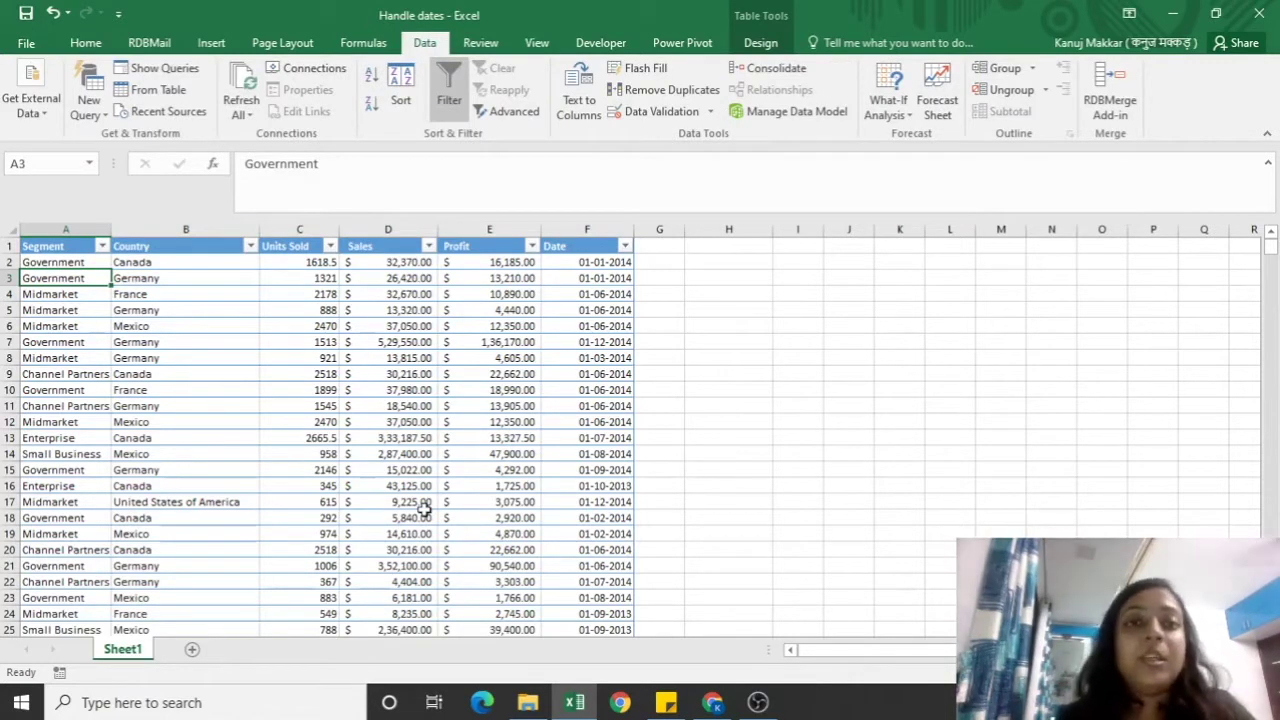
pyautogui.click(172, 90)
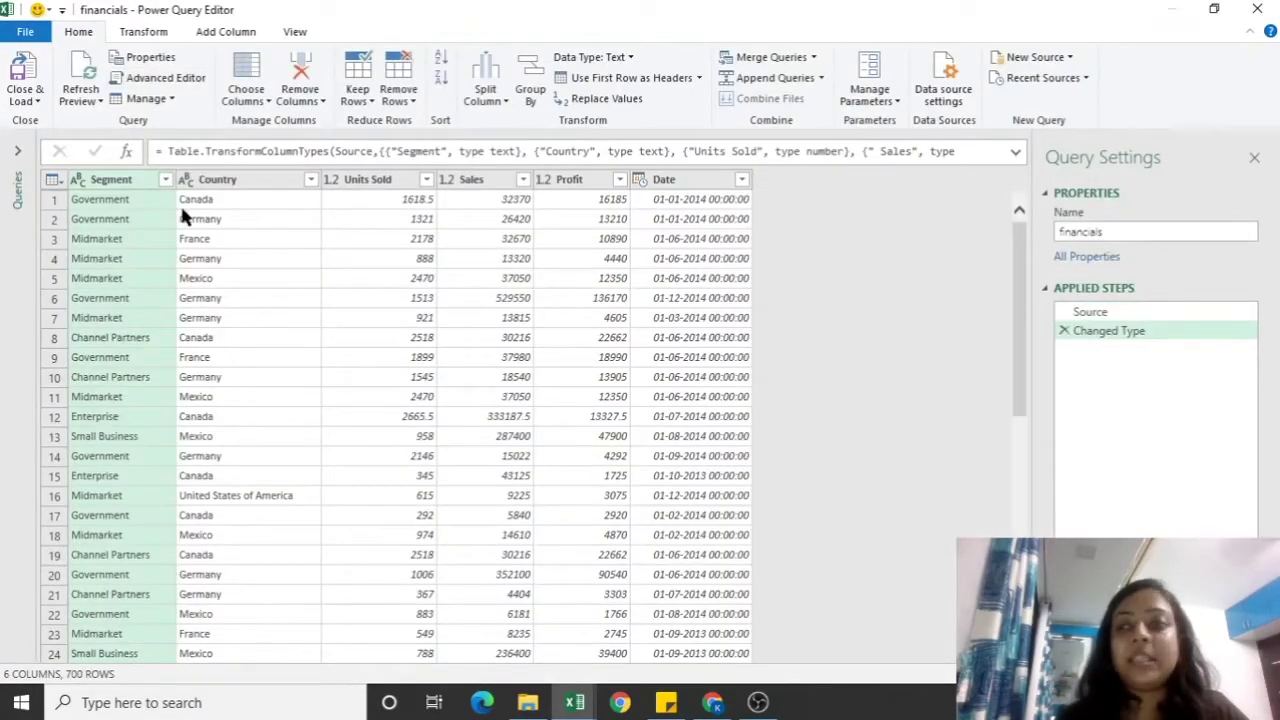
# Compare the column data types between the Source and Changed Type applied steps.
pyautogui.click(1090, 314)
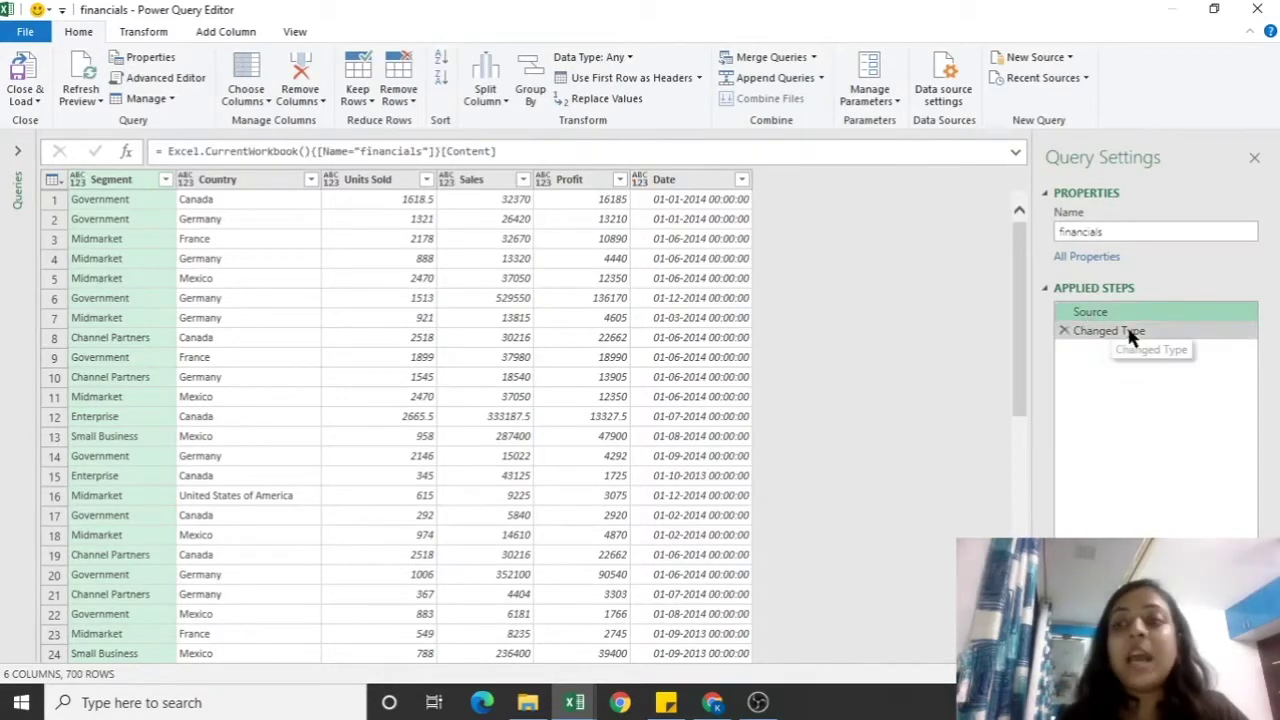
pyautogui.click(1131, 334)
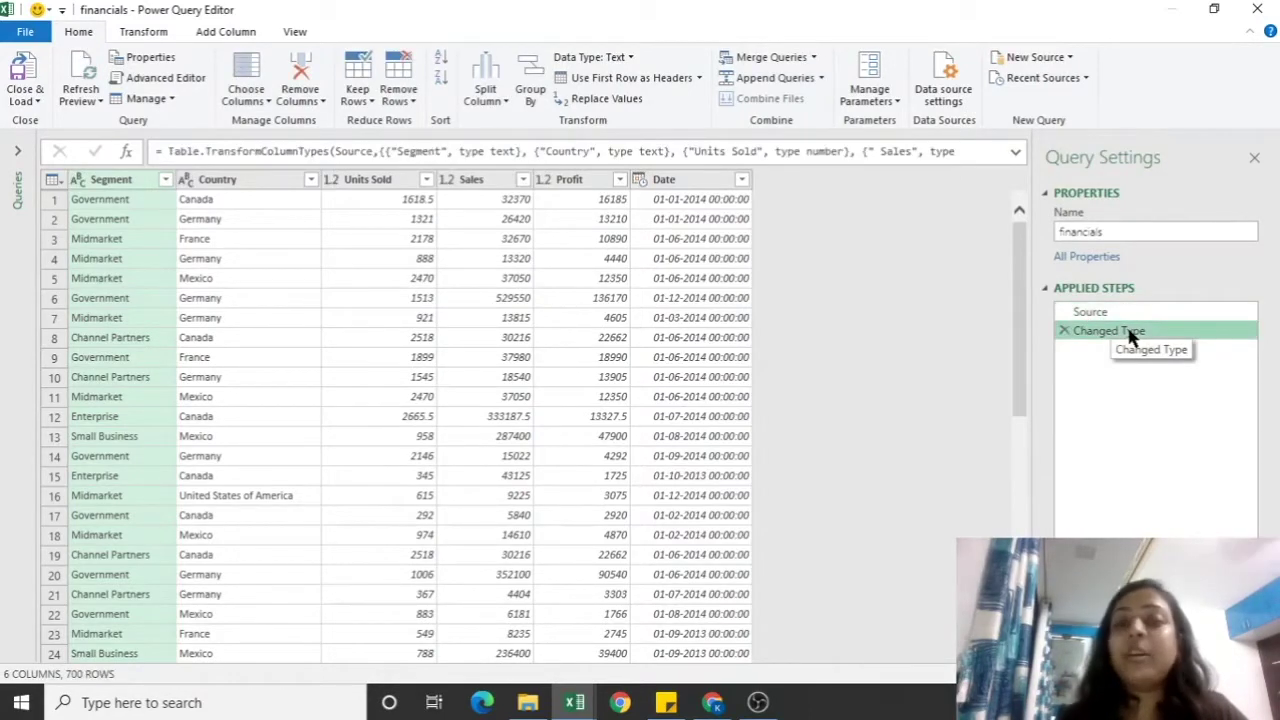
pyautogui.click(1075, 312)
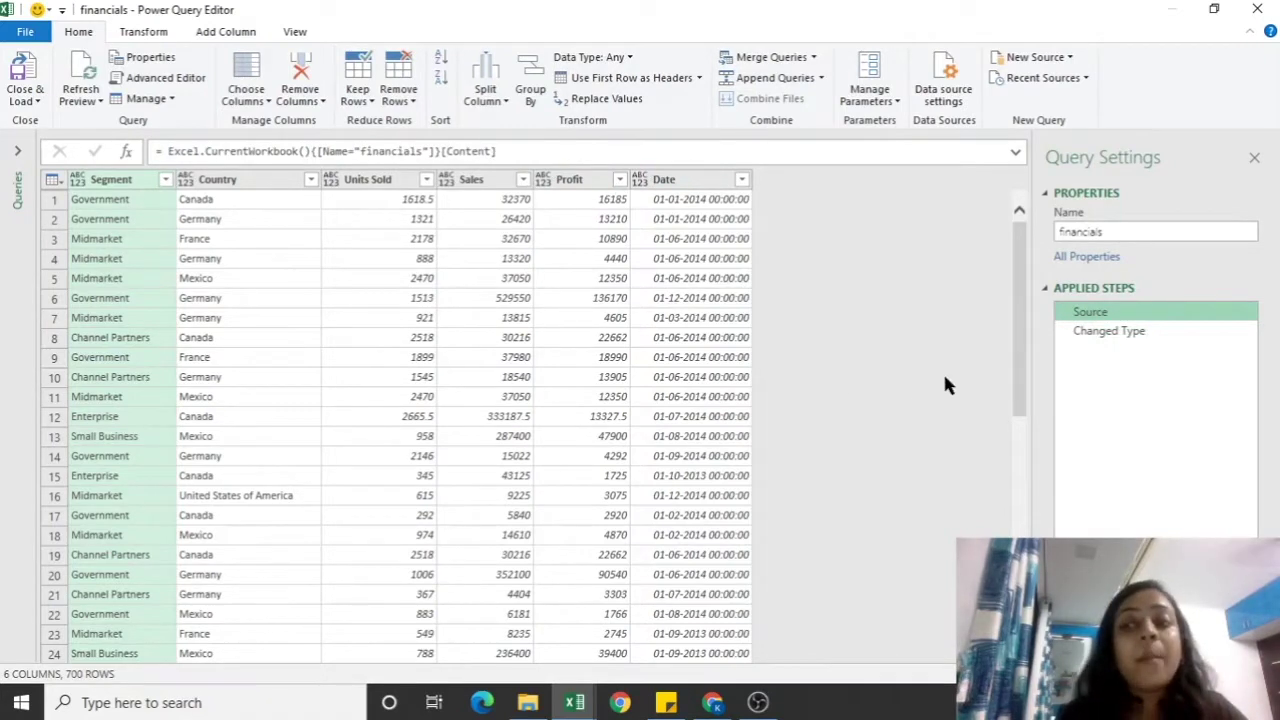
pyautogui.click(1100, 338)
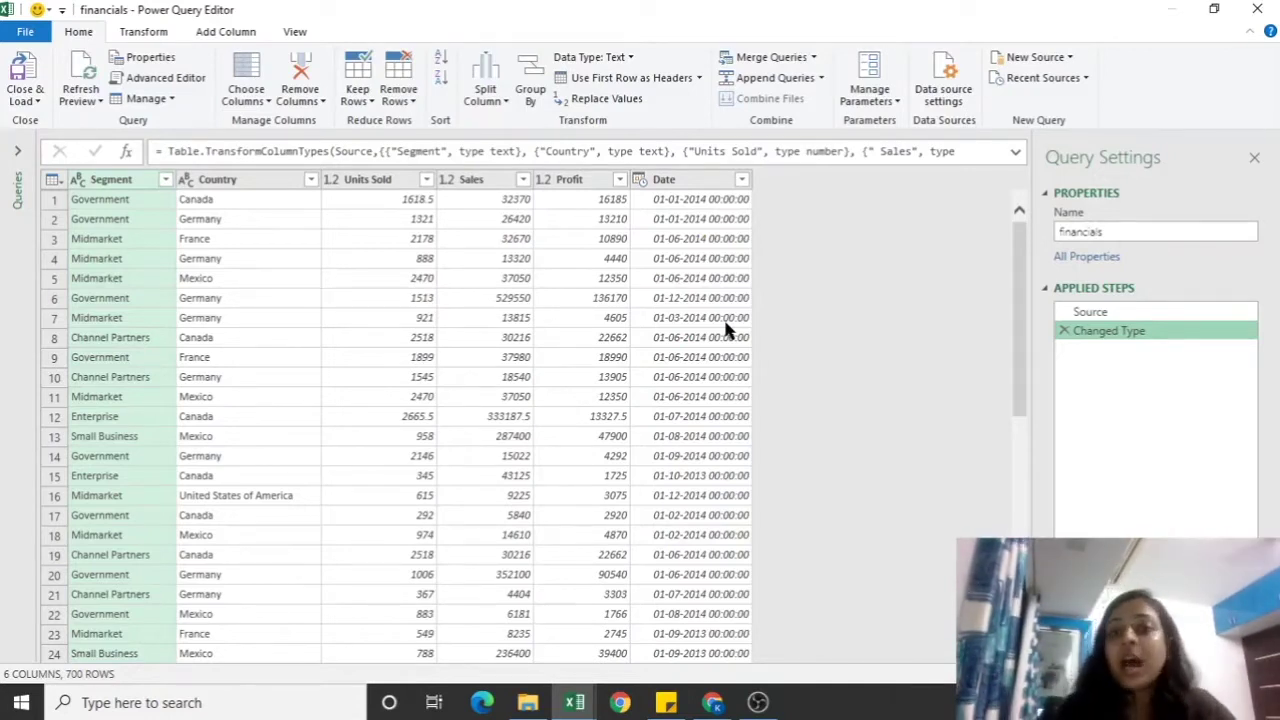
# Try the Date Only transform on the Date column and remove that applied step.
pyautogui.rightClick(695, 186)
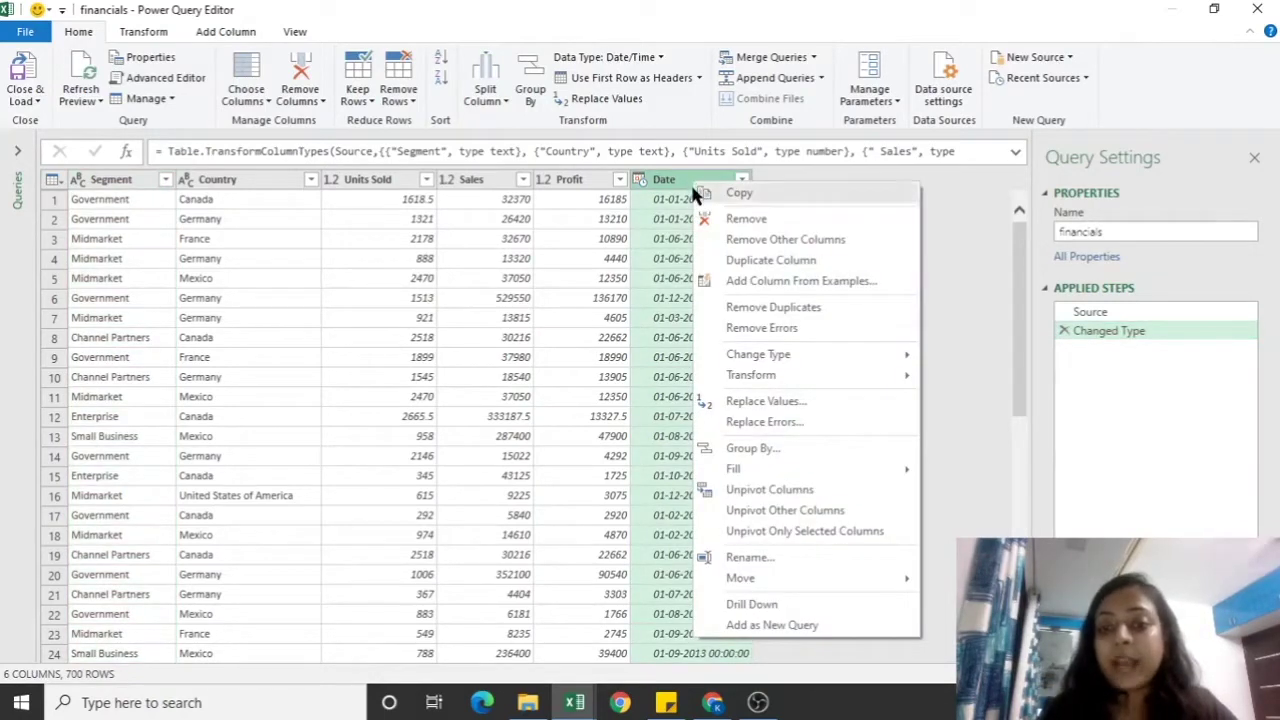
pyautogui.moveTo(735, 375)
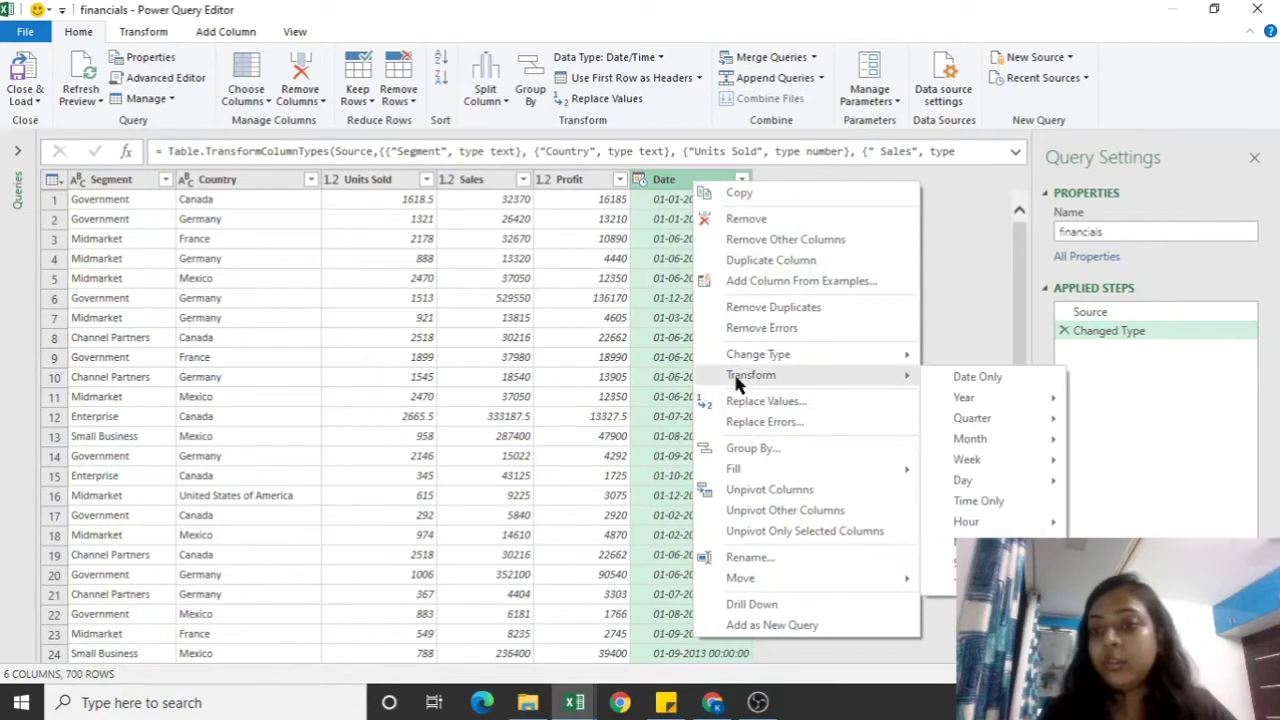
pyautogui.click(968, 378)
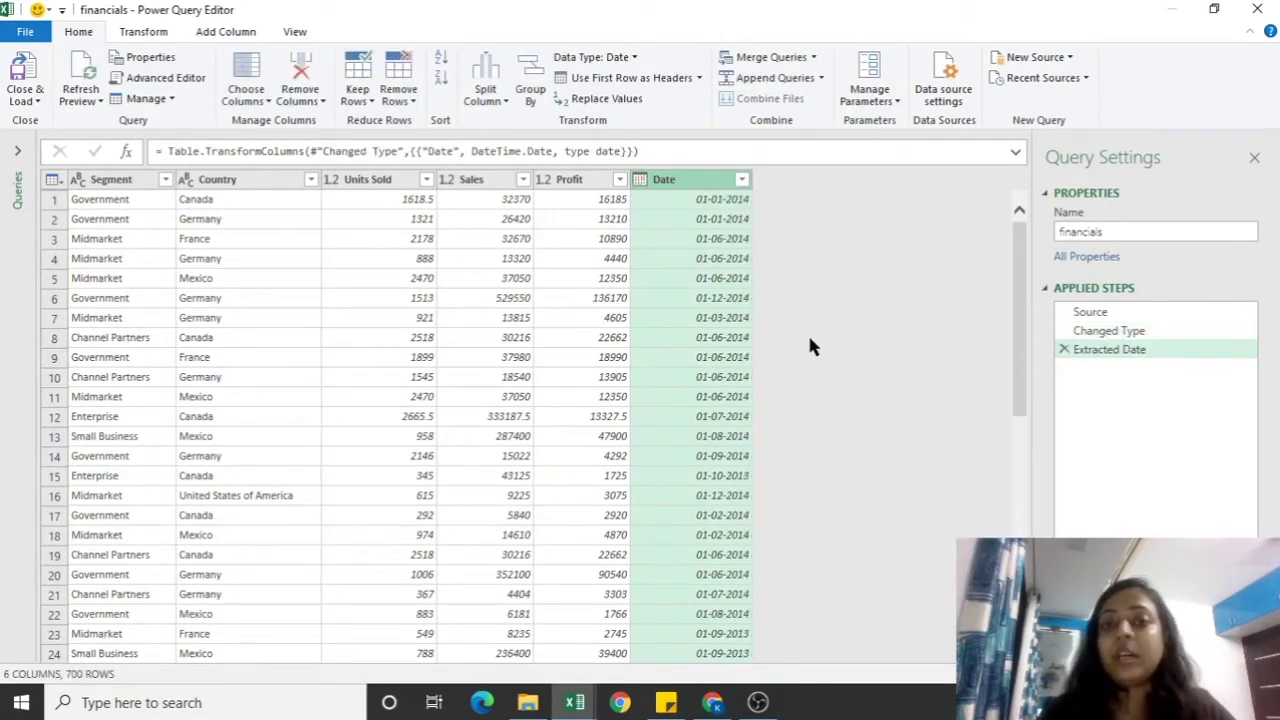
pyautogui.click(225, 32)
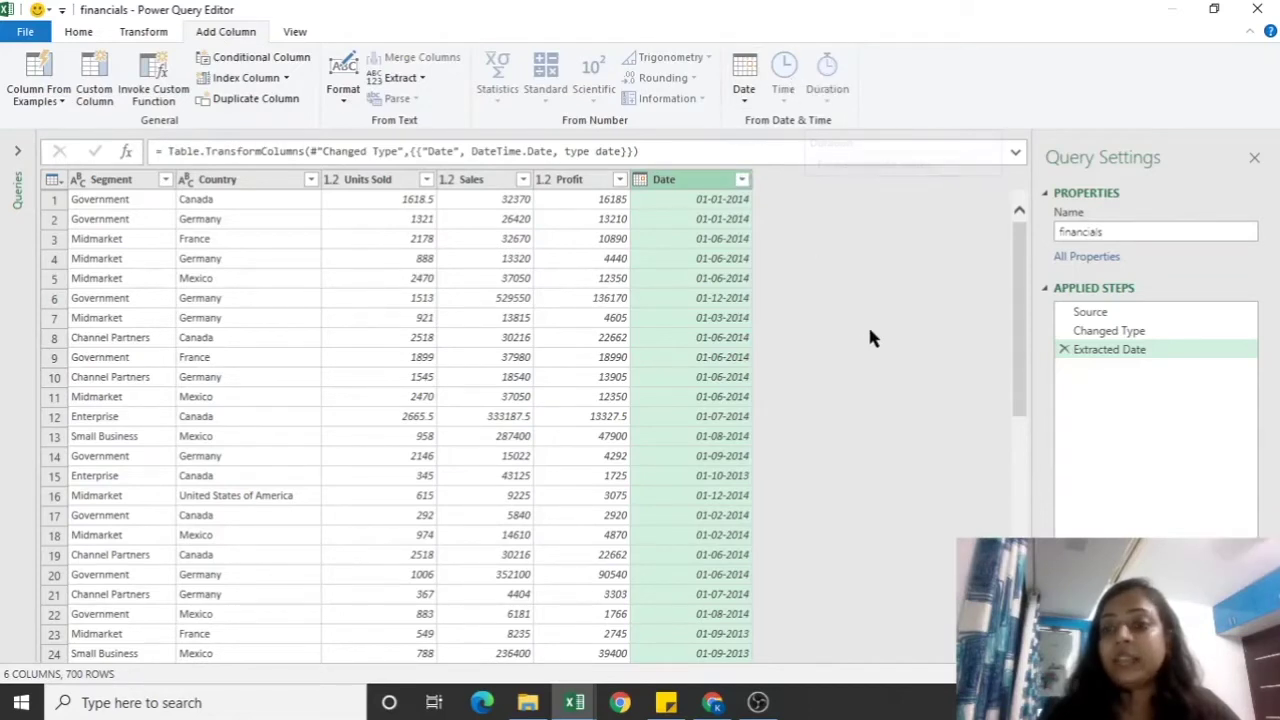
pyautogui.click(1064, 349)
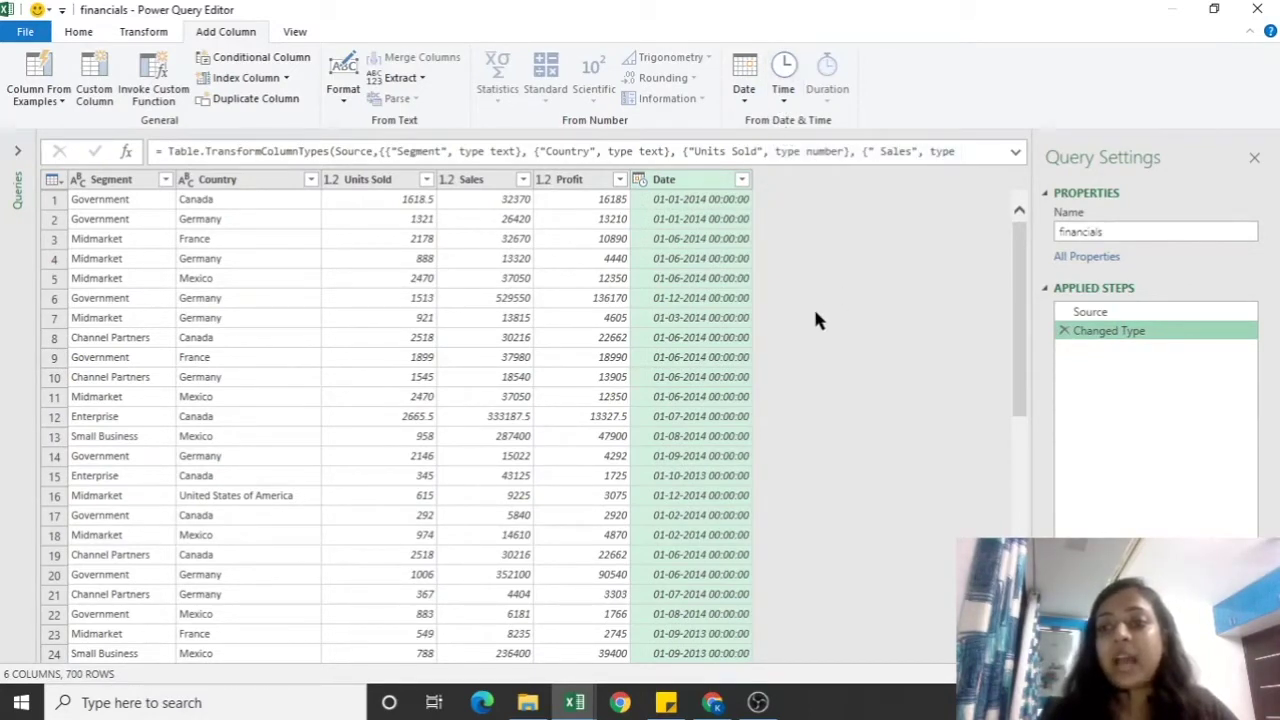
# Transform the Date column's date/time values to Date Only.
pyautogui.rightClick(703, 186)
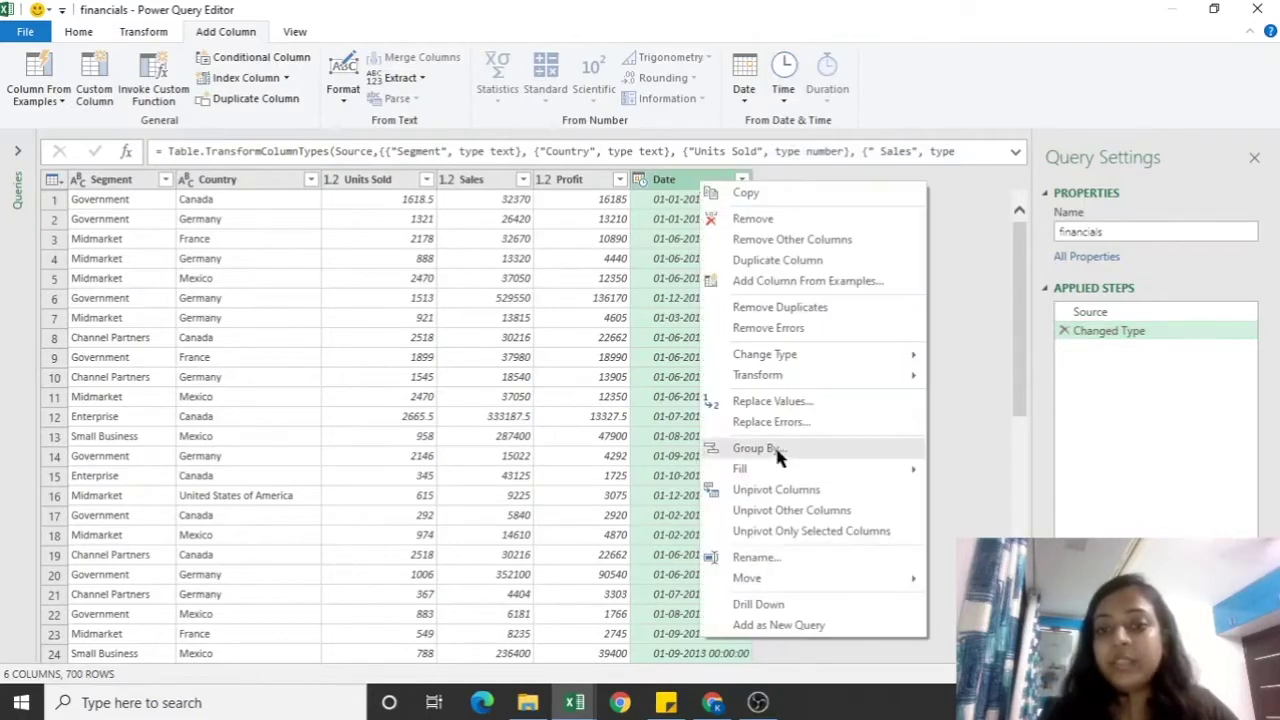
pyautogui.moveTo(799, 372)
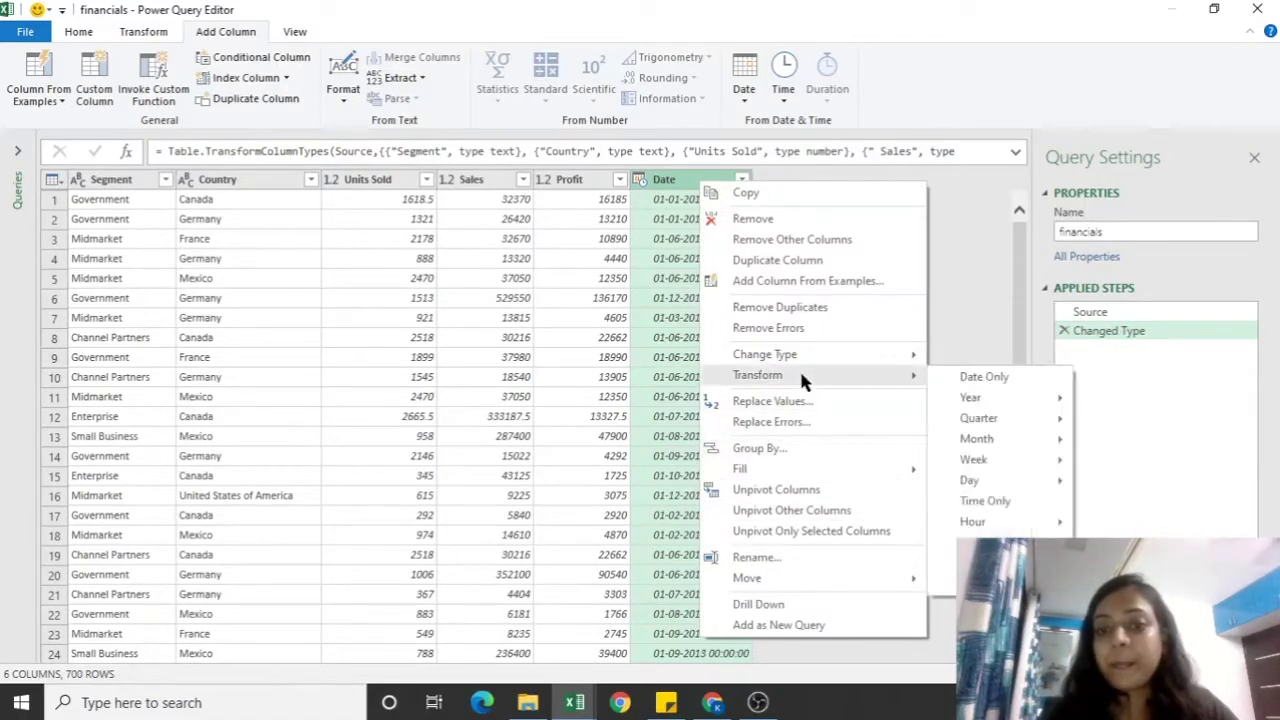
pyautogui.click(1018, 375)
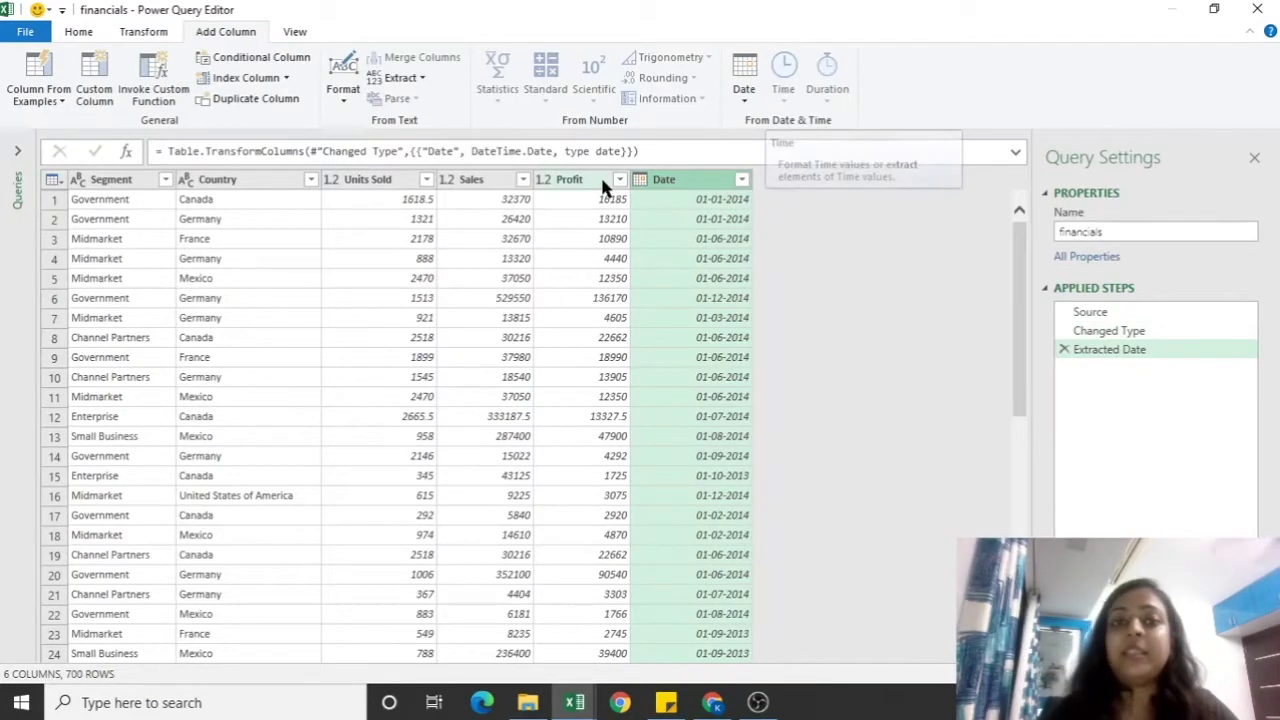
# Add a Year column extracted from the Date column and check which distinct years its filter list offers.
pyautogui.click(575, 182)
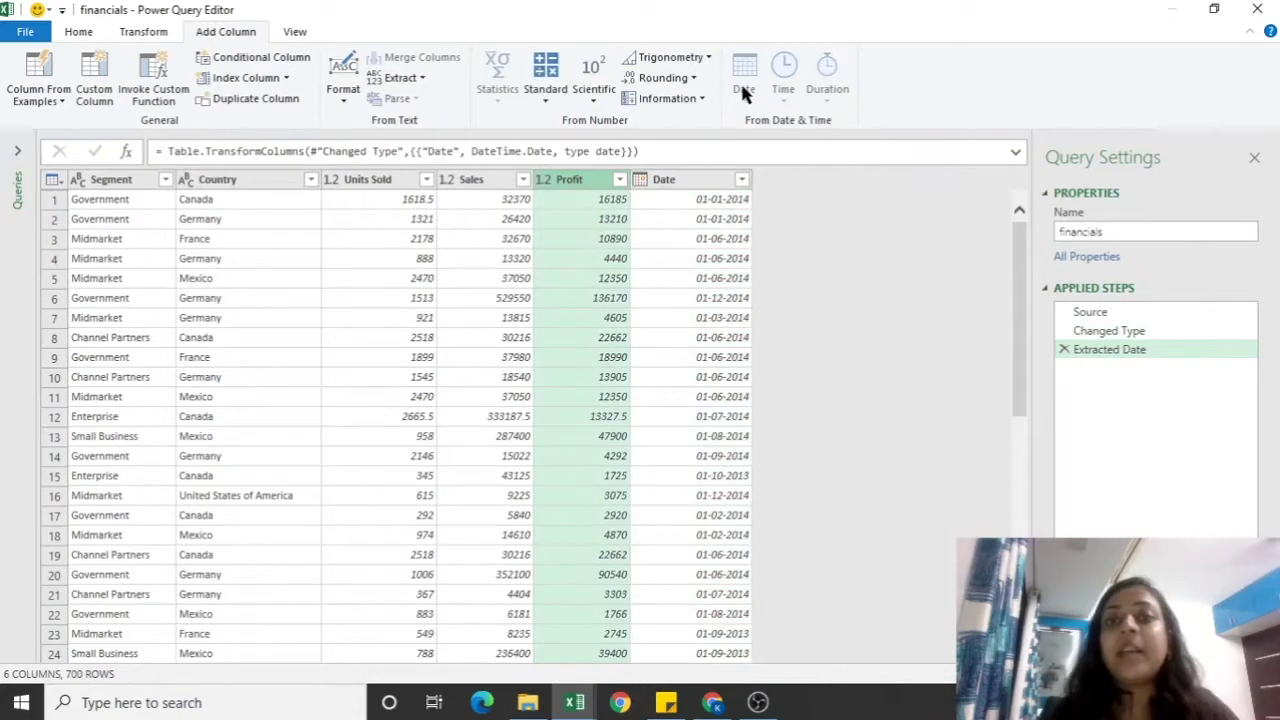
pyautogui.click(676, 190)
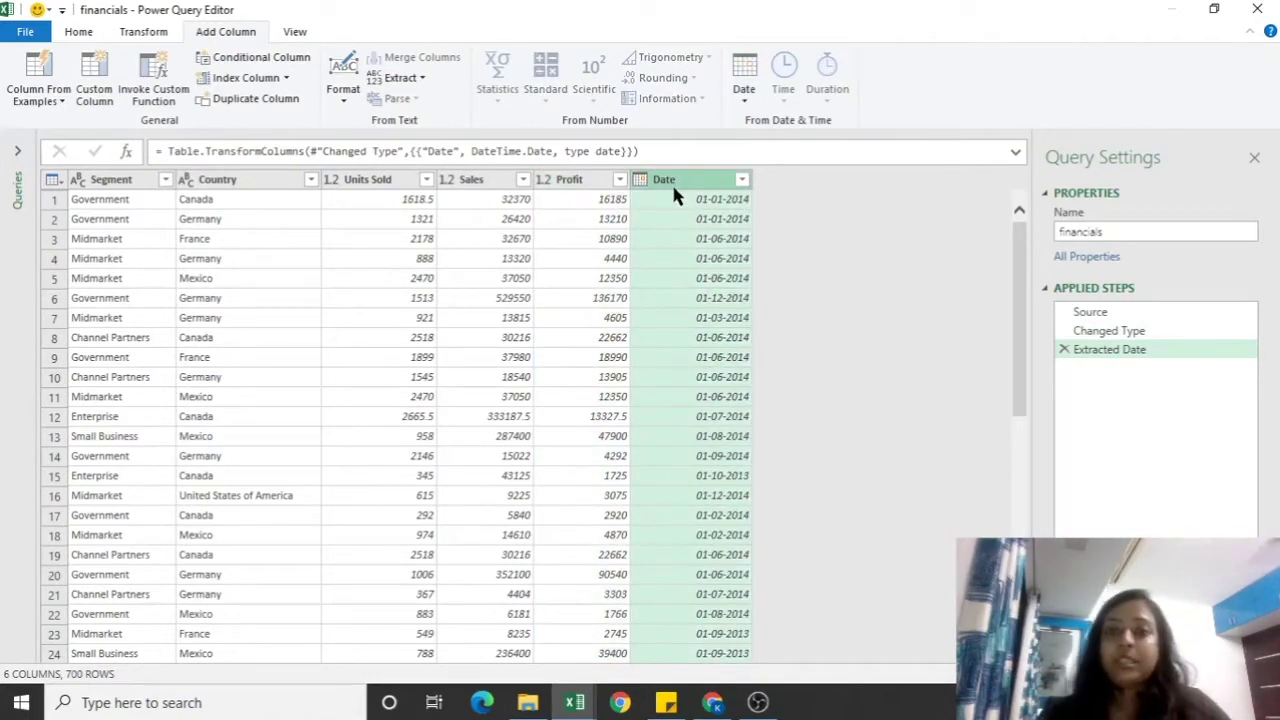
pyautogui.click(748, 100)
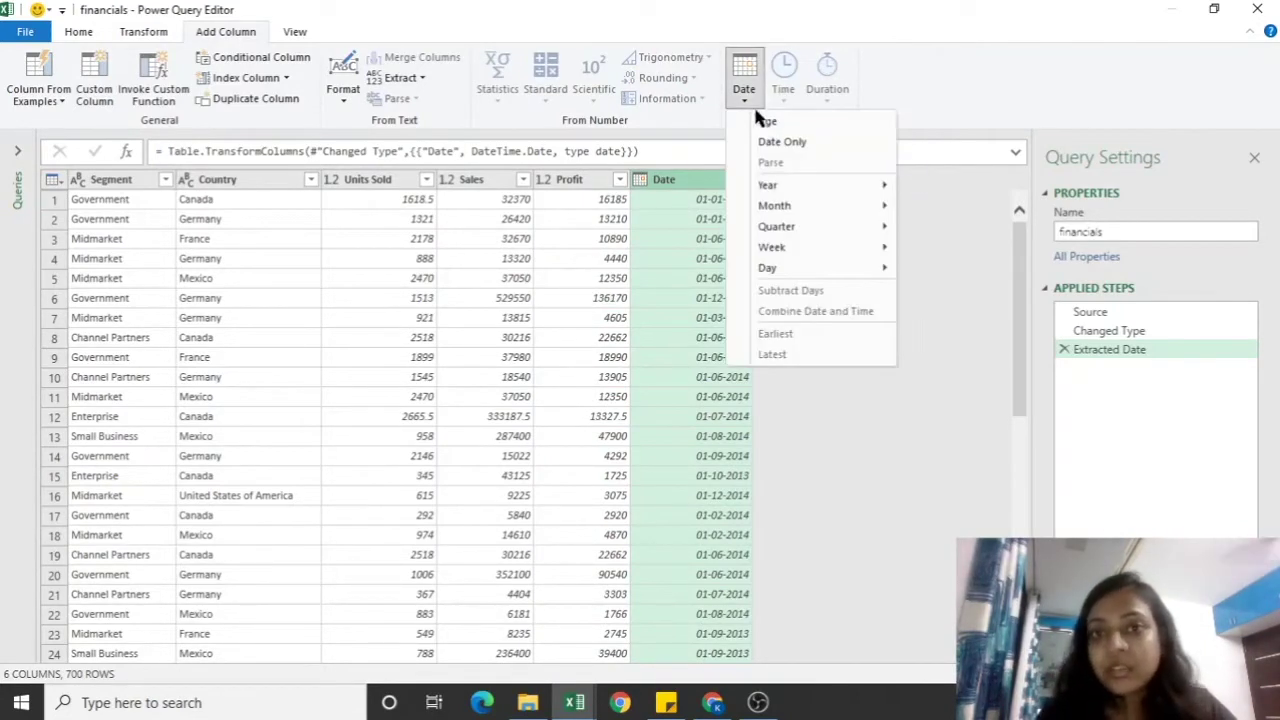
pyautogui.moveTo(787, 190)
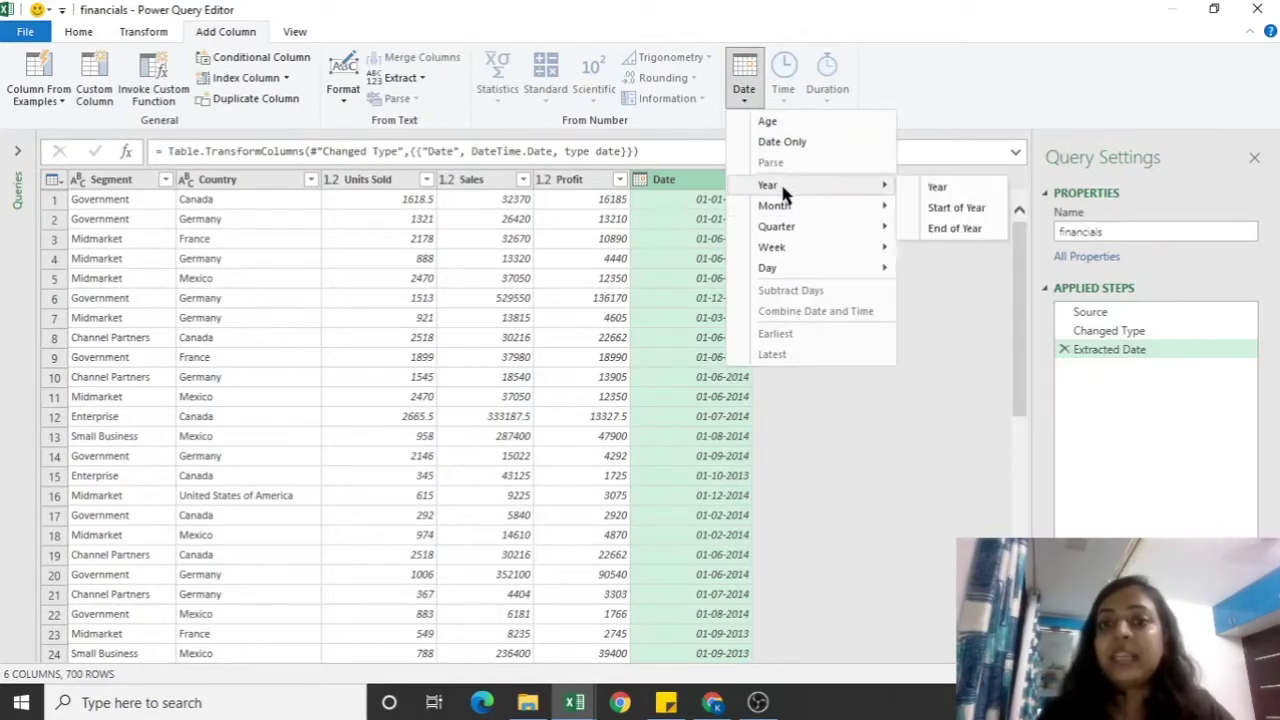
pyautogui.click(938, 186)
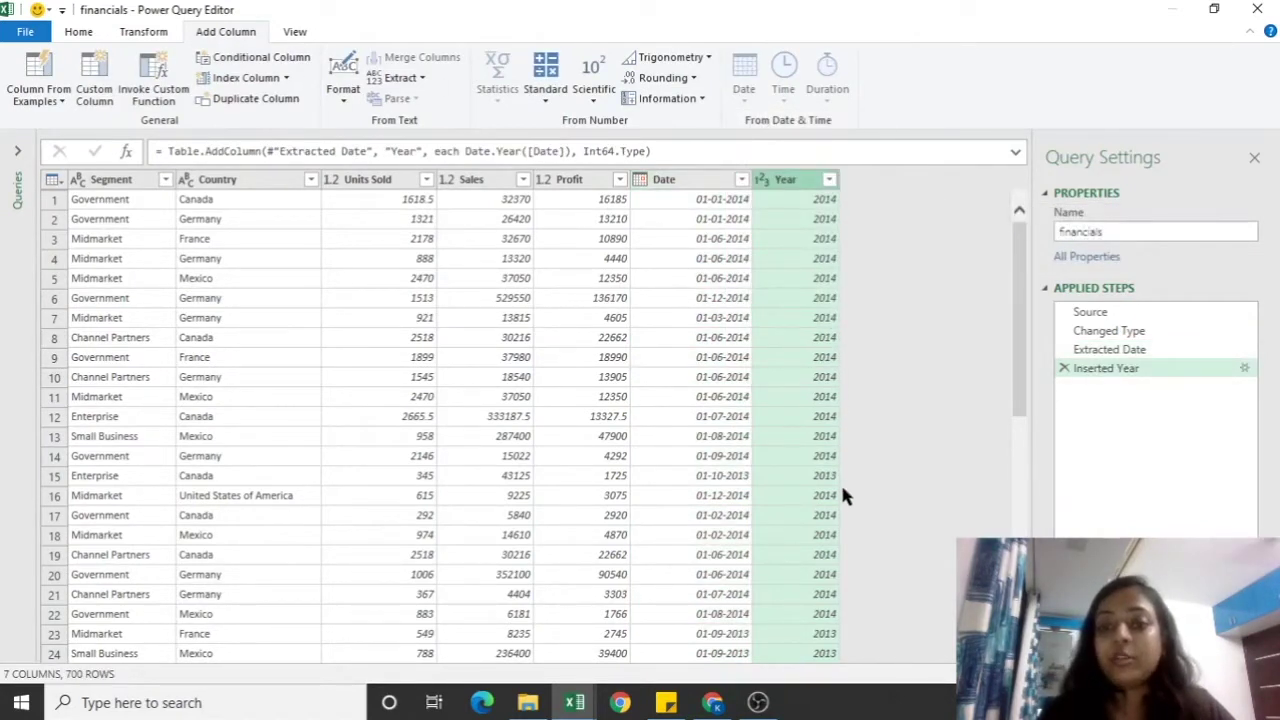
pyautogui.click(829, 180)
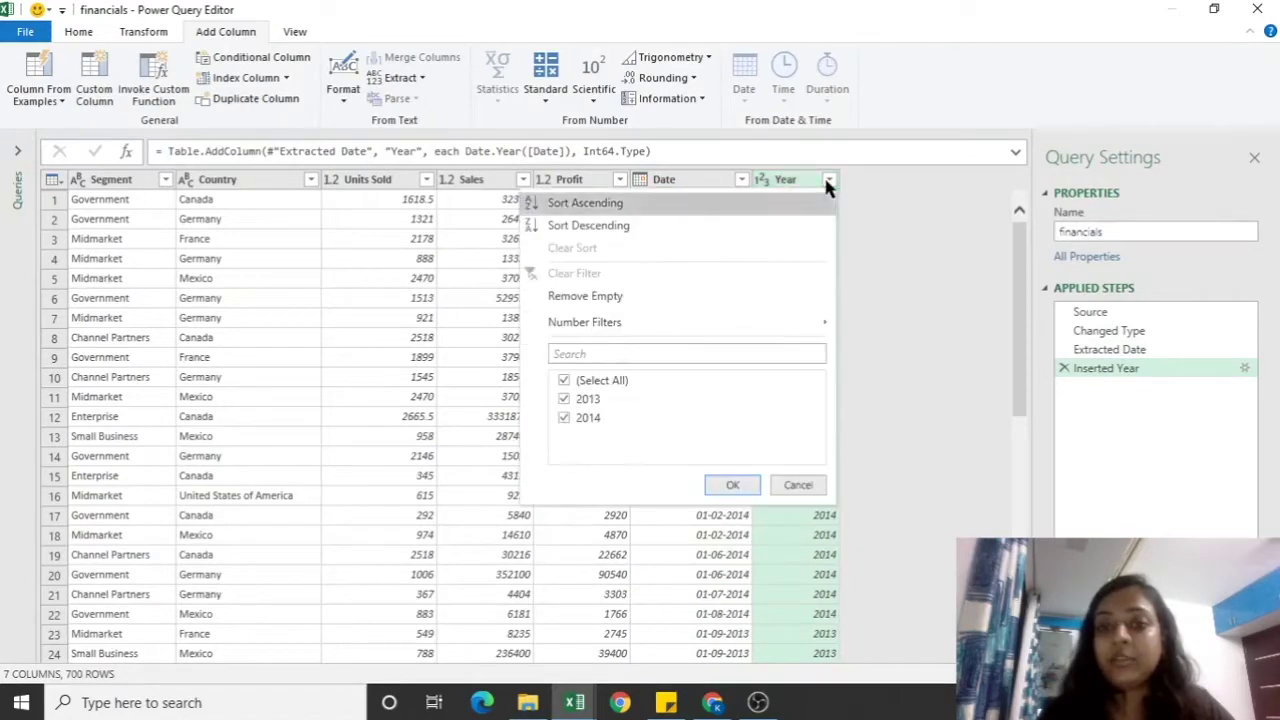
pyautogui.click(1027, 273)
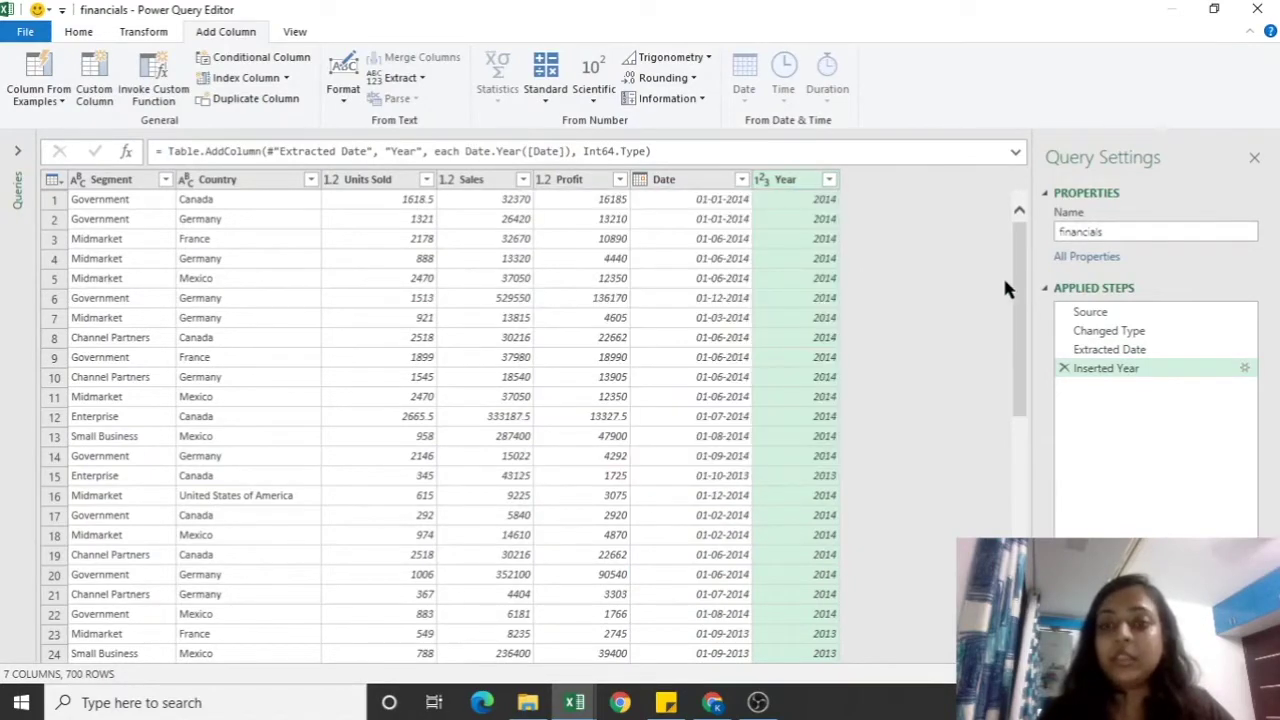
# Add a Start of Year column derived from the Date column and check the distinct dates in its filter list.
pyautogui.moveTo(1016, 278); pyautogui.dragTo(1019, 632)
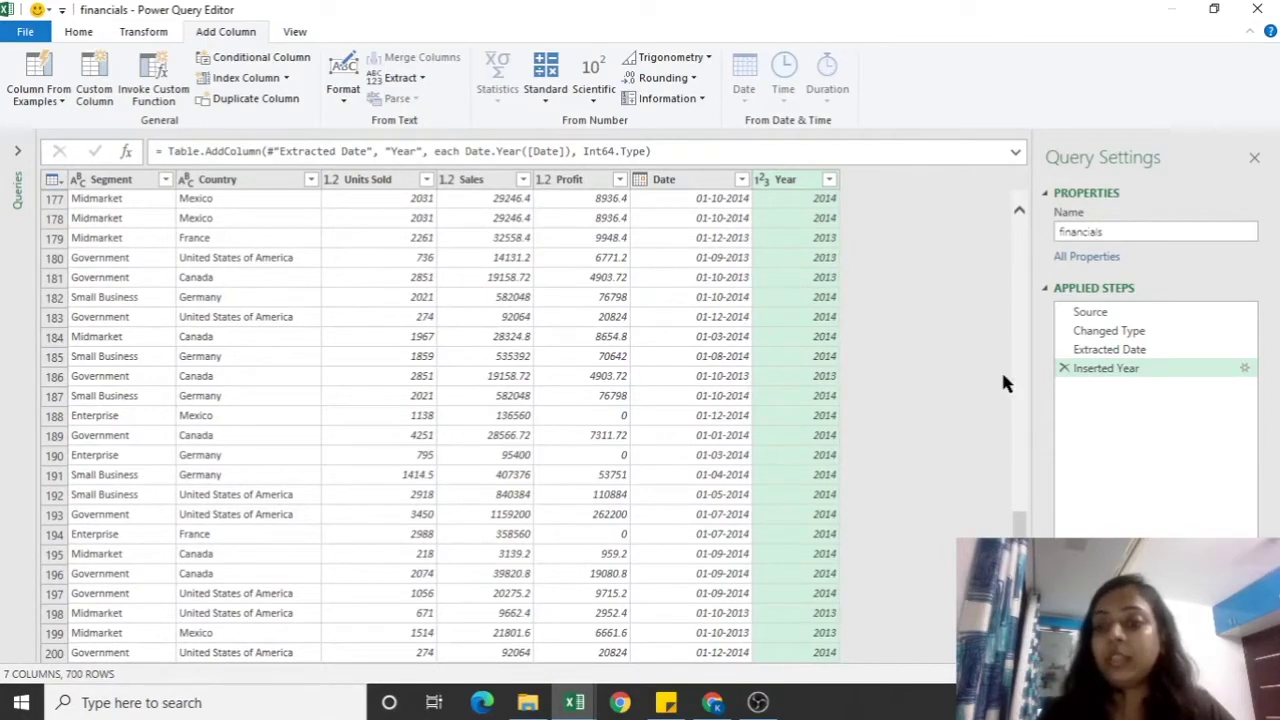
pyautogui.moveTo(1022, 525); pyautogui.dragTo(1023, 203)
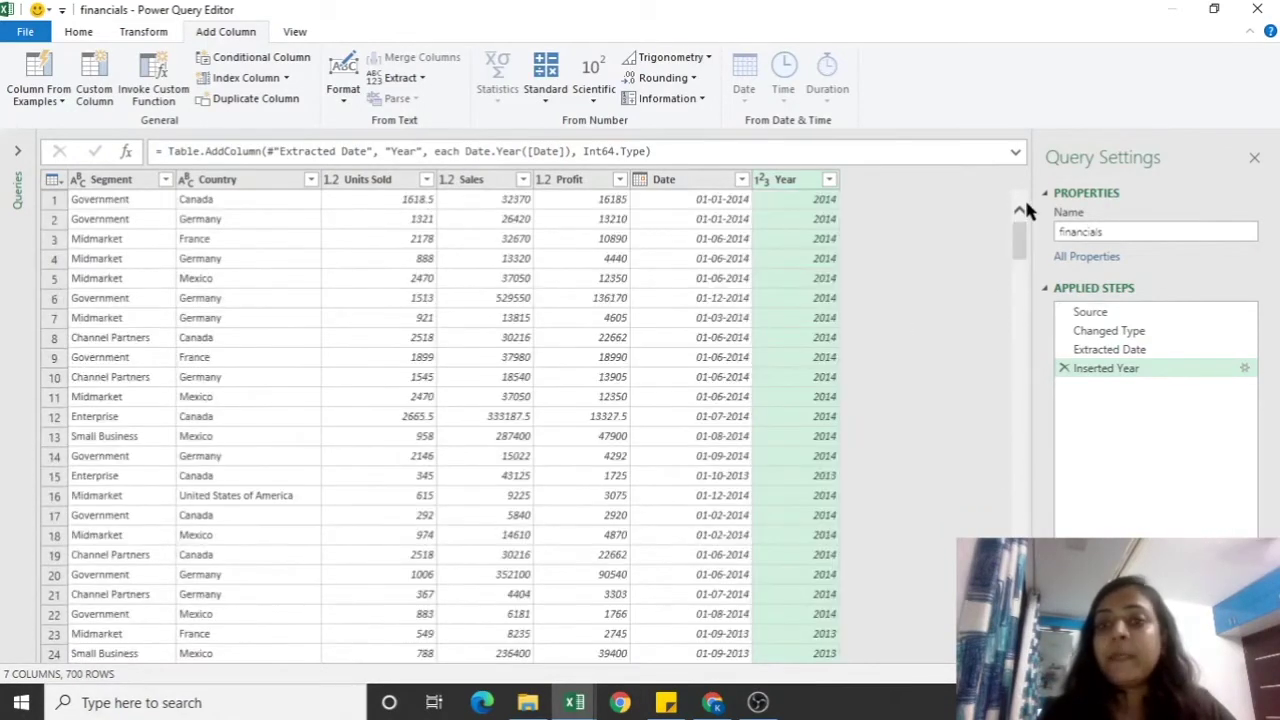
pyautogui.click(705, 183)
pyautogui.click(741, 99)
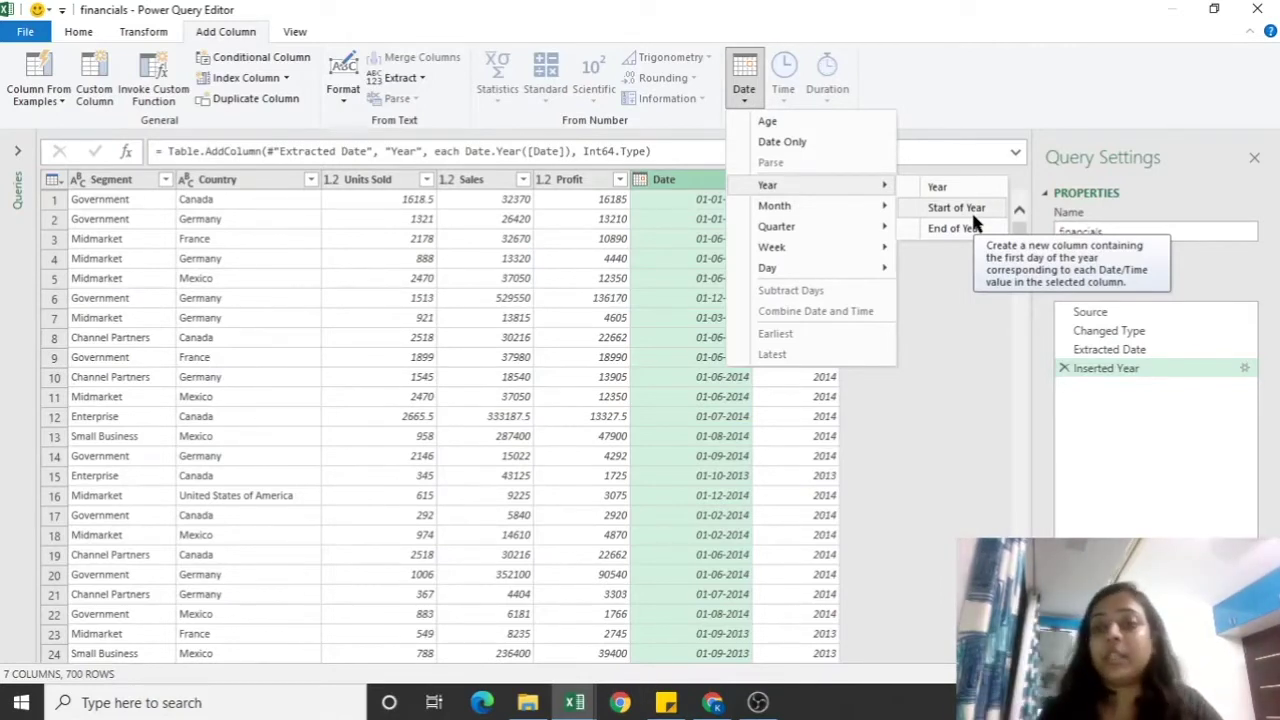
pyautogui.click(971, 210)
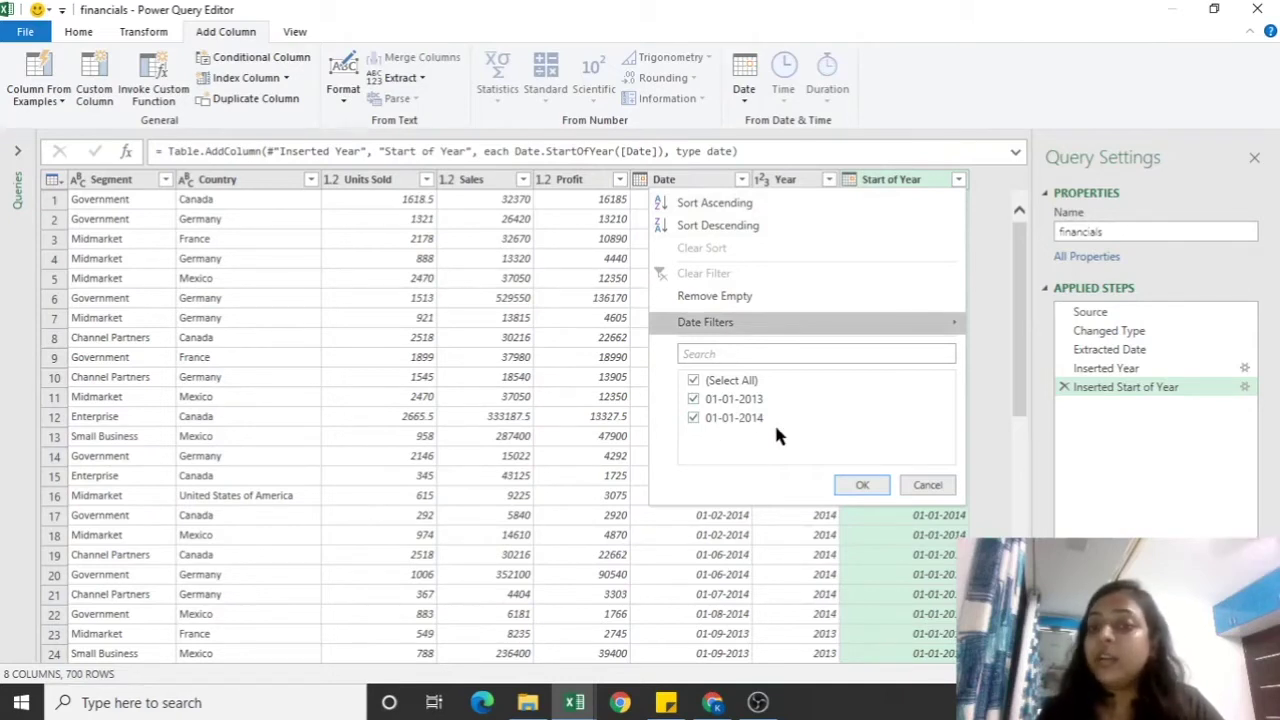
pyautogui.click(983, 338)
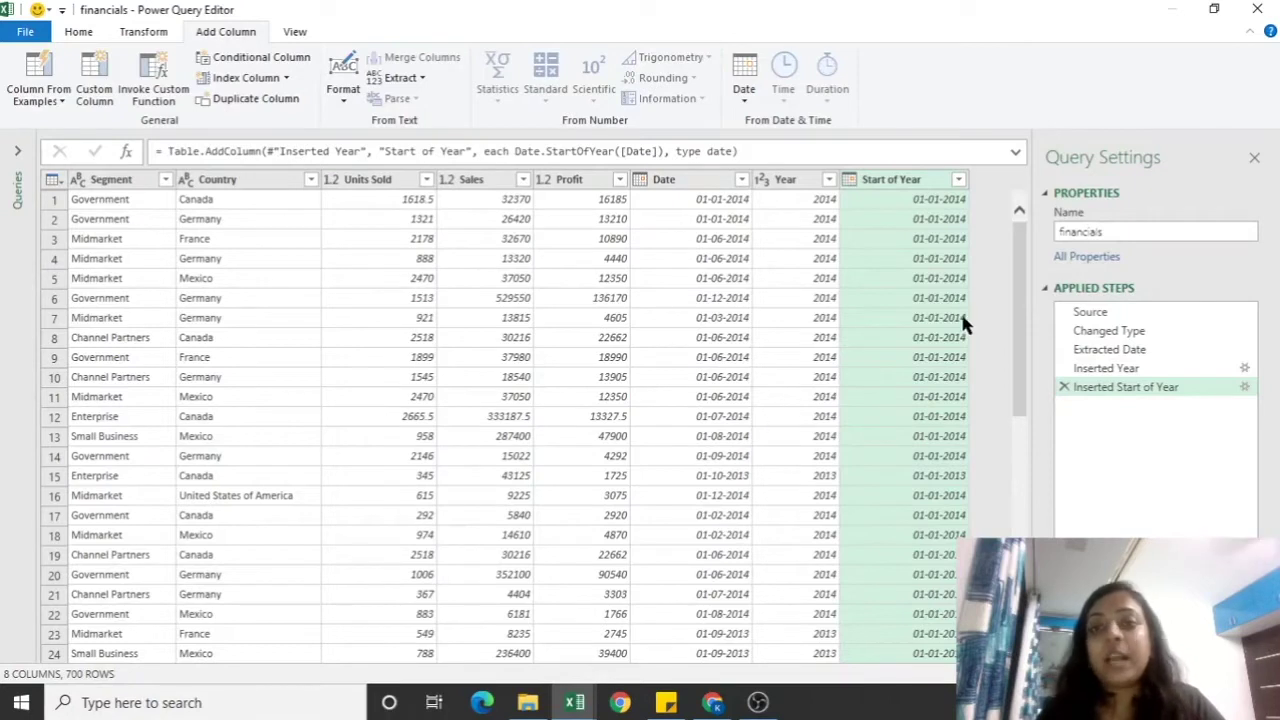
# Add an End of Year column based on the Start of Year column and check the distinct dates in its filter list.
pyautogui.click(743, 90)
pyautogui.moveTo(767, 185)
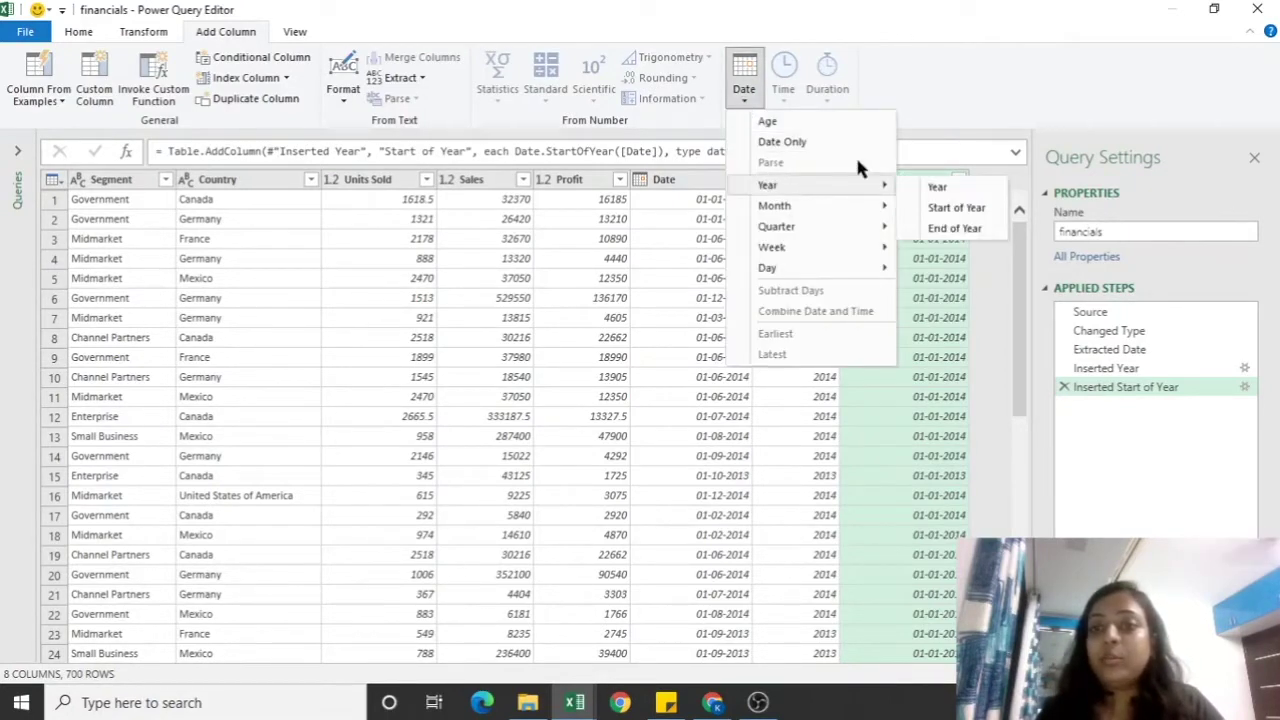
pyautogui.click(958, 229)
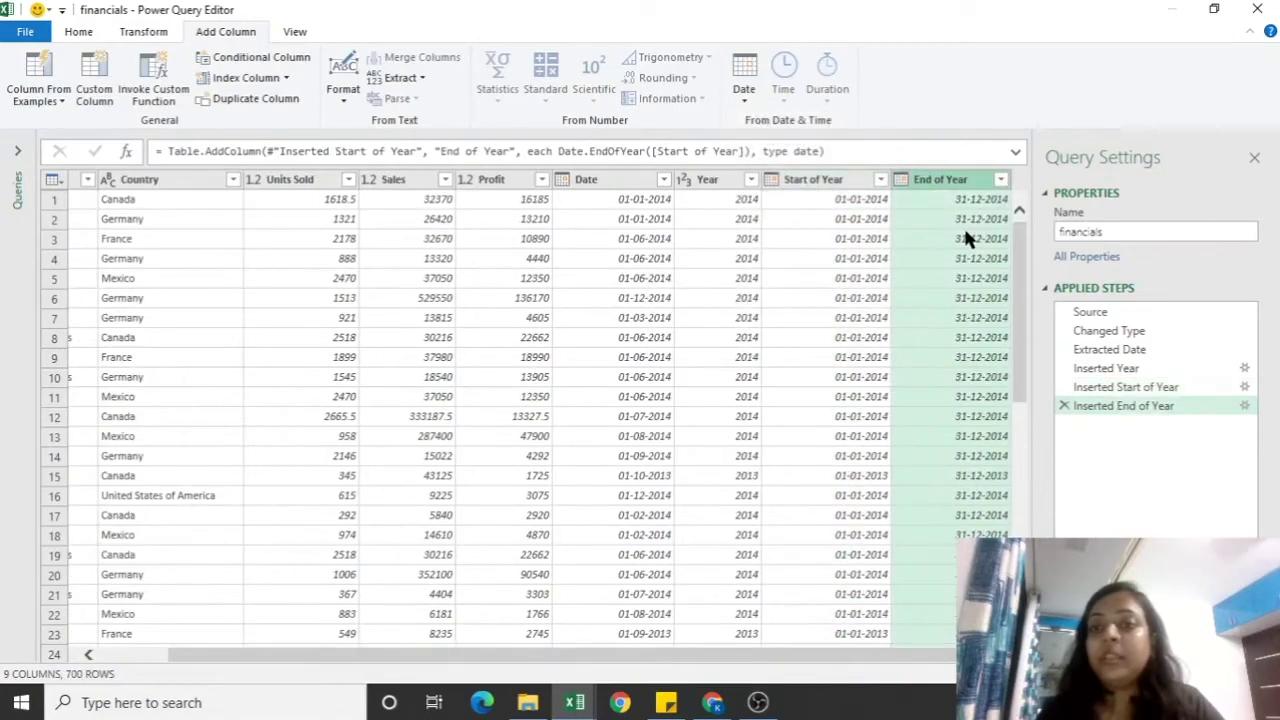
pyautogui.click(1000, 180)
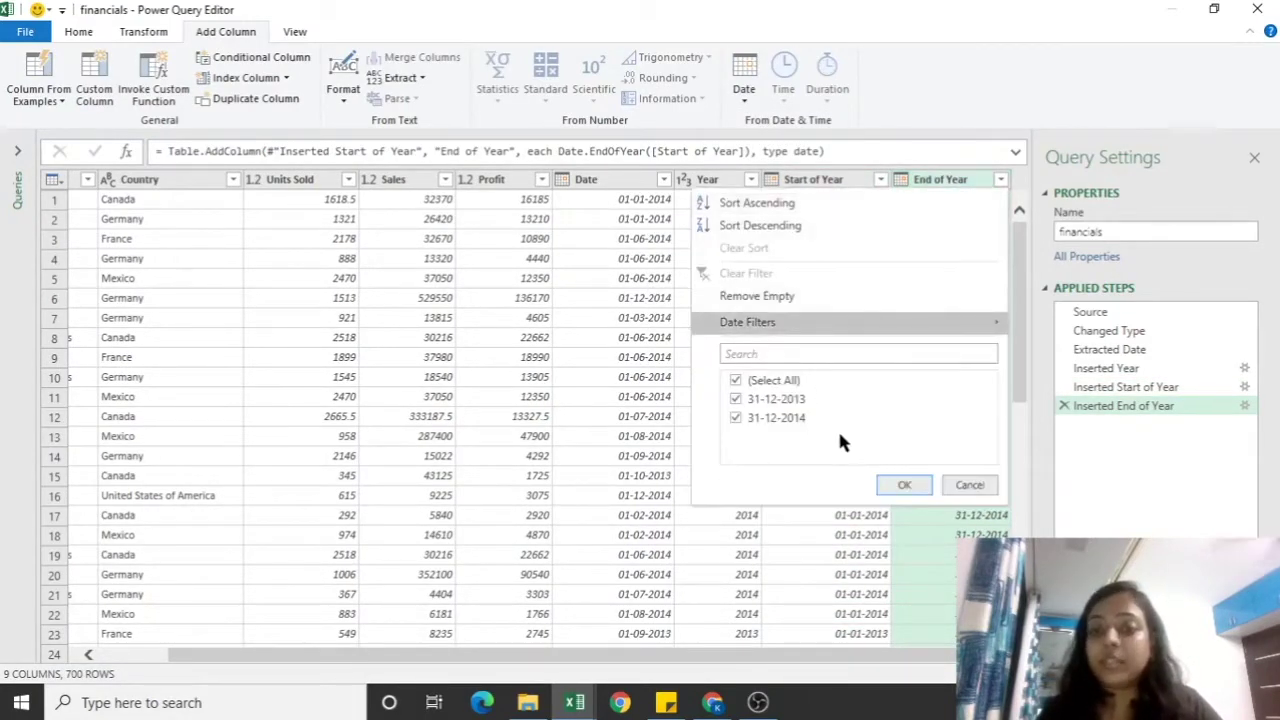
pyautogui.click(966, 484)
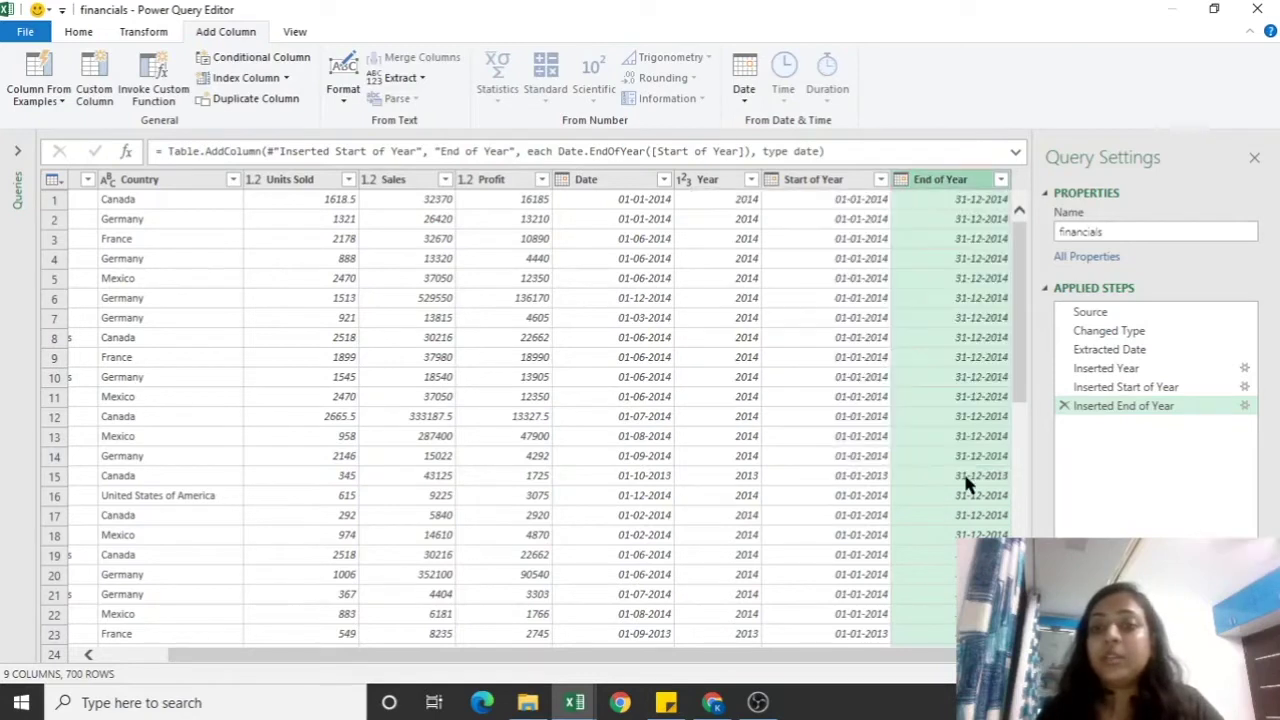
# Remove the Year, Start of Year and End of Year columns from the query.
pyautogui.keyDown('shift'); pyautogui.click(722, 182); pyautogui.keyUp('shift')
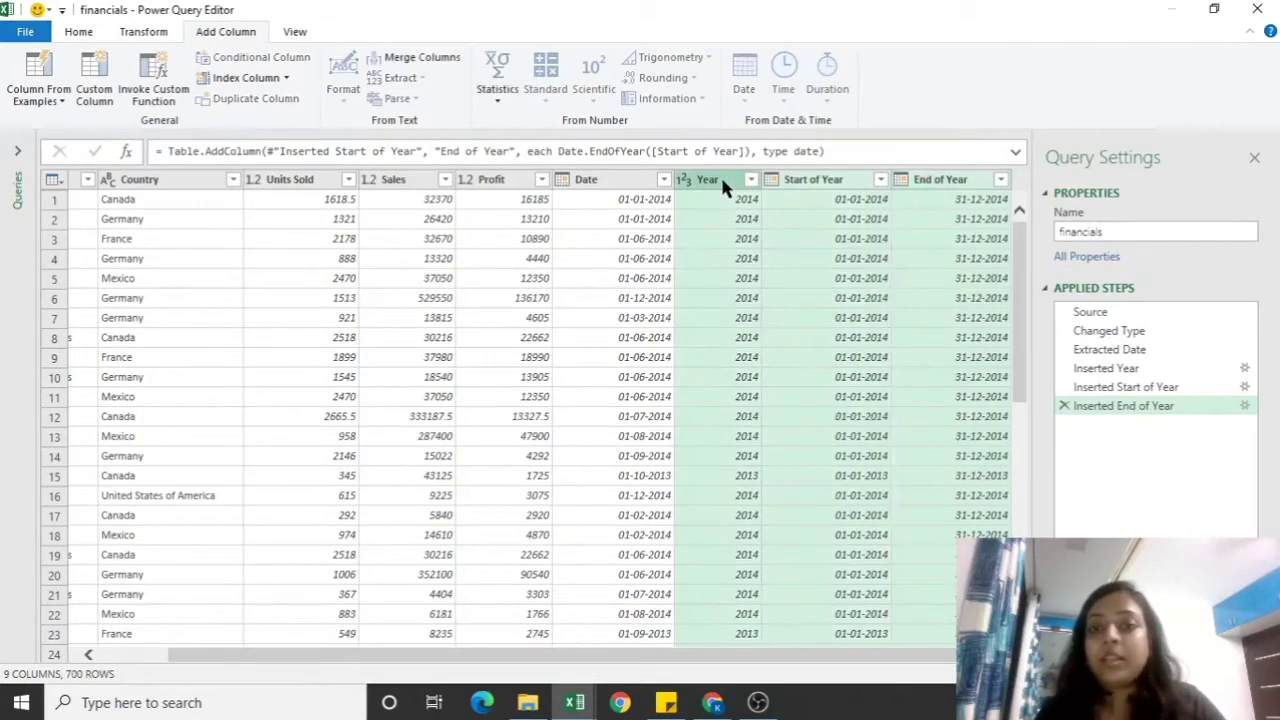
pyautogui.rightClick(801, 186)
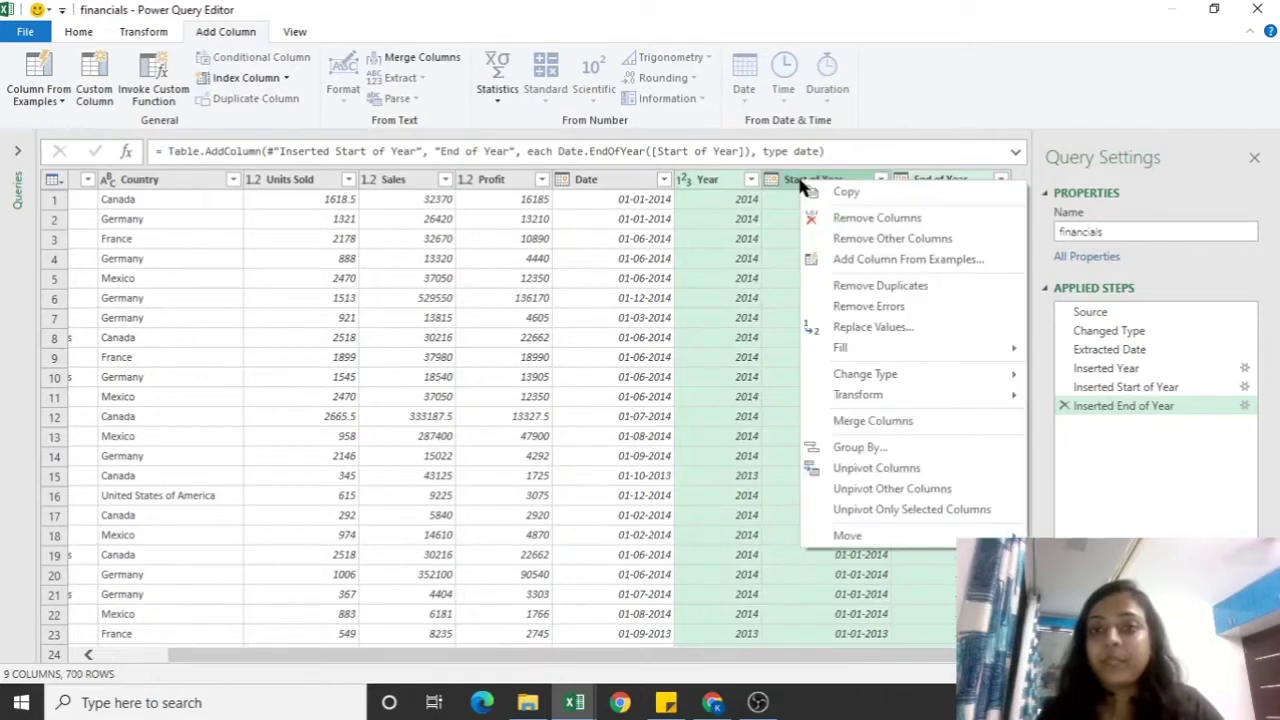
pyautogui.click(843, 224)
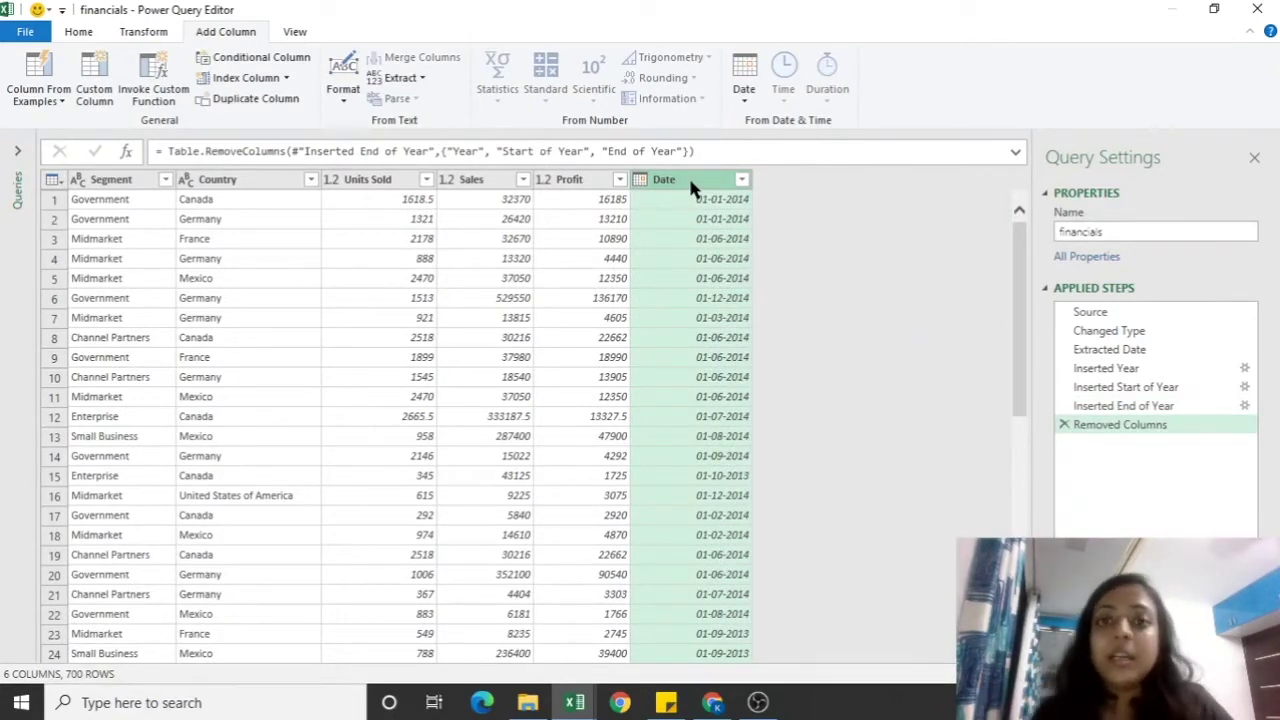
# Add a Month number column extracted from the Date column and check which distinct months its filter list offers.
pyautogui.click(743, 100)
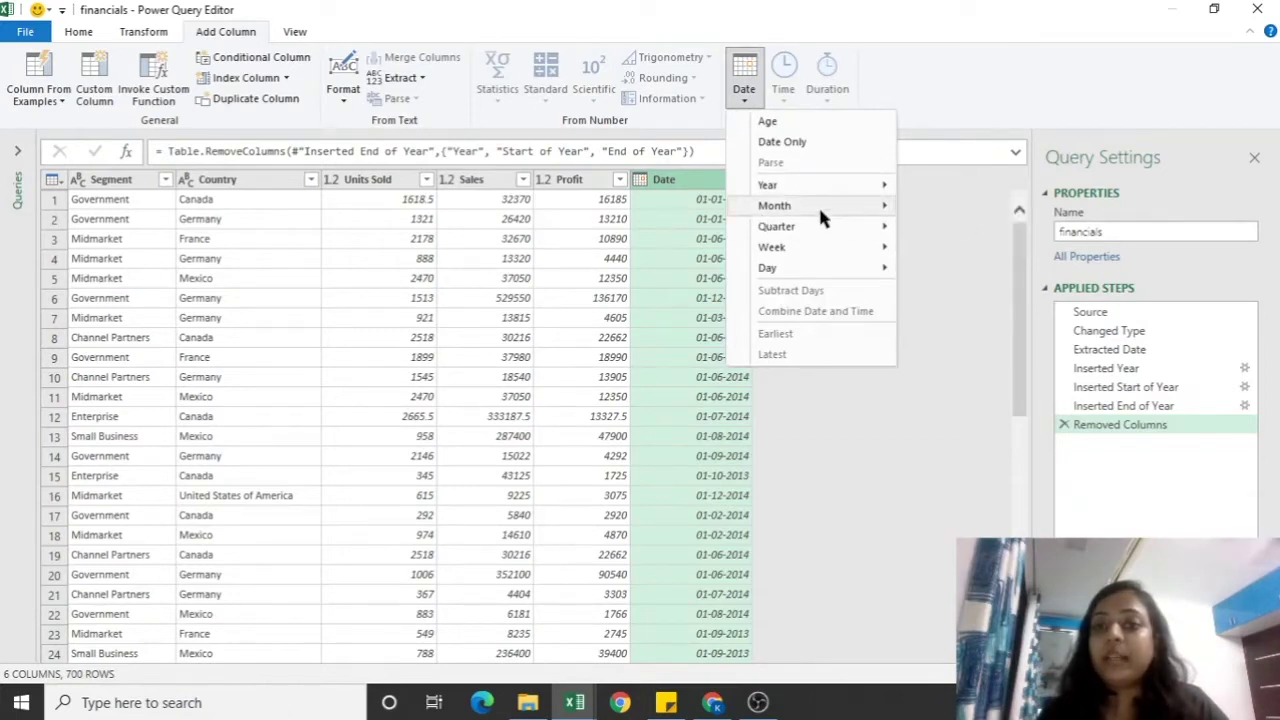
pyautogui.moveTo(818, 205)
pyautogui.click(927, 211)
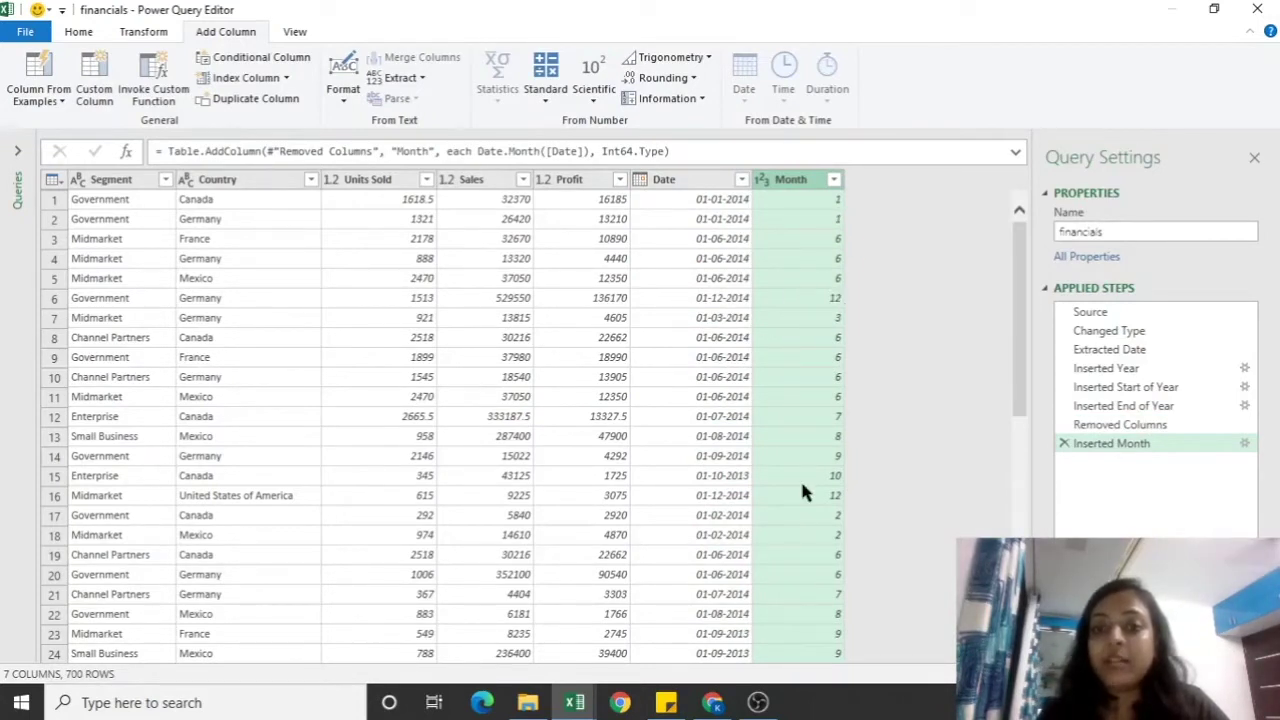
pyautogui.click(833, 178)
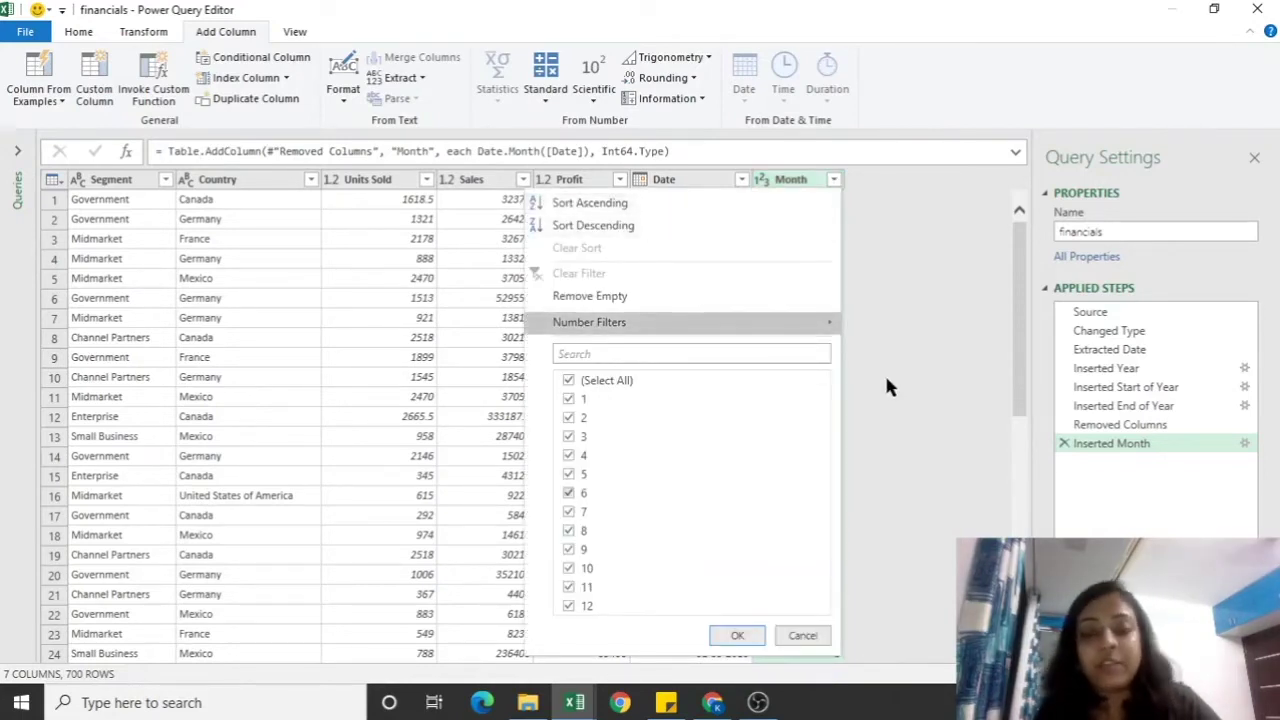
pyautogui.click(932, 370)
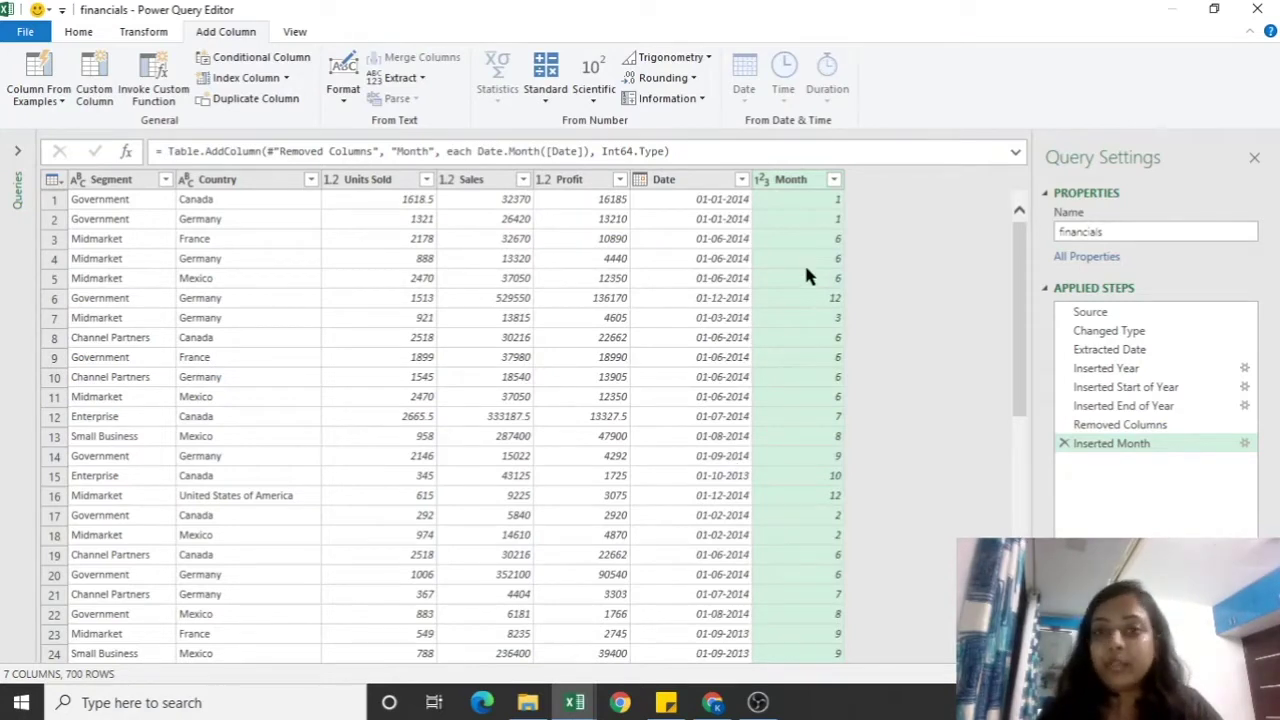
# Add a Start of Month column derived from the Date column.
pyautogui.click(718, 182)
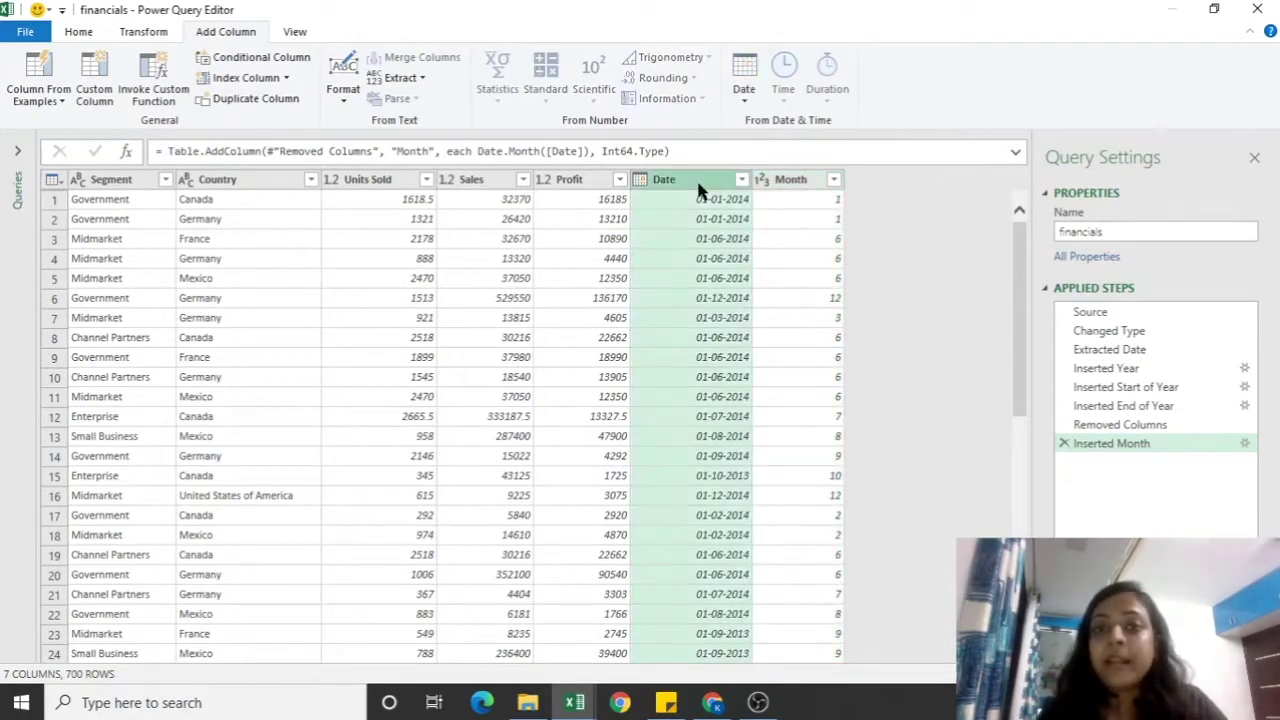
pyautogui.click(743, 90)
pyautogui.moveTo(792, 203)
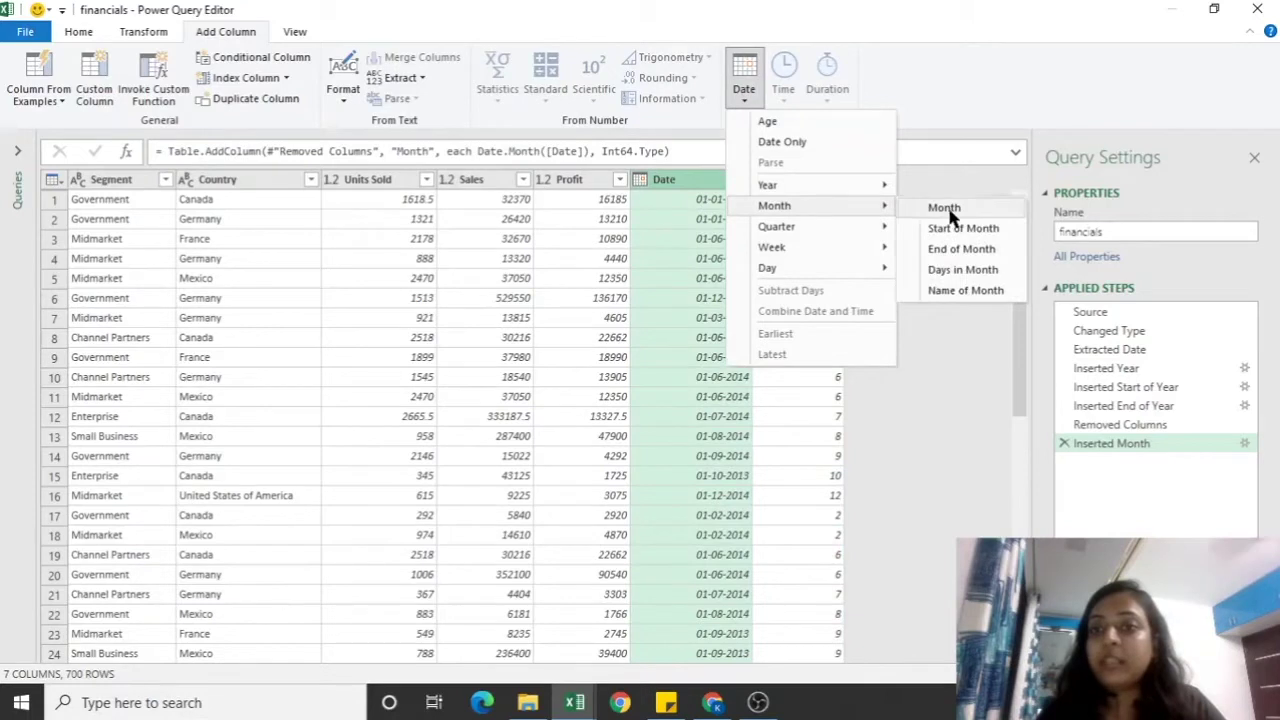
pyautogui.click(977, 231)
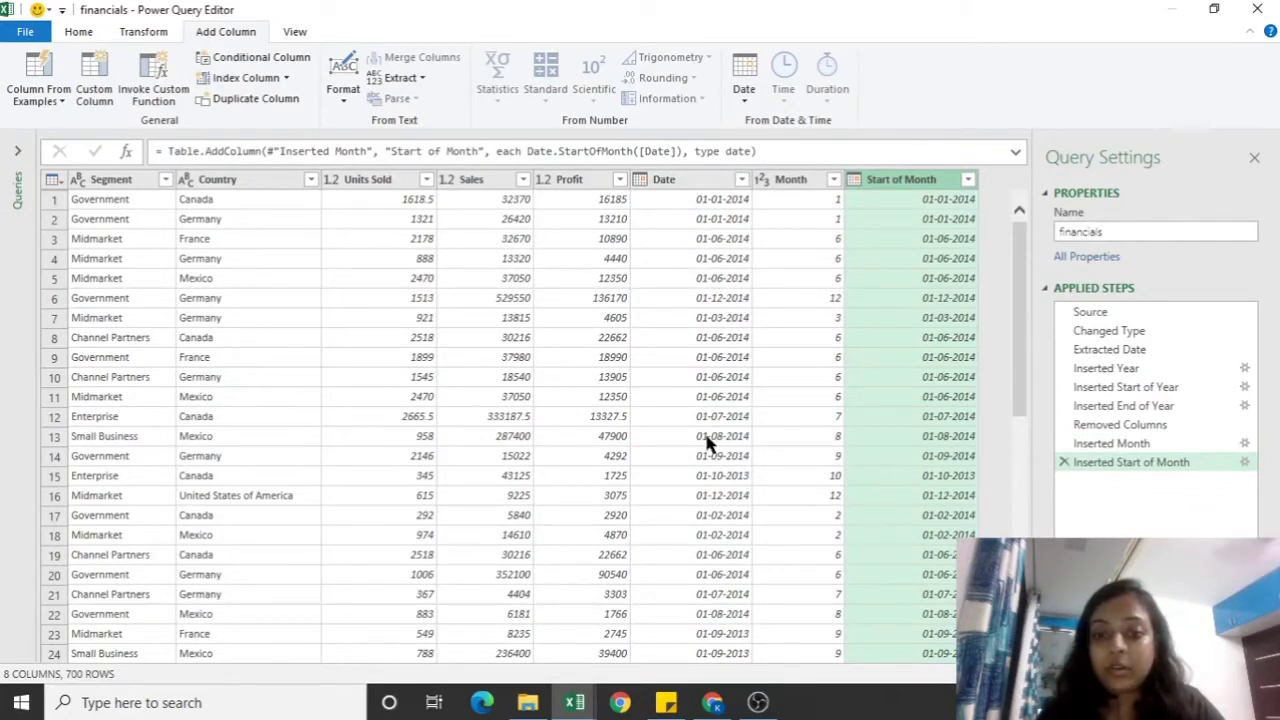
# Review the distinct dates in the Date column's filter list without applying a filter, and inspect the first Date value.
pyautogui.click(740, 176)
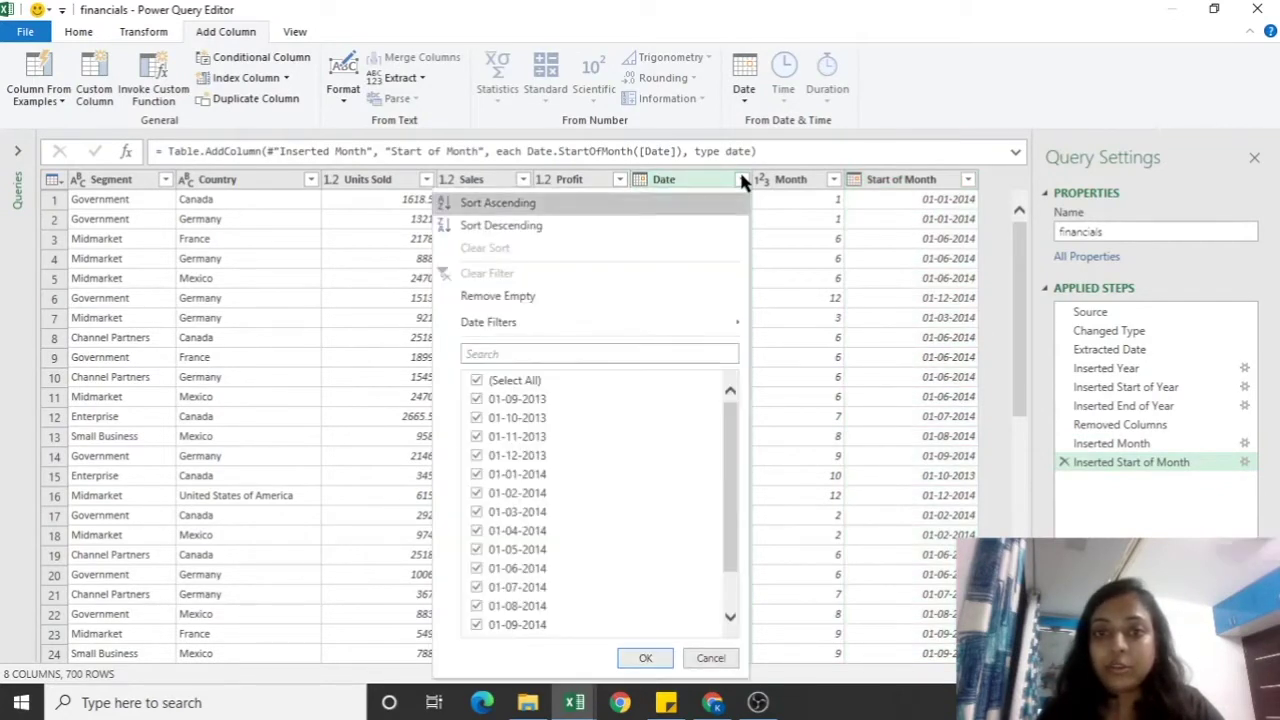
pyautogui.click(477, 381)
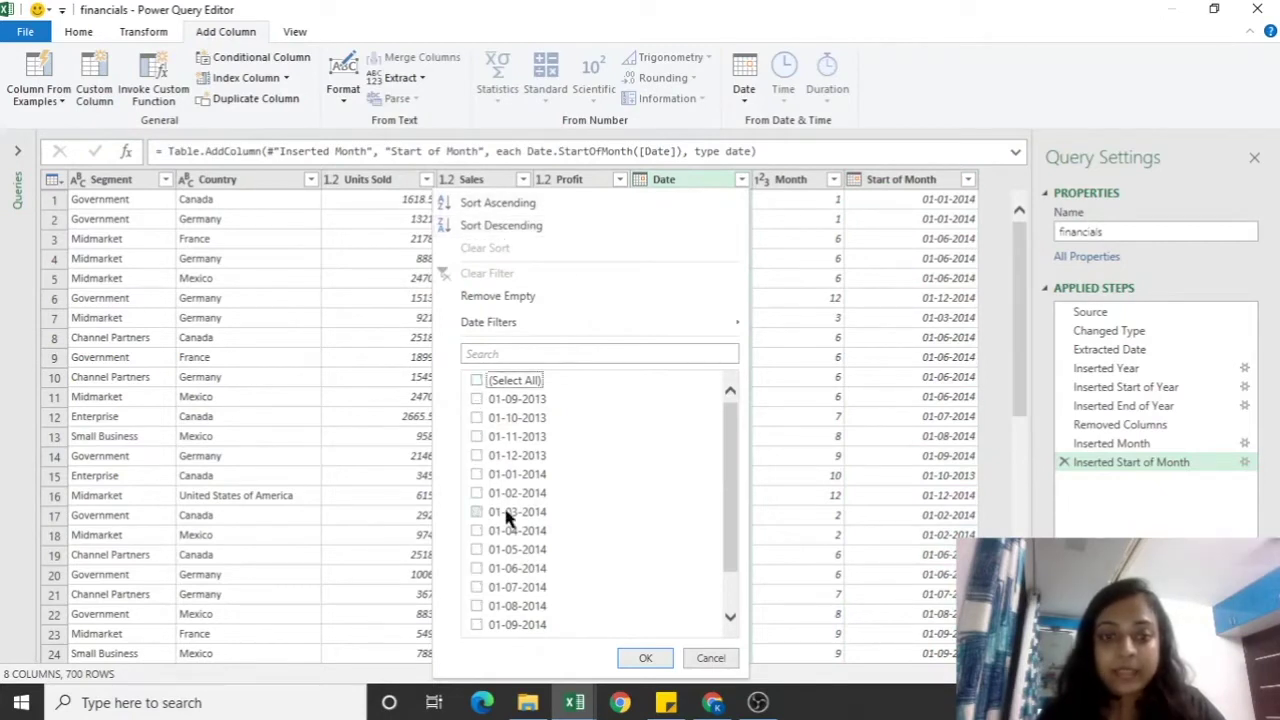
pyautogui.scroll(-1, 503, 510)
pyautogui.scroll(1, 505, 512)
pyautogui.scroll(-1, 505, 512)
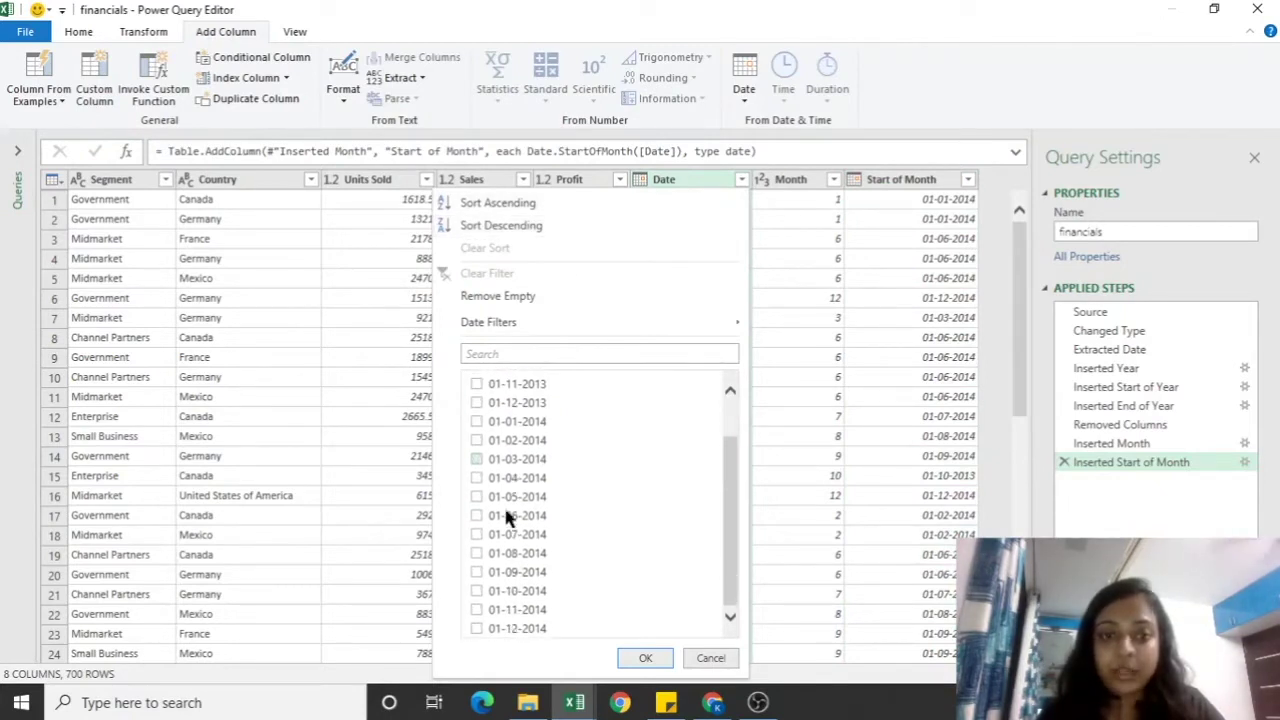
pyautogui.click(710, 658)
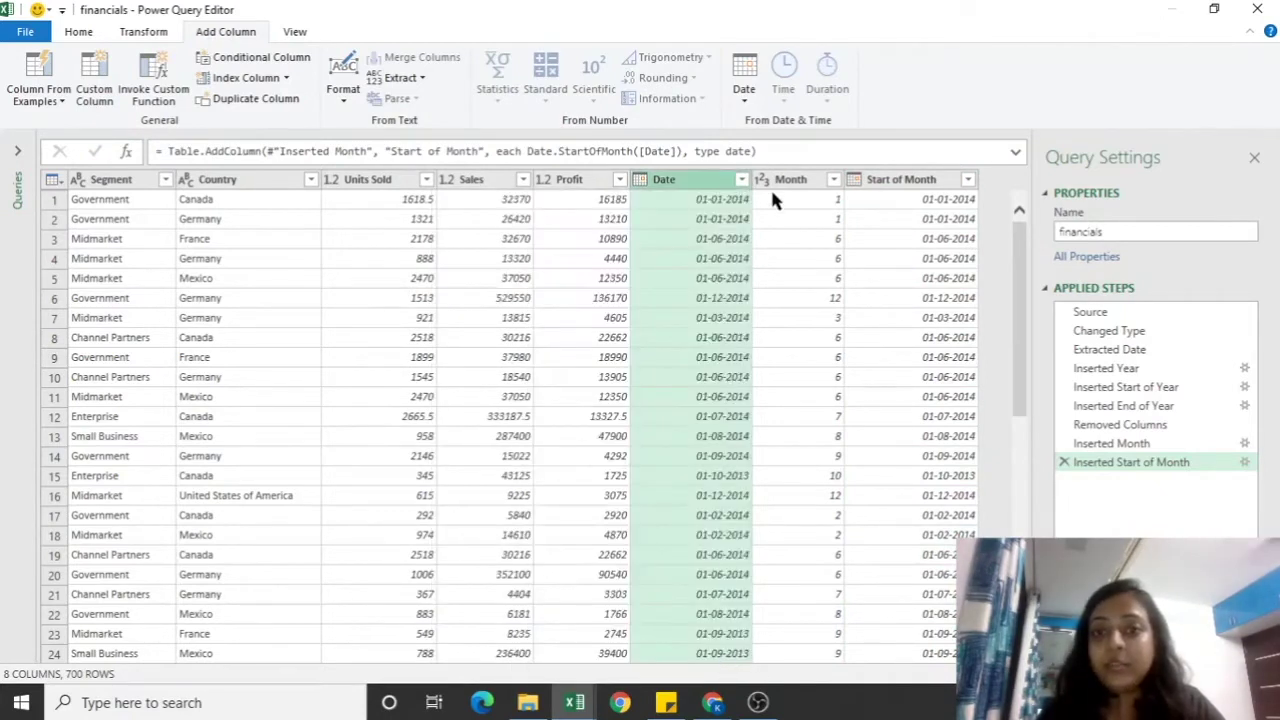
pyautogui.click(709, 206)
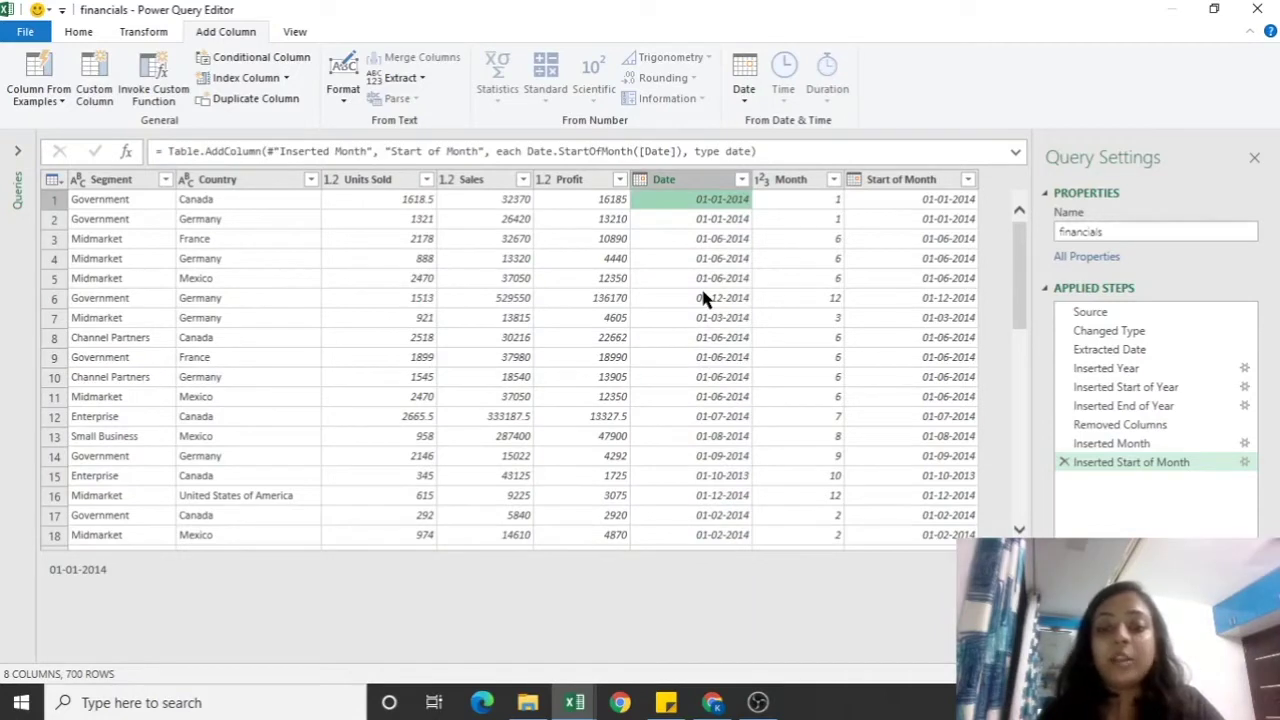
# Close the query editor keeping the changes, and delete the loaded Sheet2 from the Excel workbook.
pyautogui.click(1255, 12)
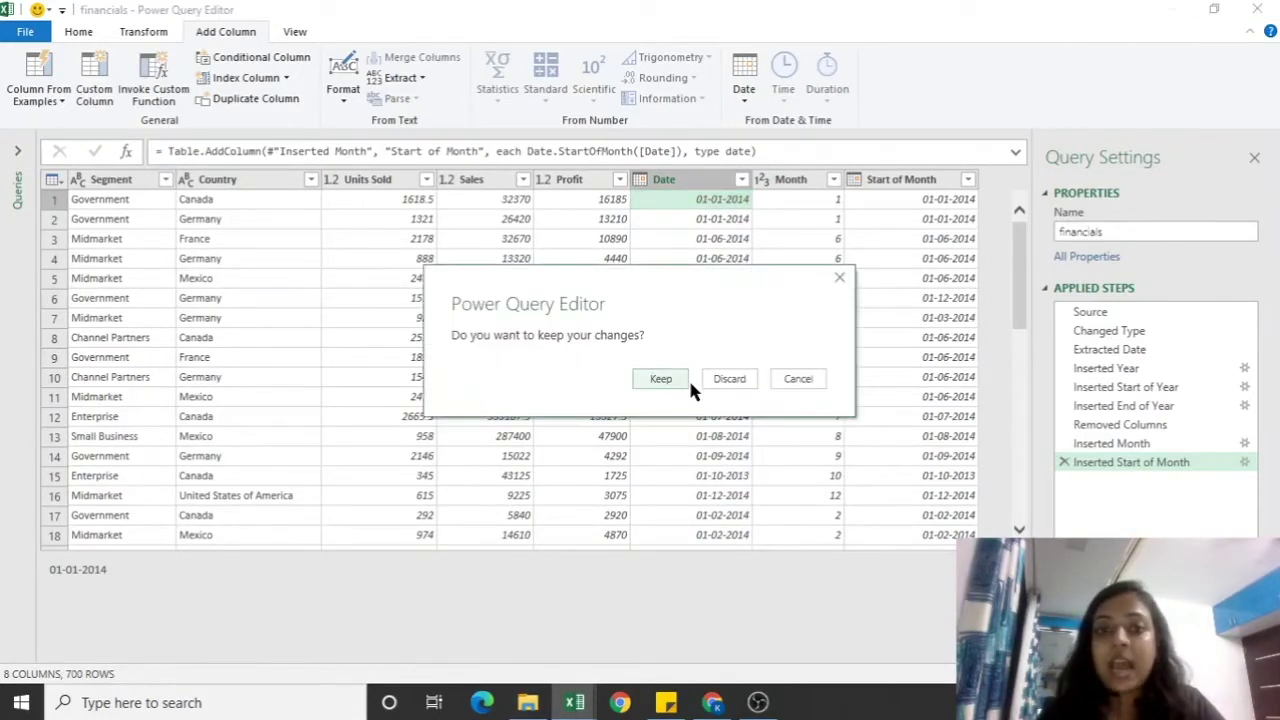
pyautogui.click(667, 377)
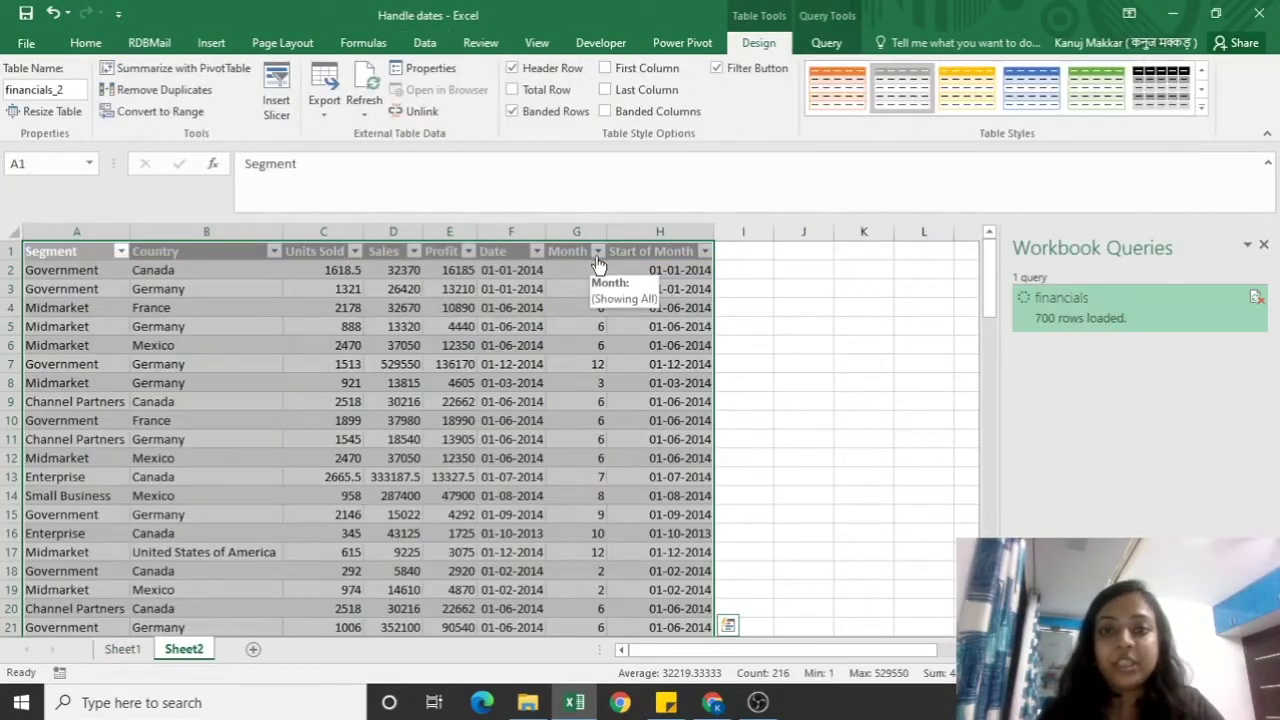
pyautogui.rightClick(188, 655)
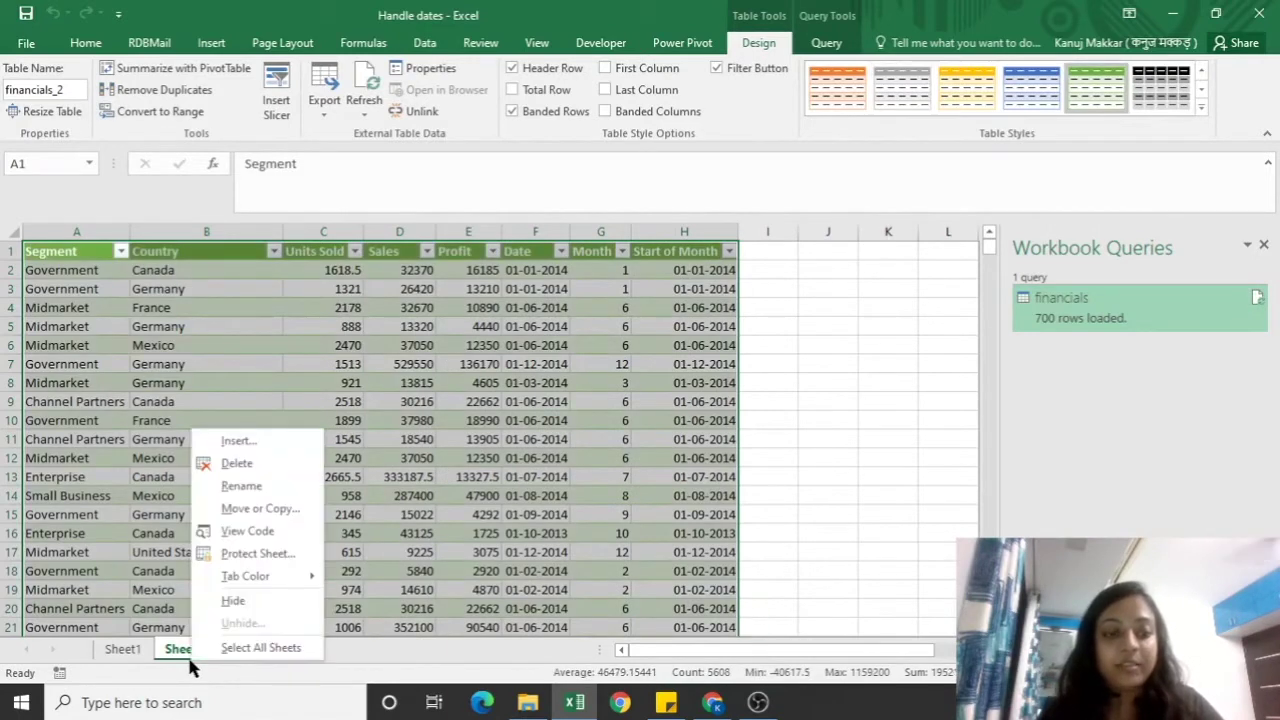
pyautogui.click(230, 465)
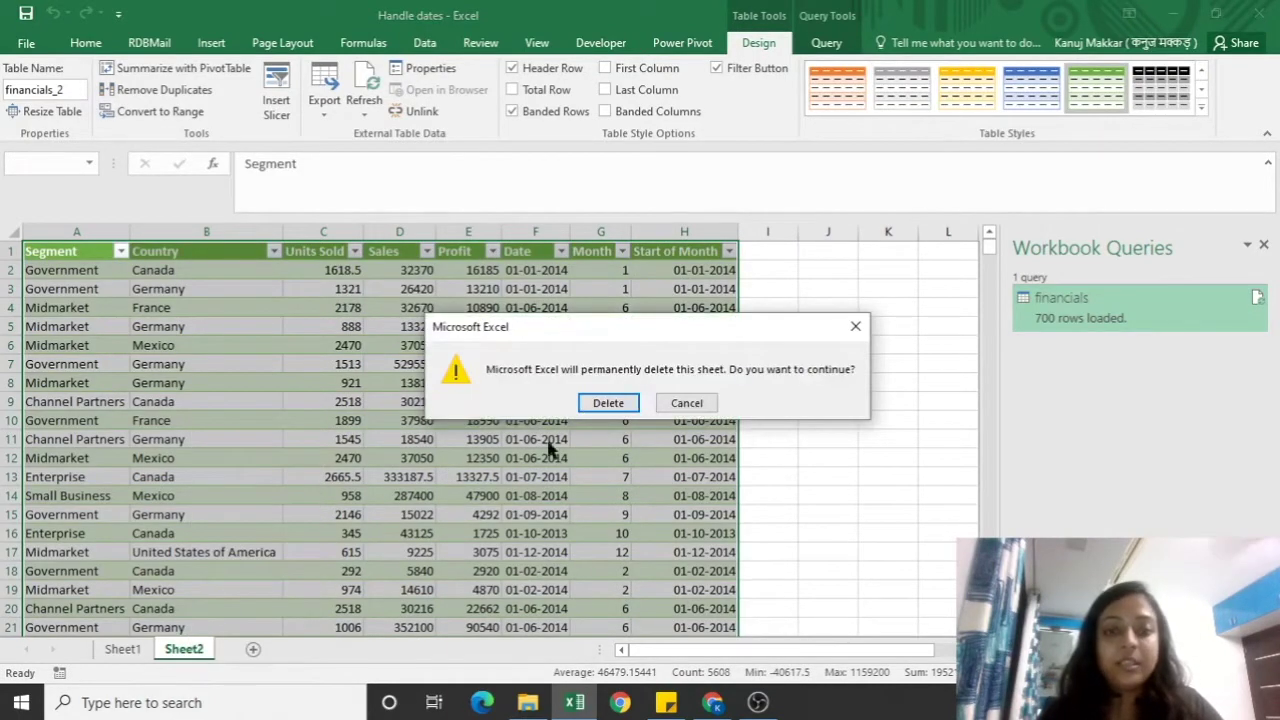
pyautogui.click(622, 403)
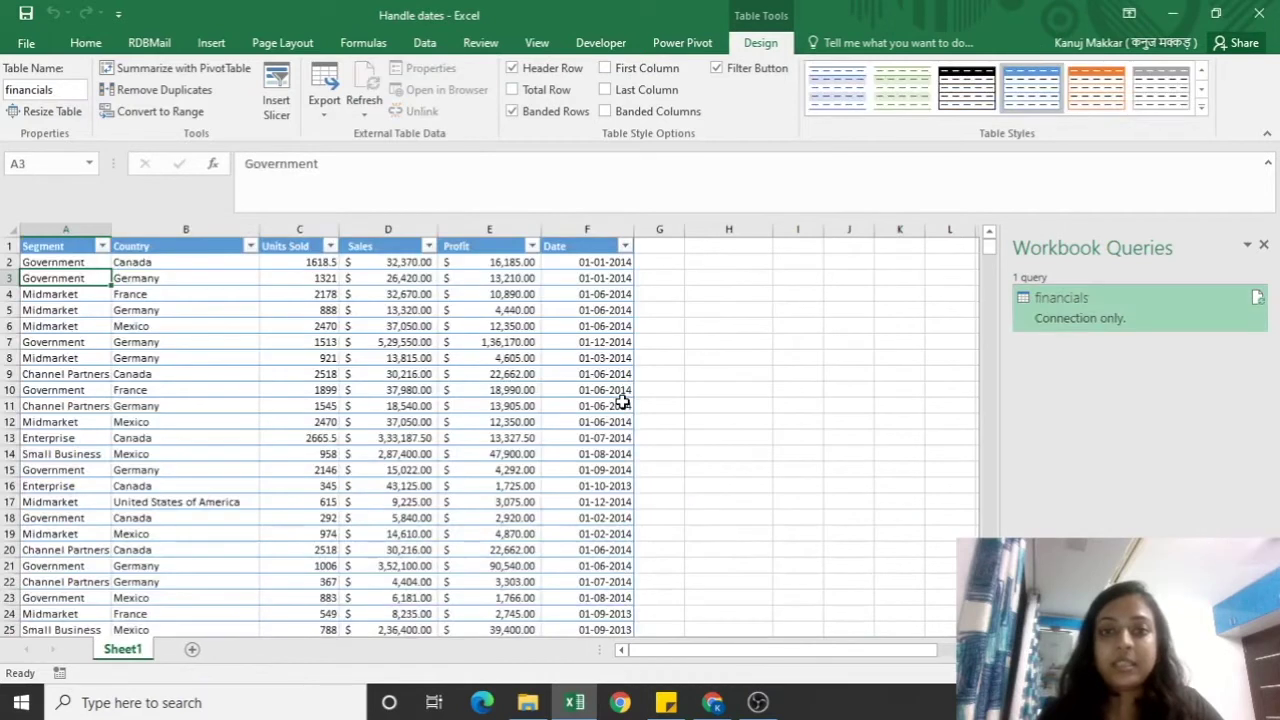
# Change the first Date value in cell F2 of the source table to 11-01-2014.
pyautogui.click(578, 264)
pyautogui.click(255, 161)
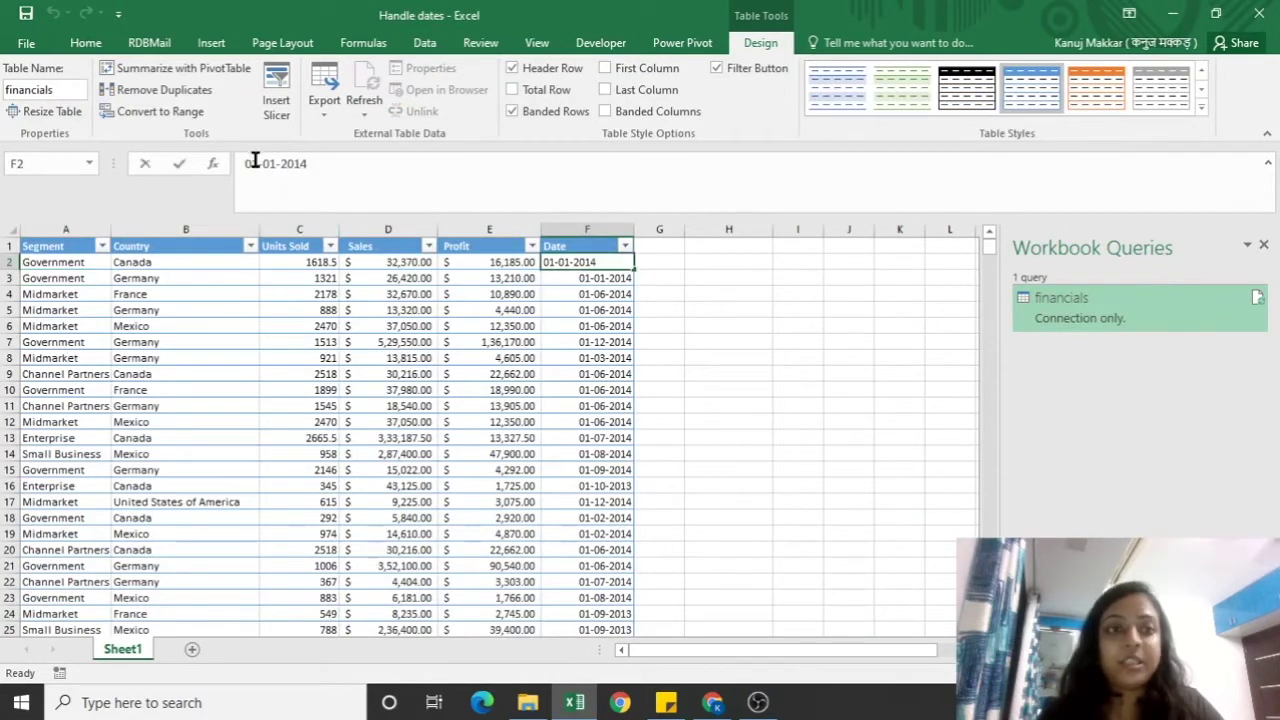
pyautogui.press('BackSpace')
pyautogui.press('BackSpace')
pyautogui.write('11')
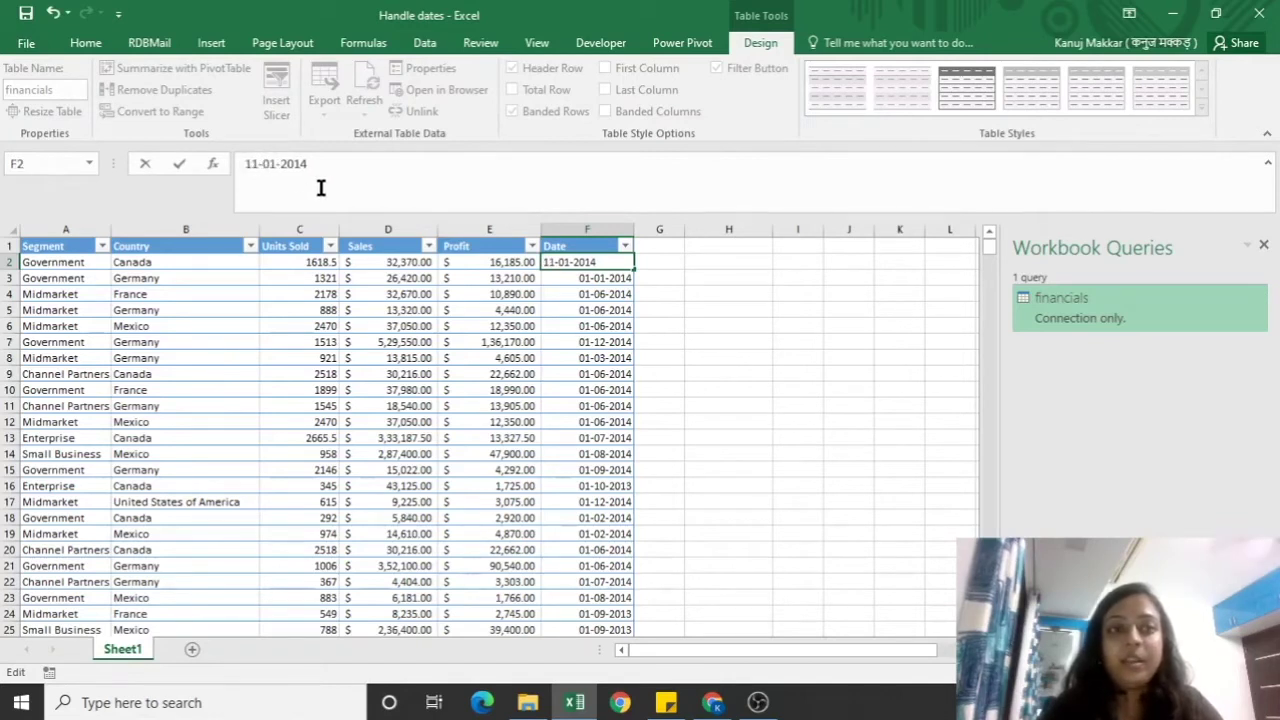
pyautogui.click(605, 338)
# Fill the Date column with consecutive days from cell F2 down to F19.
pyautogui.click(631, 263)
pyautogui.moveTo(636, 269); pyautogui.dragTo(637, 368)
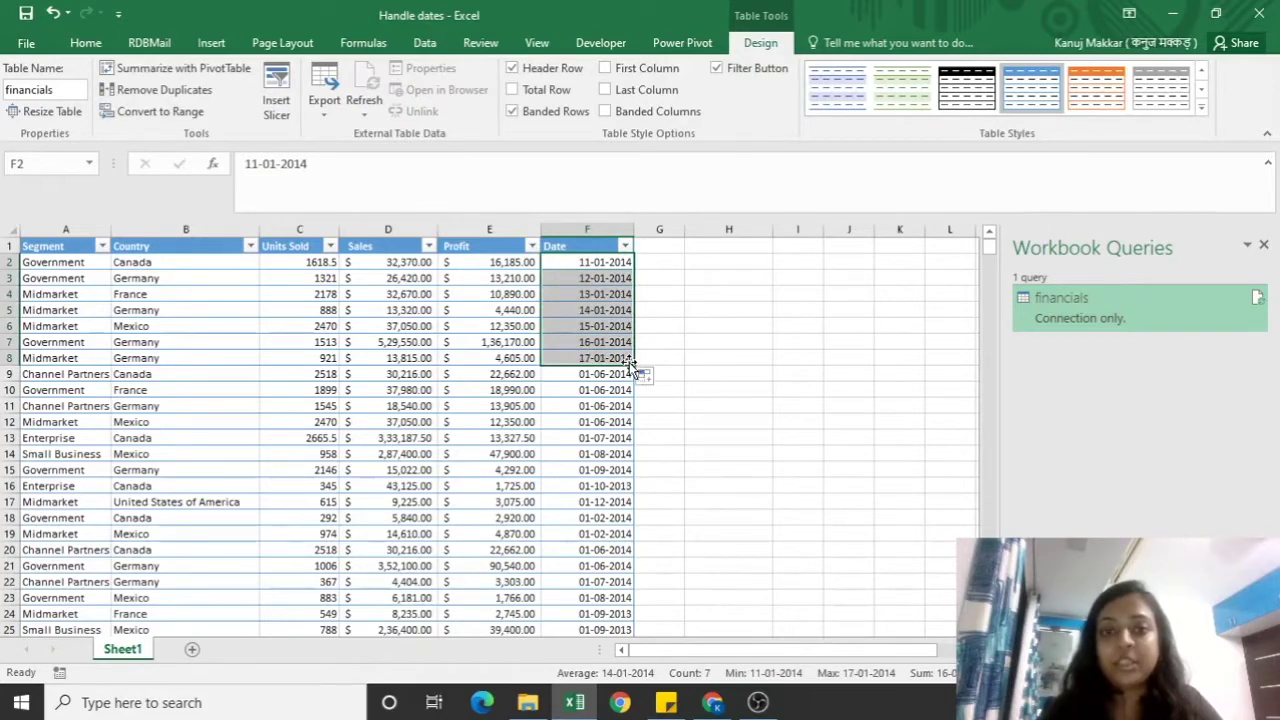
pyautogui.moveTo(633, 366); pyautogui.dragTo(641, 541)
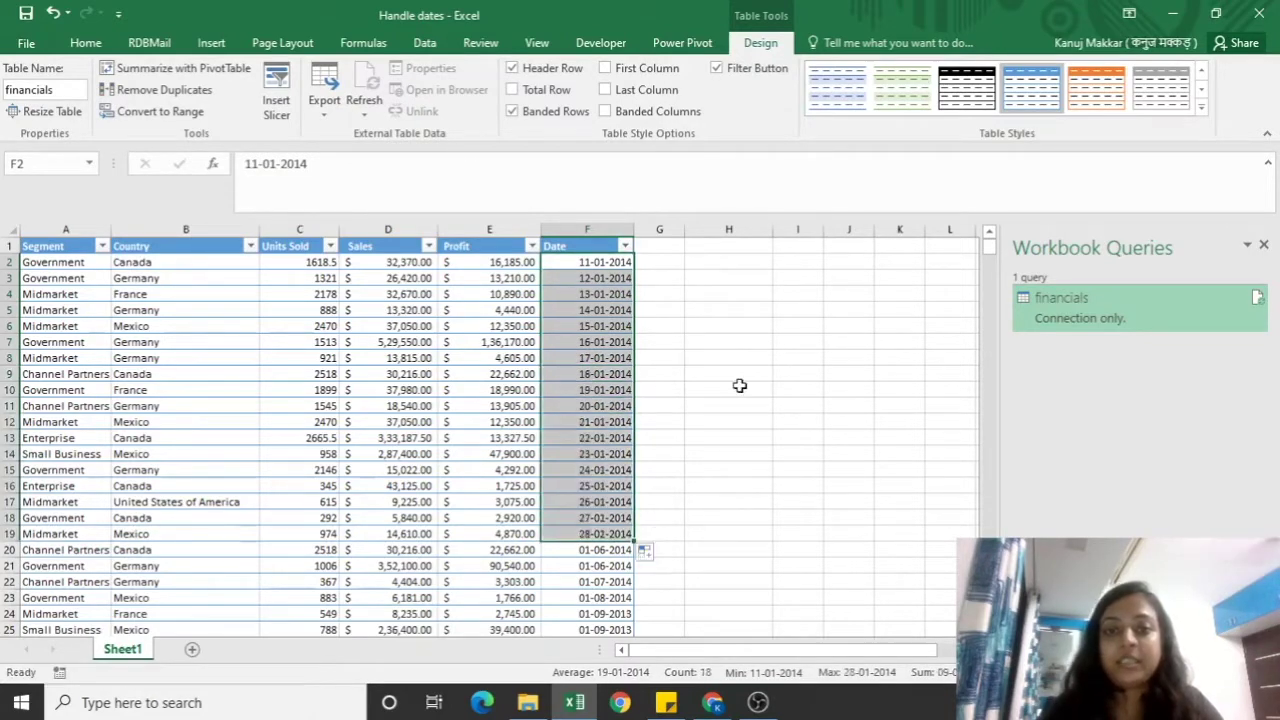
# Reopen the financials query in the Power Query Editor.
pyautogui.click(739, 387)
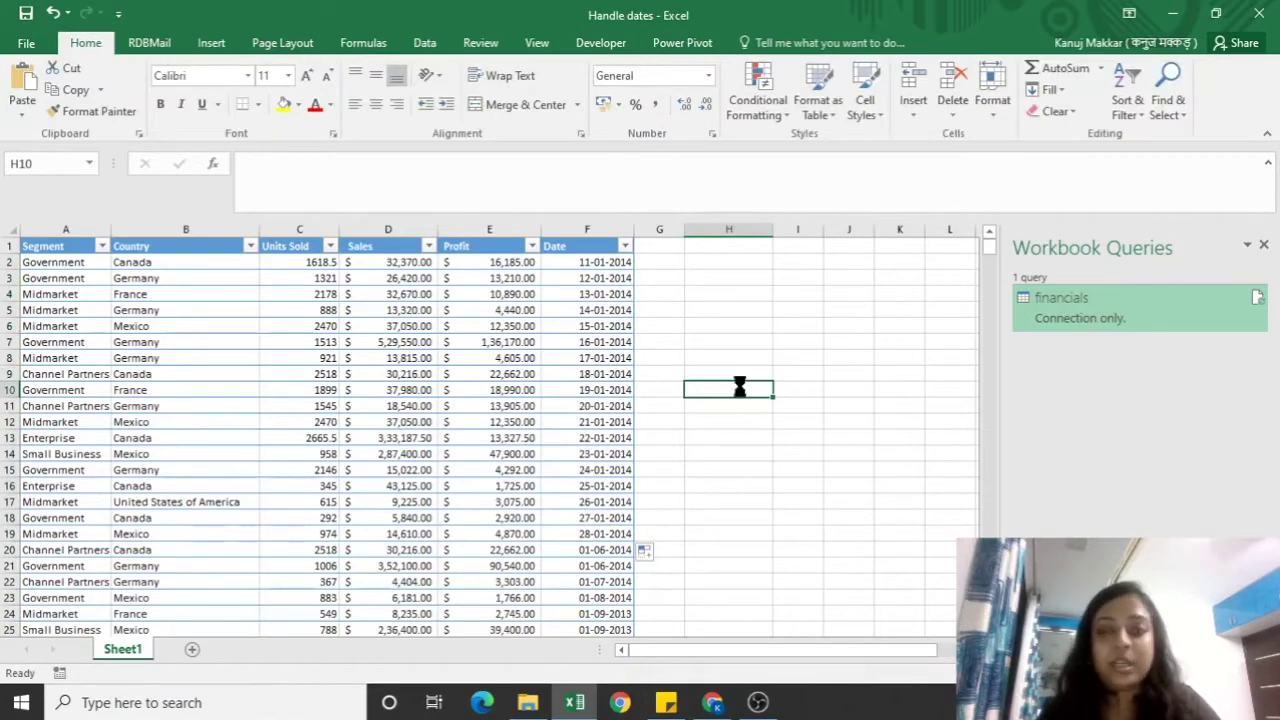
pyautogui.doubleClick(1161, 316)
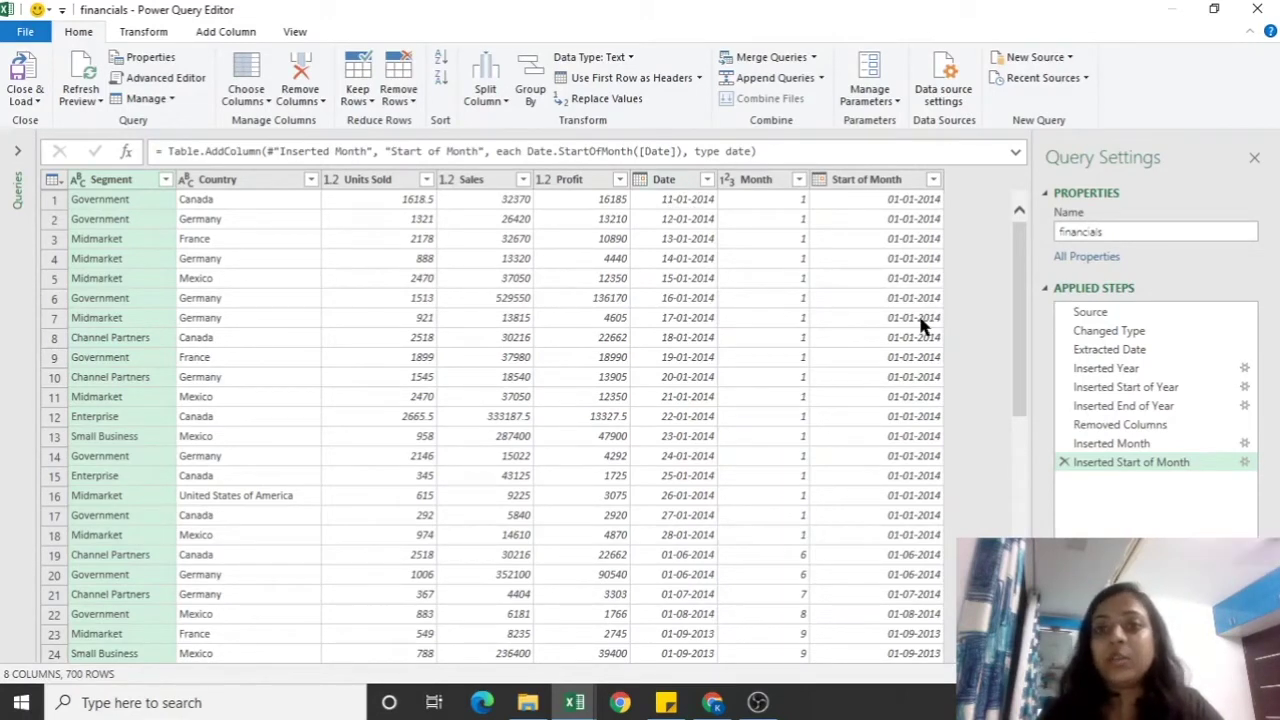
# Add an End of Month column derived from the Date column.
pyautogui.click(673, 177)
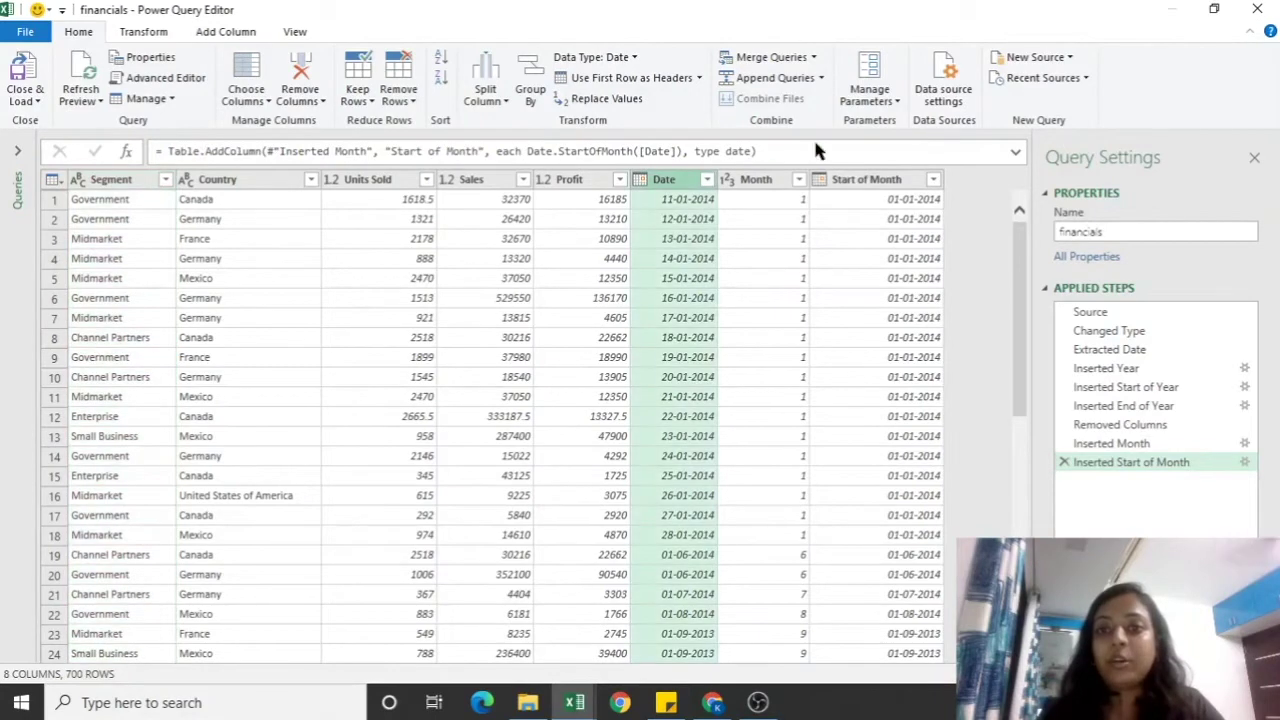
pyautogui.click(224, 40)
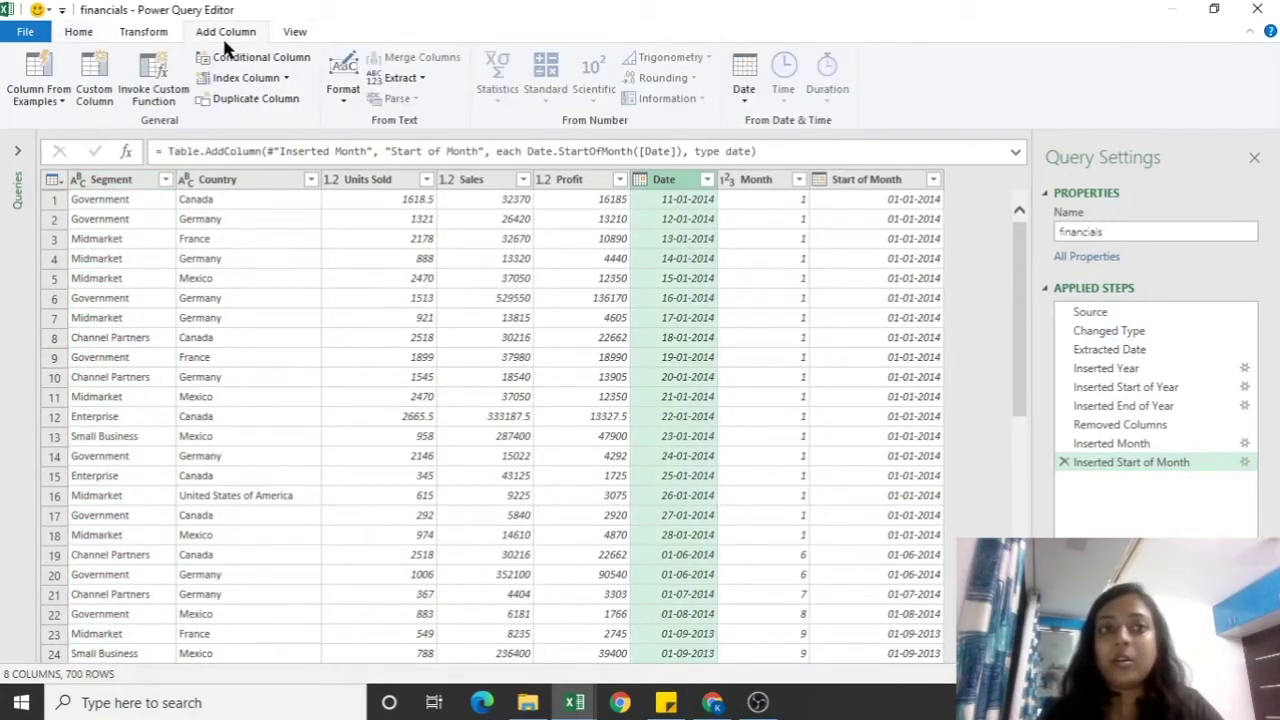
pyautogui.click(741, 90)
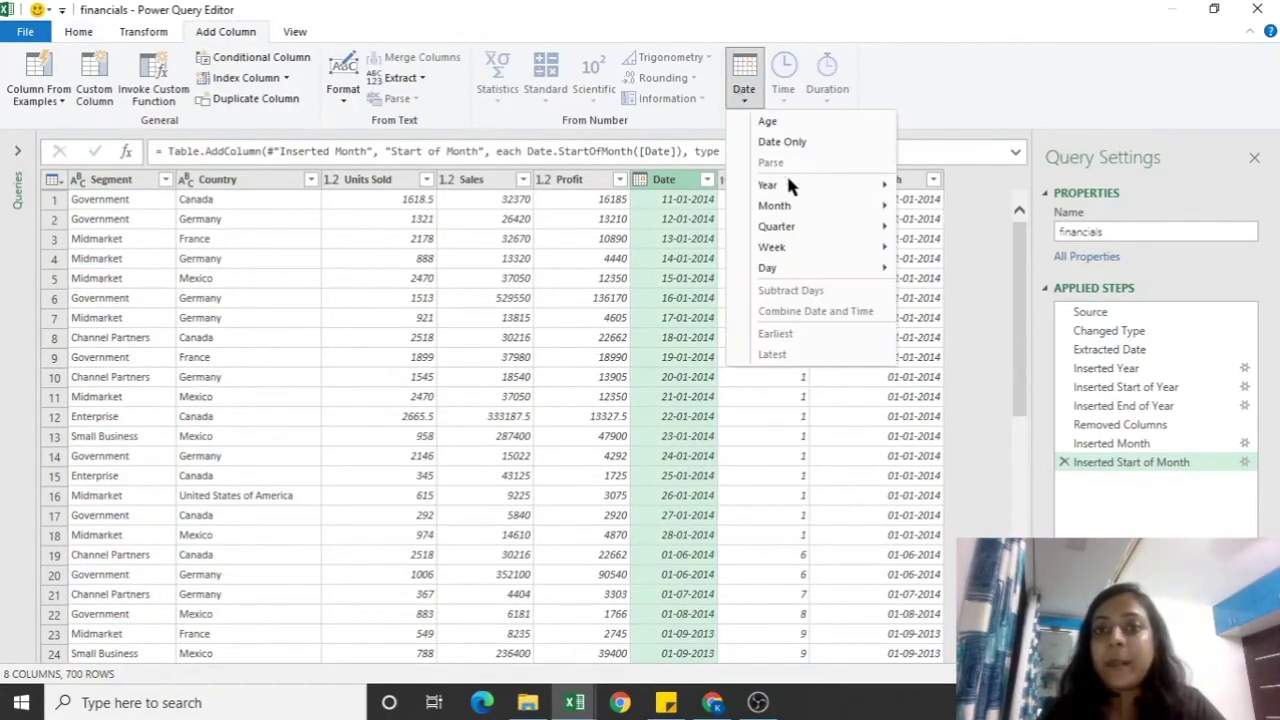
pyautogui.moveTo(797, 207)
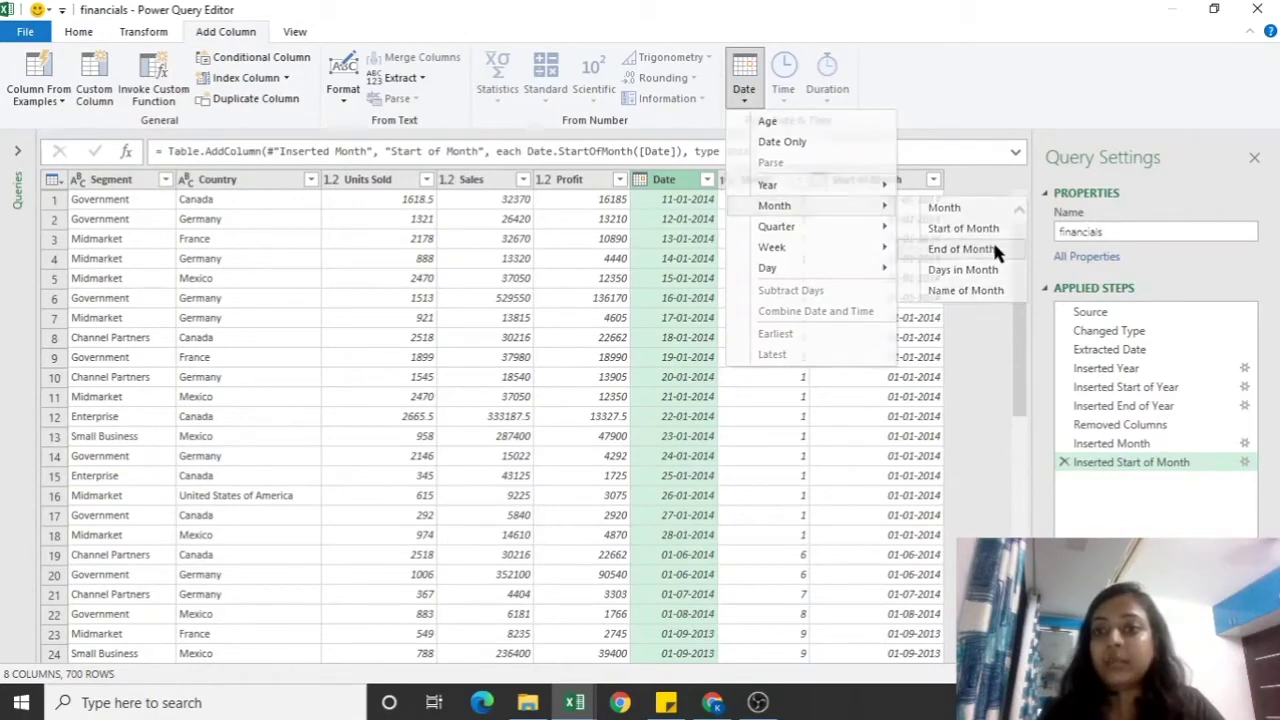
pyautogui.click(995, 253)
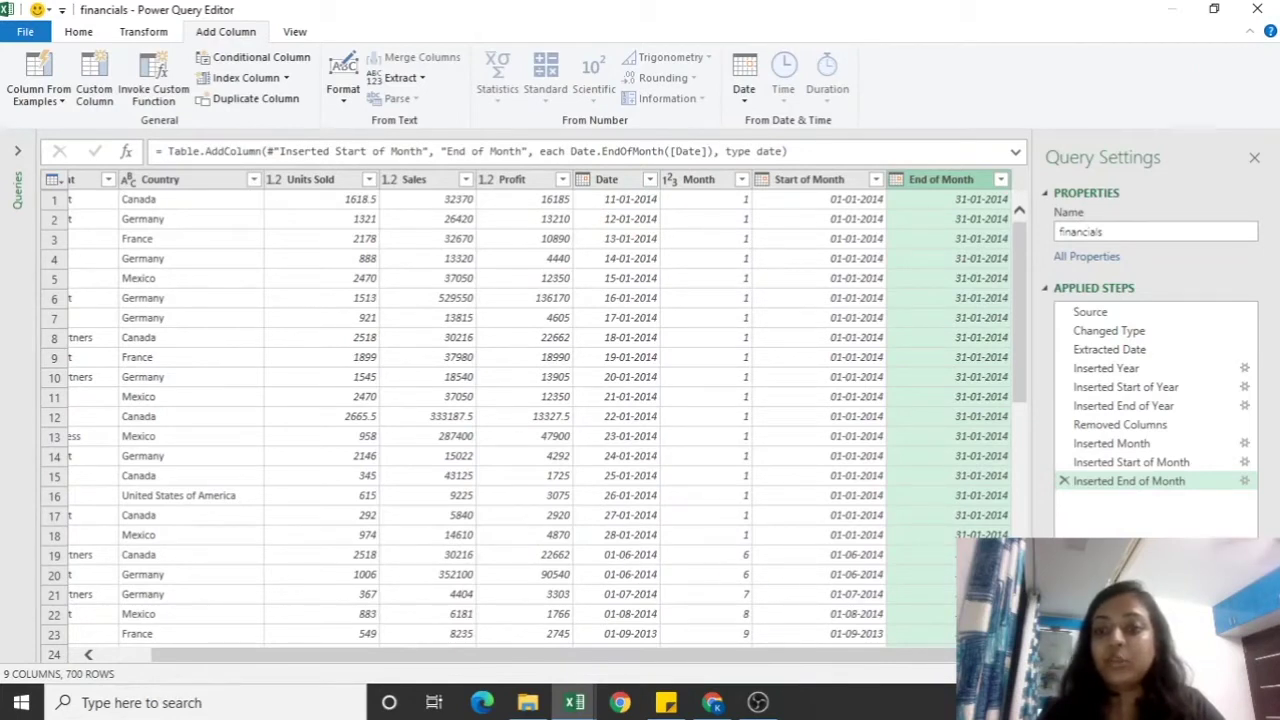
# Add a Days in Month column derived from the Date column.
pyautogui.click(614, 179)
pyautogui.click(756, 61)
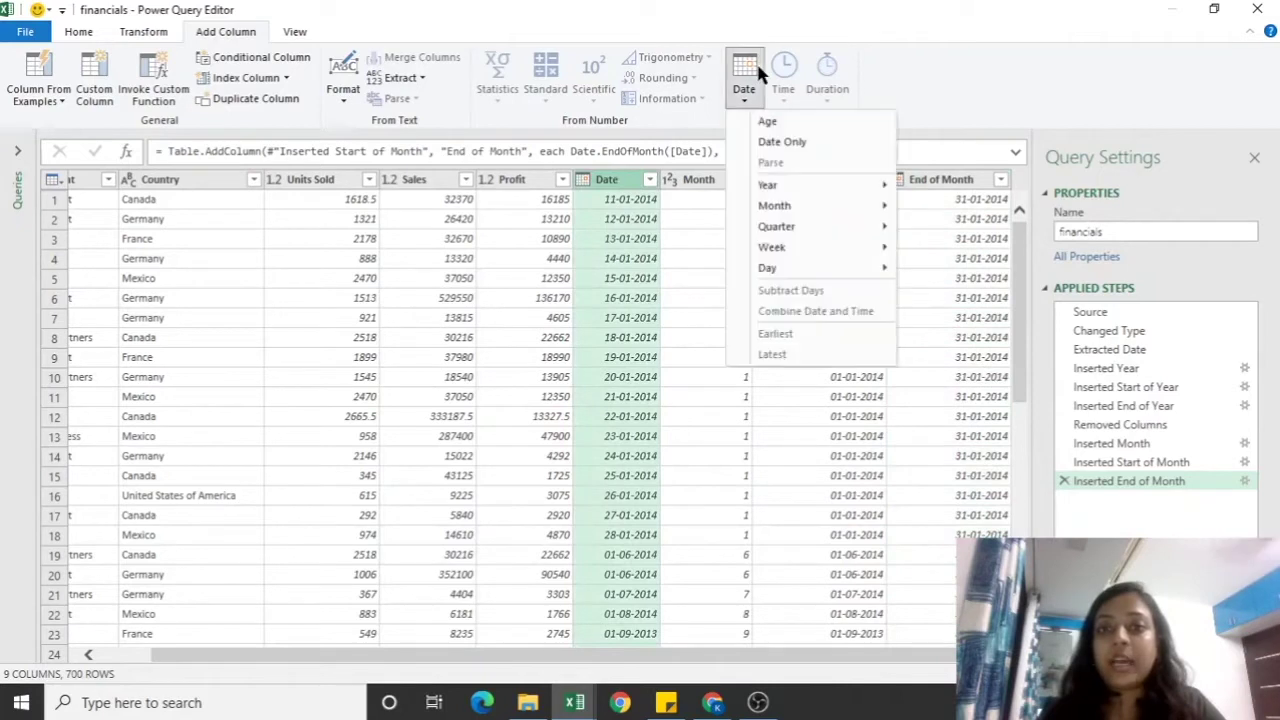
pyautogui.moveTo(803, 205)
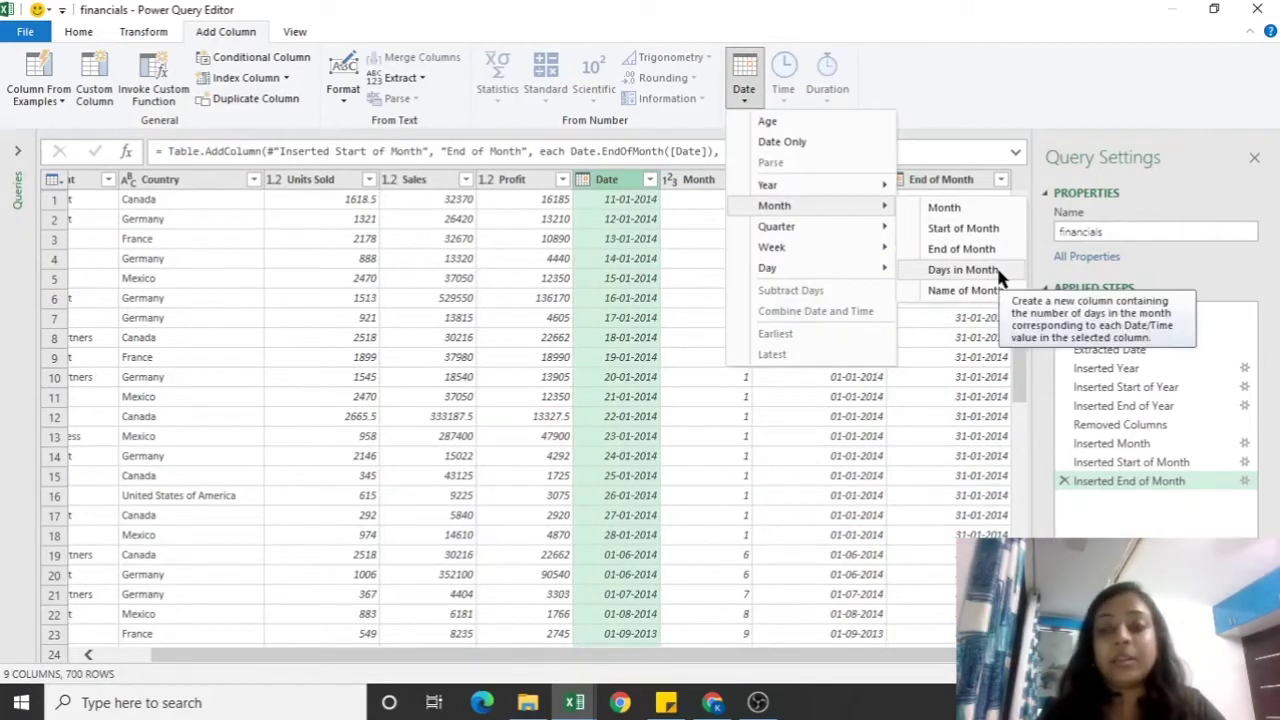
pyautogui.click(962, 270)
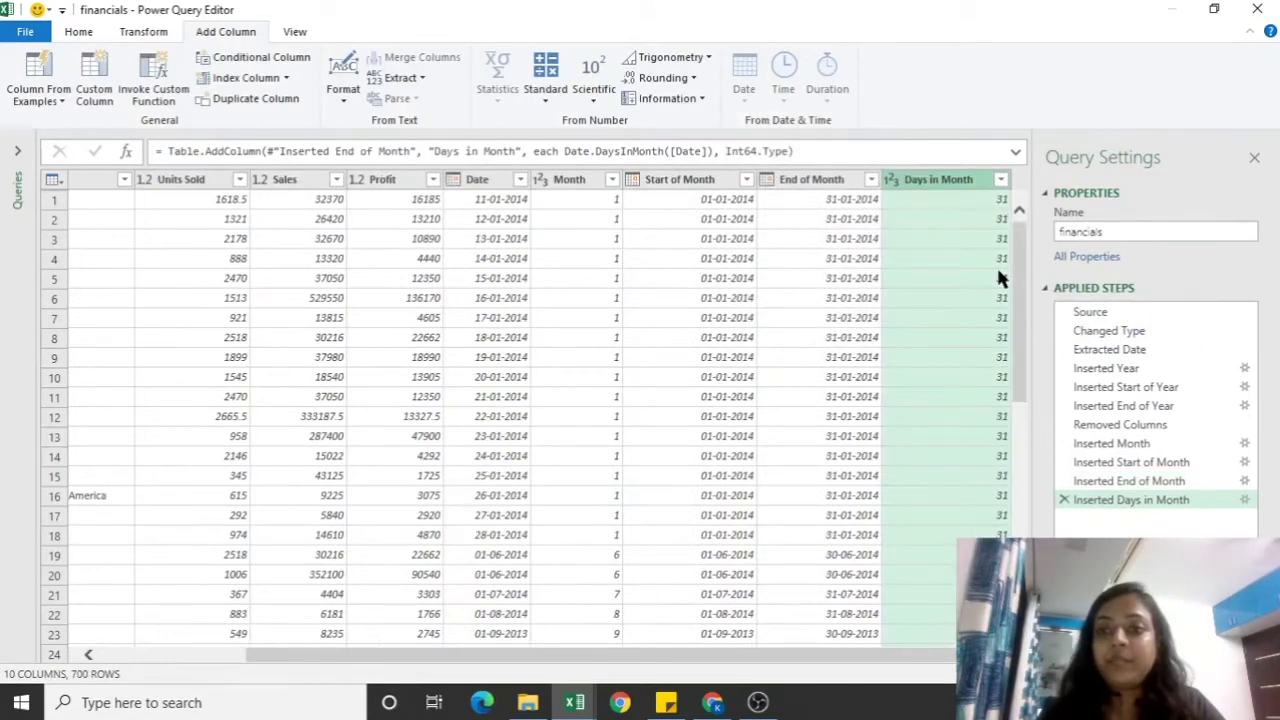
# Filter the Days in Month column to show only 28, and clear that filter again.
pyautogui.click(1000, 180)
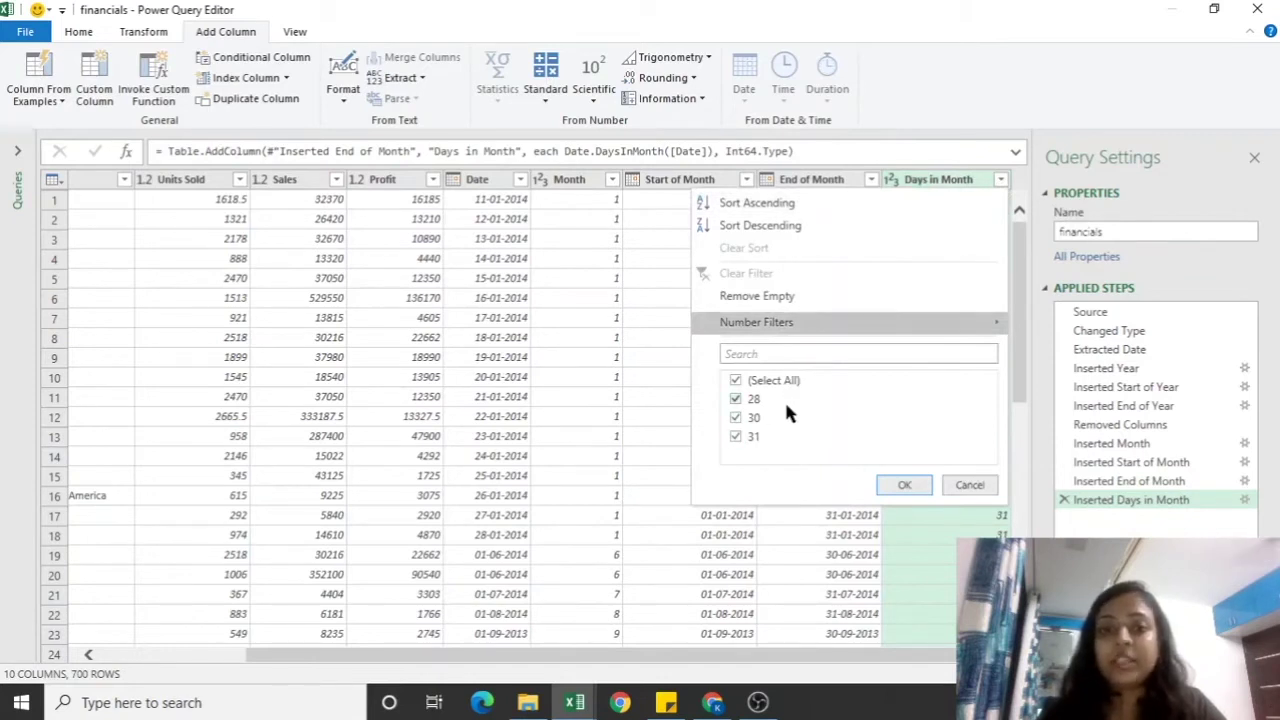
pyautogui.click(736, 416)
pyautogui.click(736, 436)
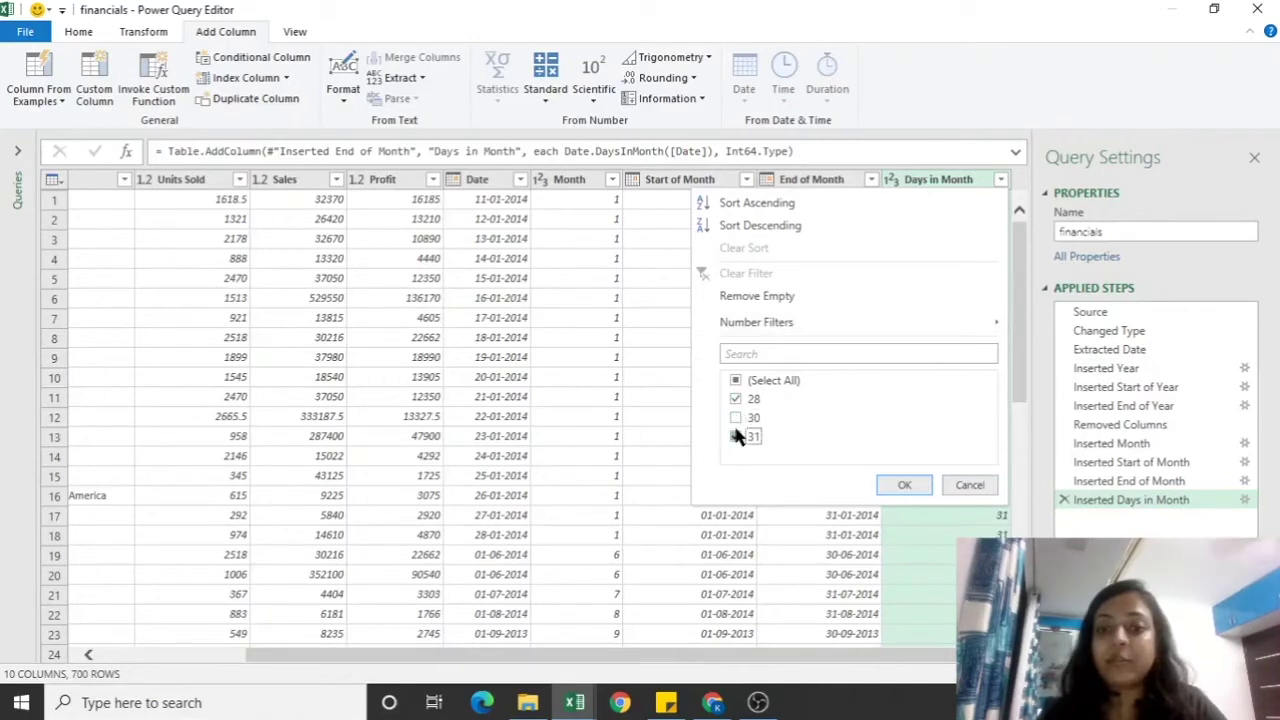
pyautogui.click(902, 485)
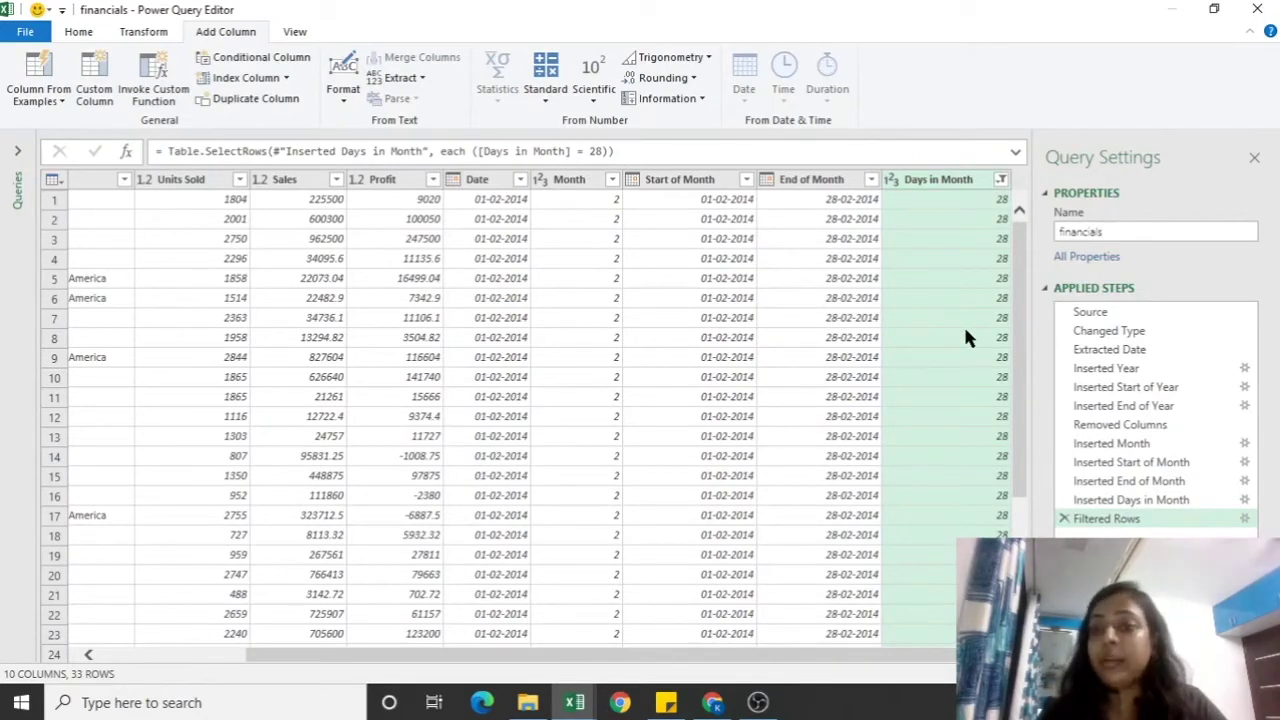
pyautogui.click(1003, 179)
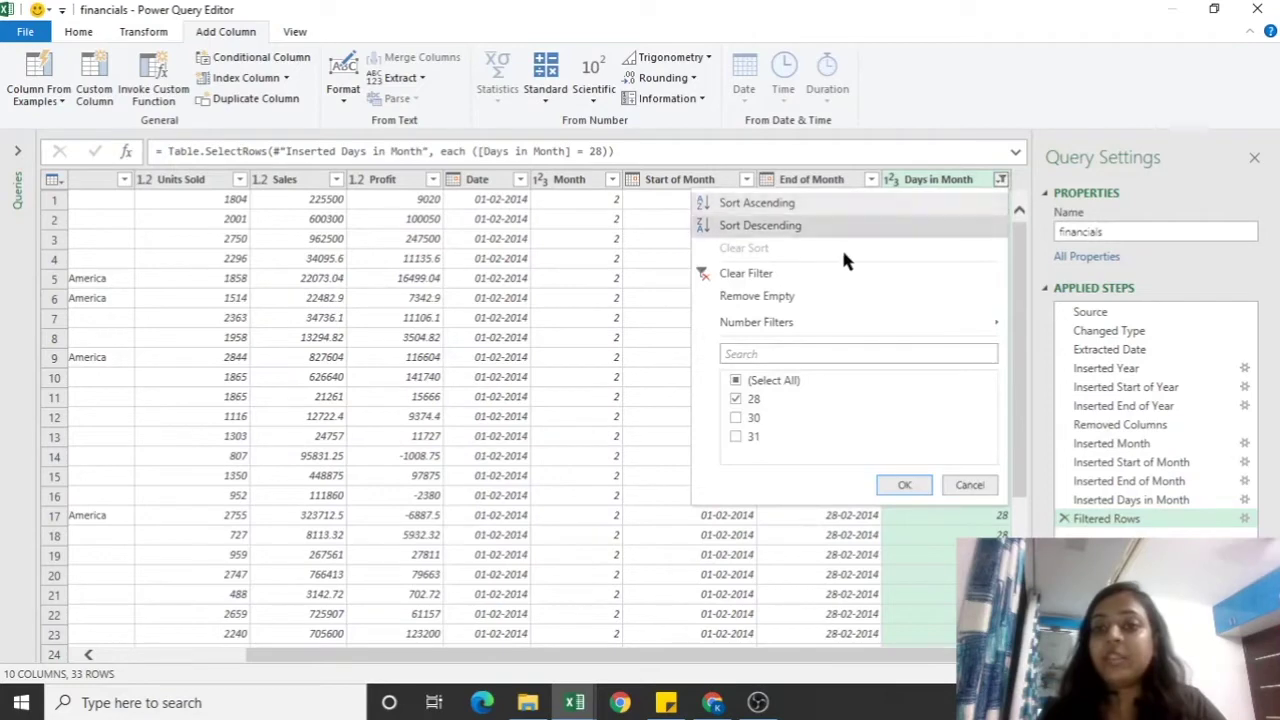
pyautogui.click(776, 268)
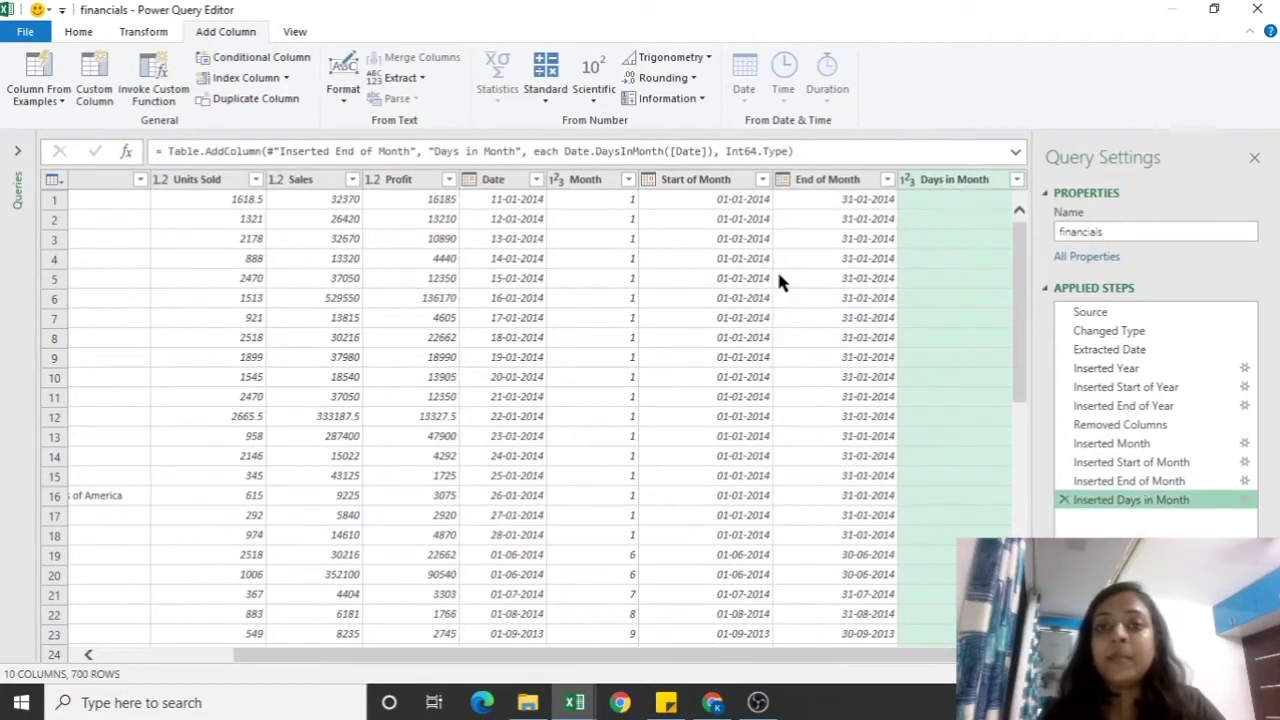
# Add a Month Name column derived from the Start of Month column, and review its distinct values without filtering.
pyautogui.click(697, 183)
pyautogui.click(744, 78)
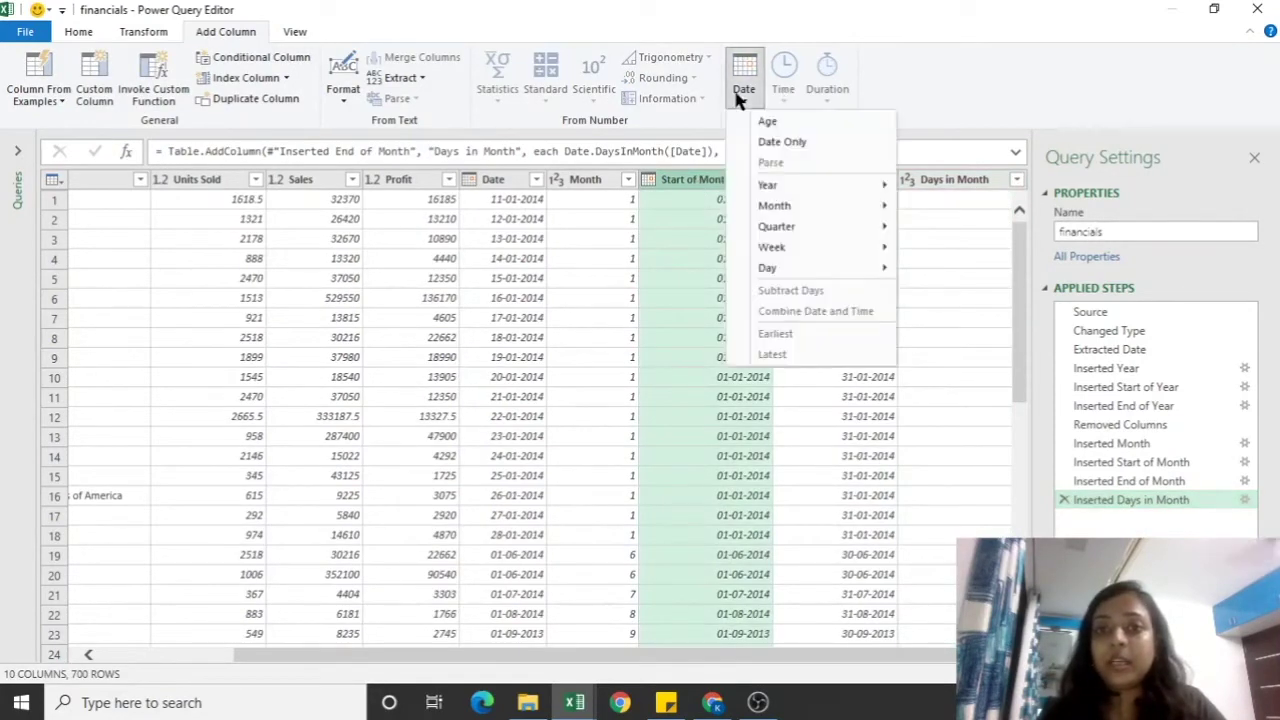
pyautogui.moveTo(778, 205)
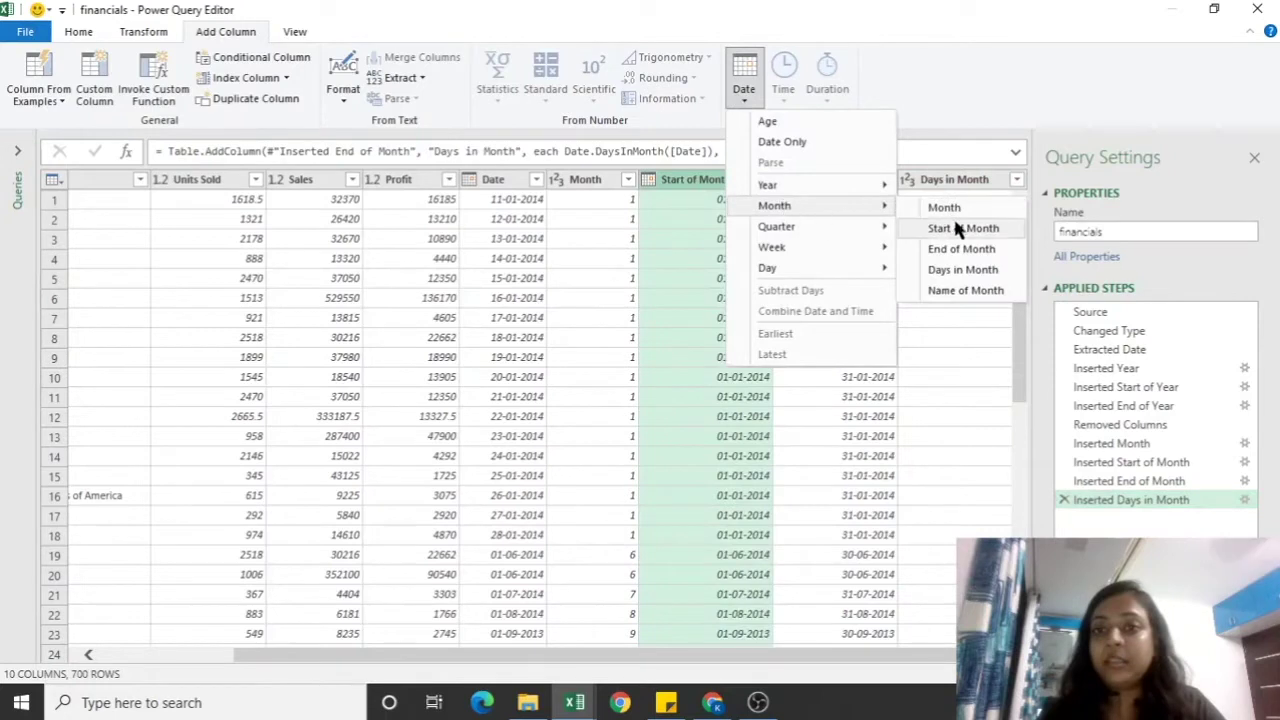
pyautogui.click(968, 290)
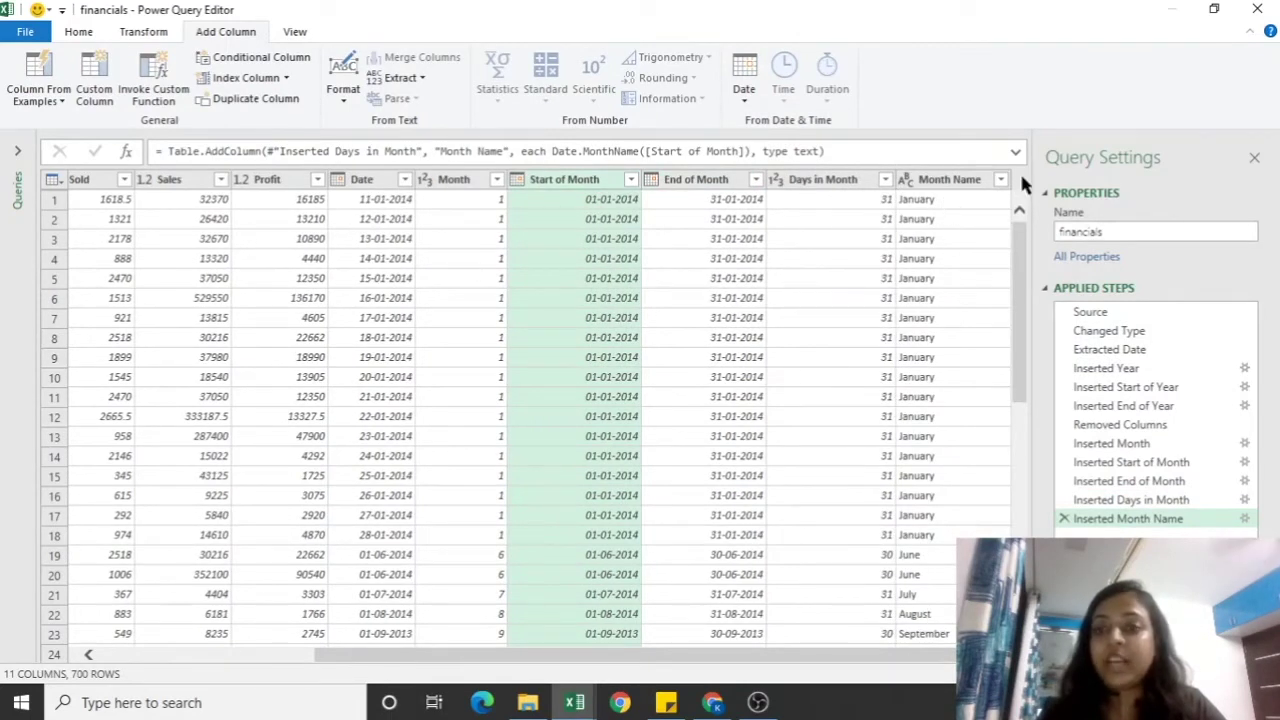
pyautogui.click(1000, 179)
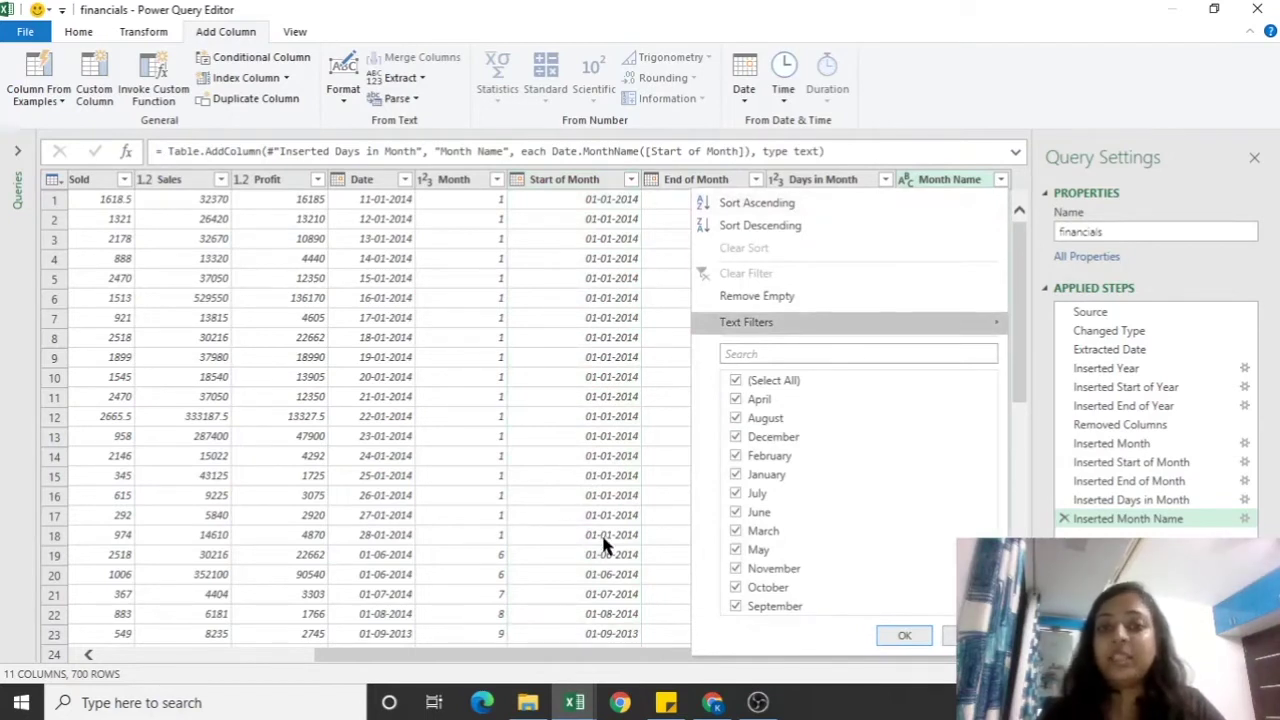
pyautogui.click(969, 636)
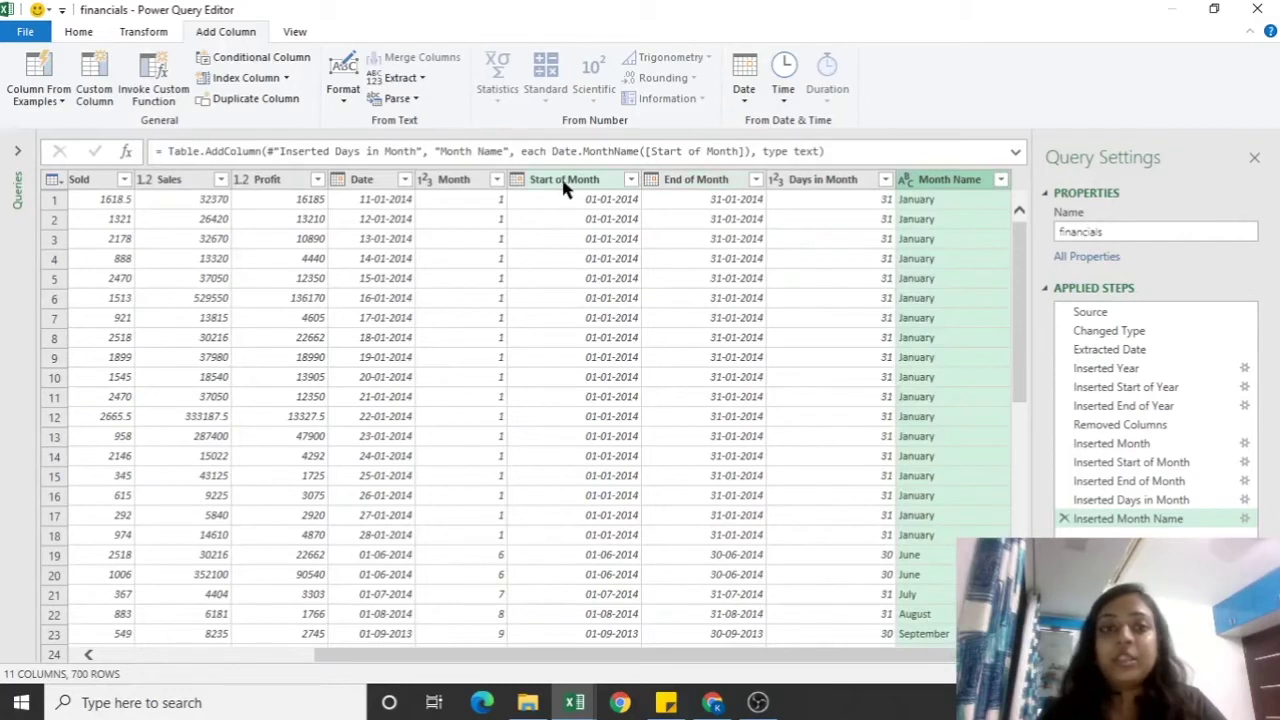
# Remove the Month, Start of Month, End of Month, Days in Month and Month Name columns.
pyautogui.click(470, 185)
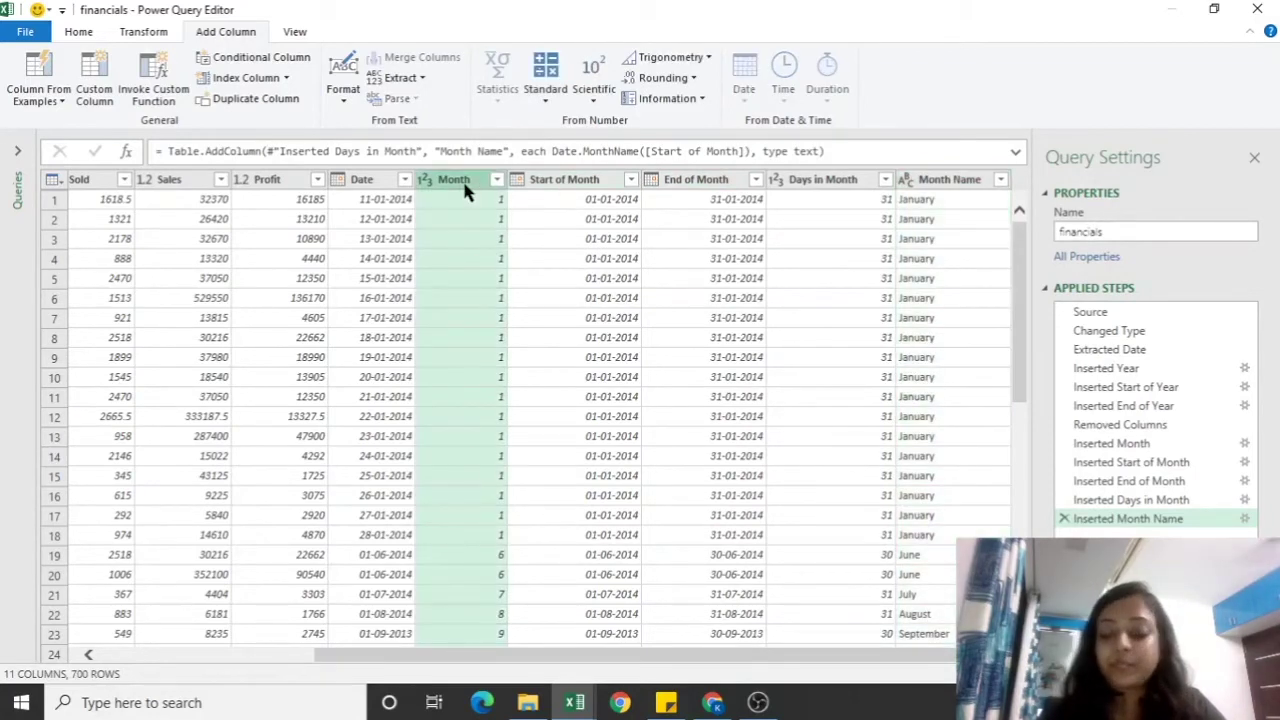
pyautogui.hotkey('shift', 'Right')
pyautogui.hotkey('shift', 'Right')
pyautogui.hotkey('shift', 'Right')
pyautogui.hotkey('shift', 'Right')
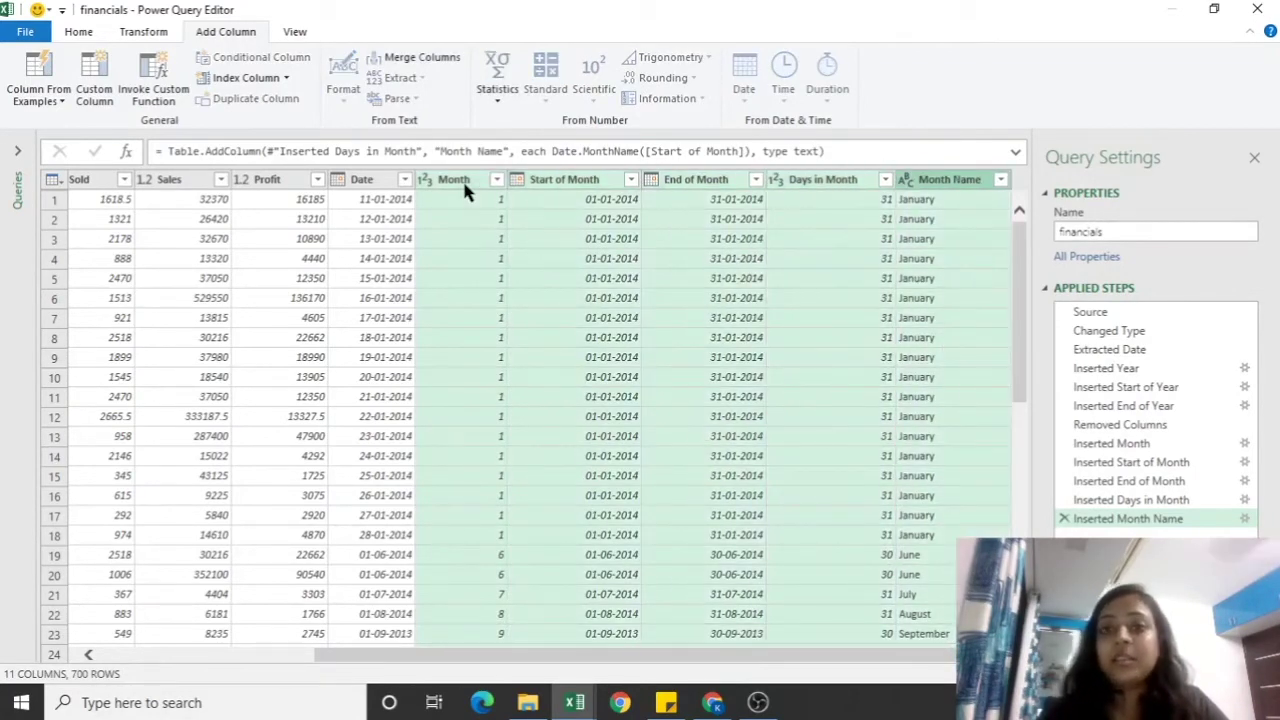
pyautogui.rightClick(694, 190)
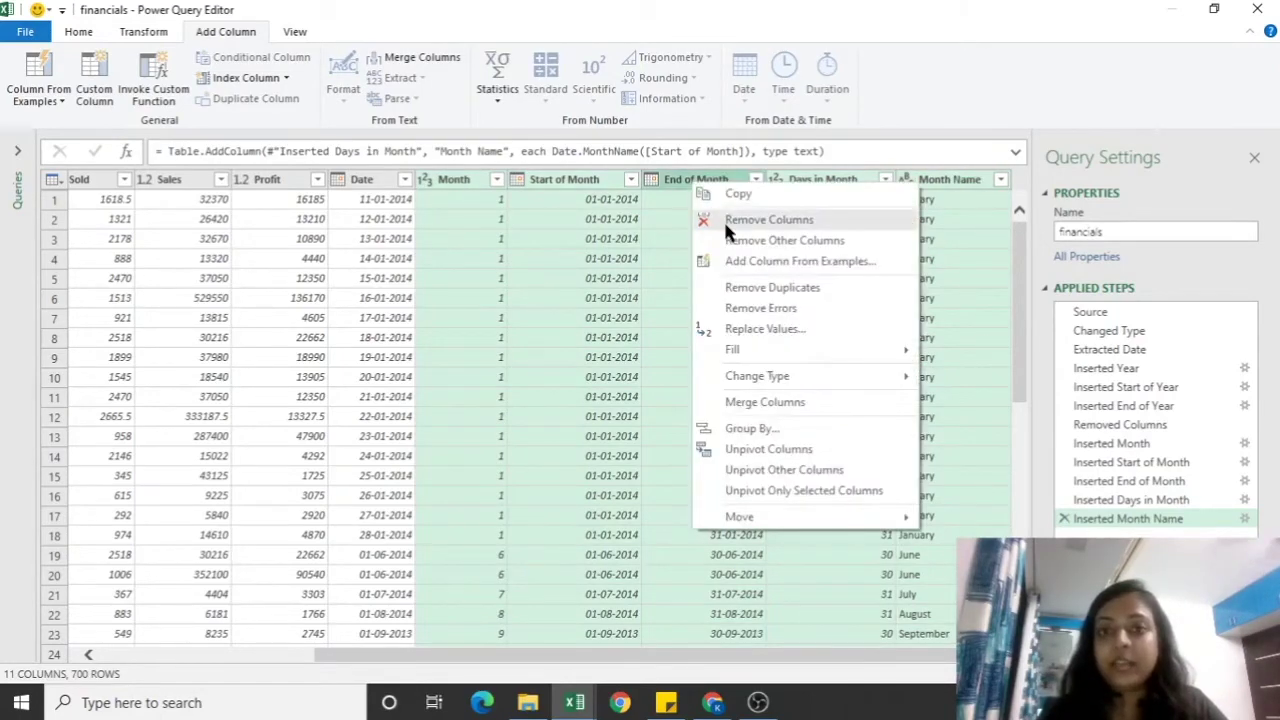
pyautogui.click(727, 221)
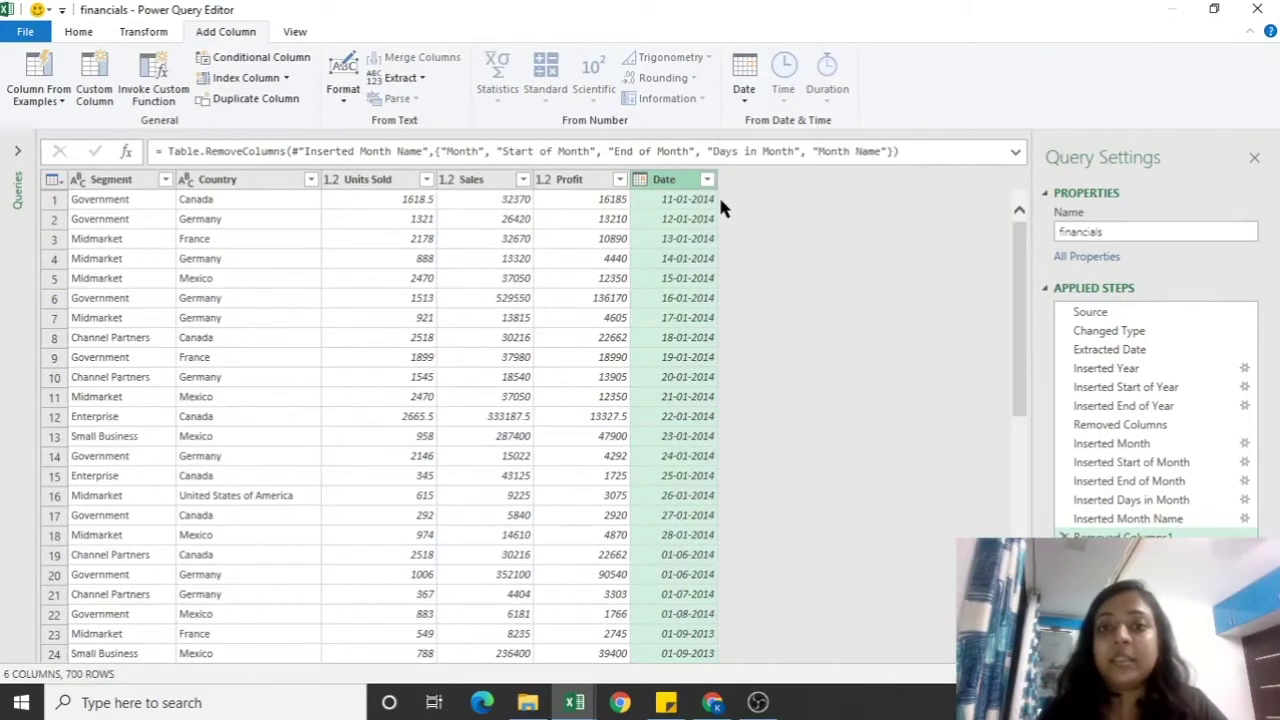
# Add a Quarter of Year column derived from the Date column.
pyautogui.click(743, 90)
pyautogui.moveTo(780, 229)
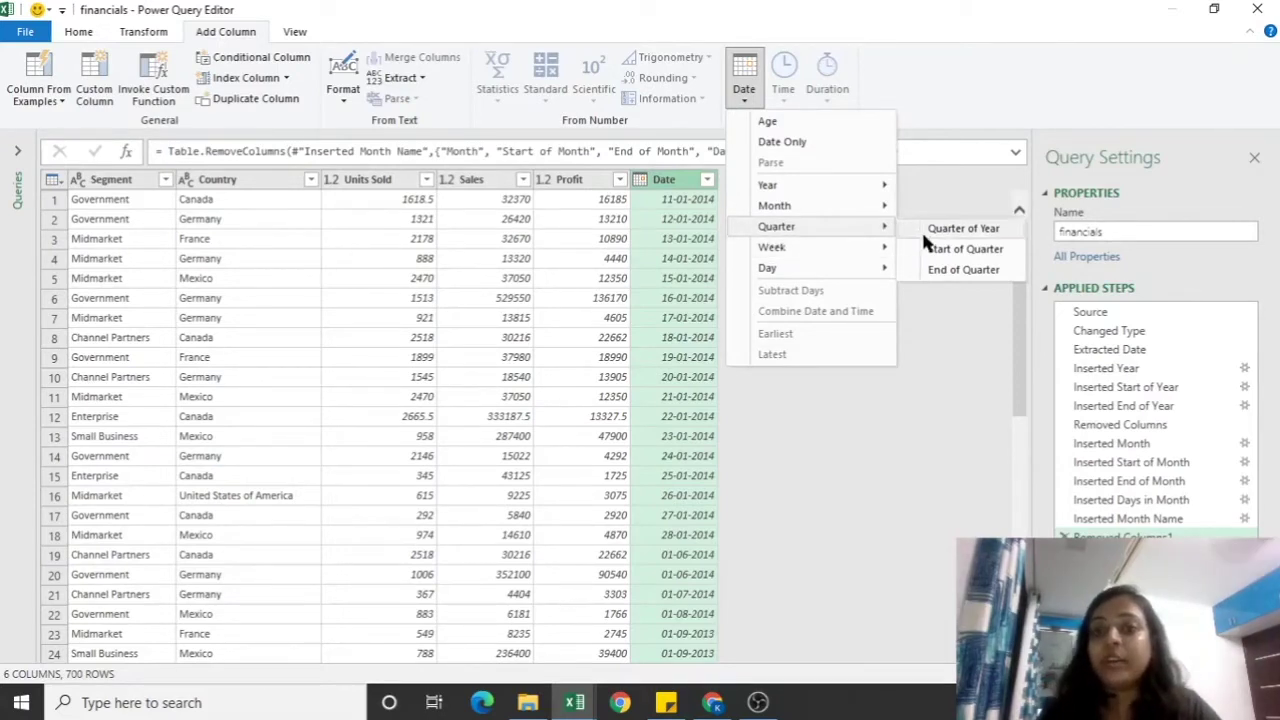
pyautogui.click(948, 229)
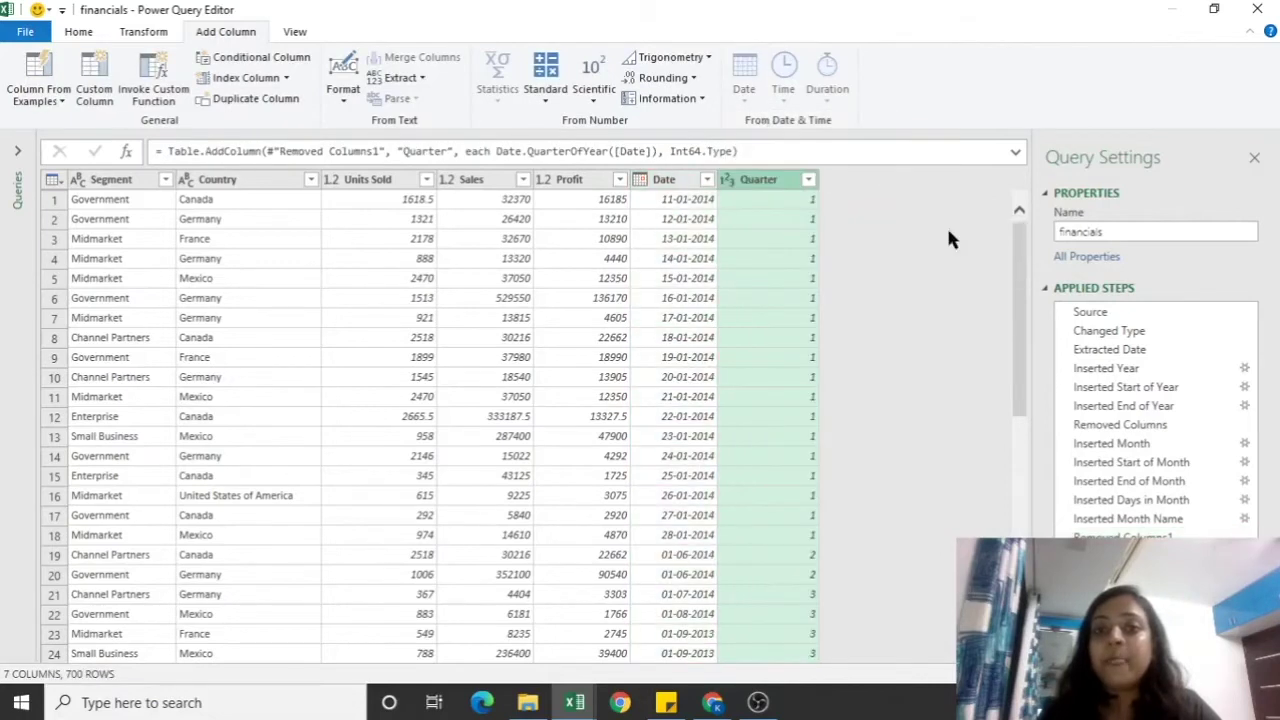
# Filter the Quarter column to show only quarter 4, and check the matching dates.
pyautogui.click(809, 180)
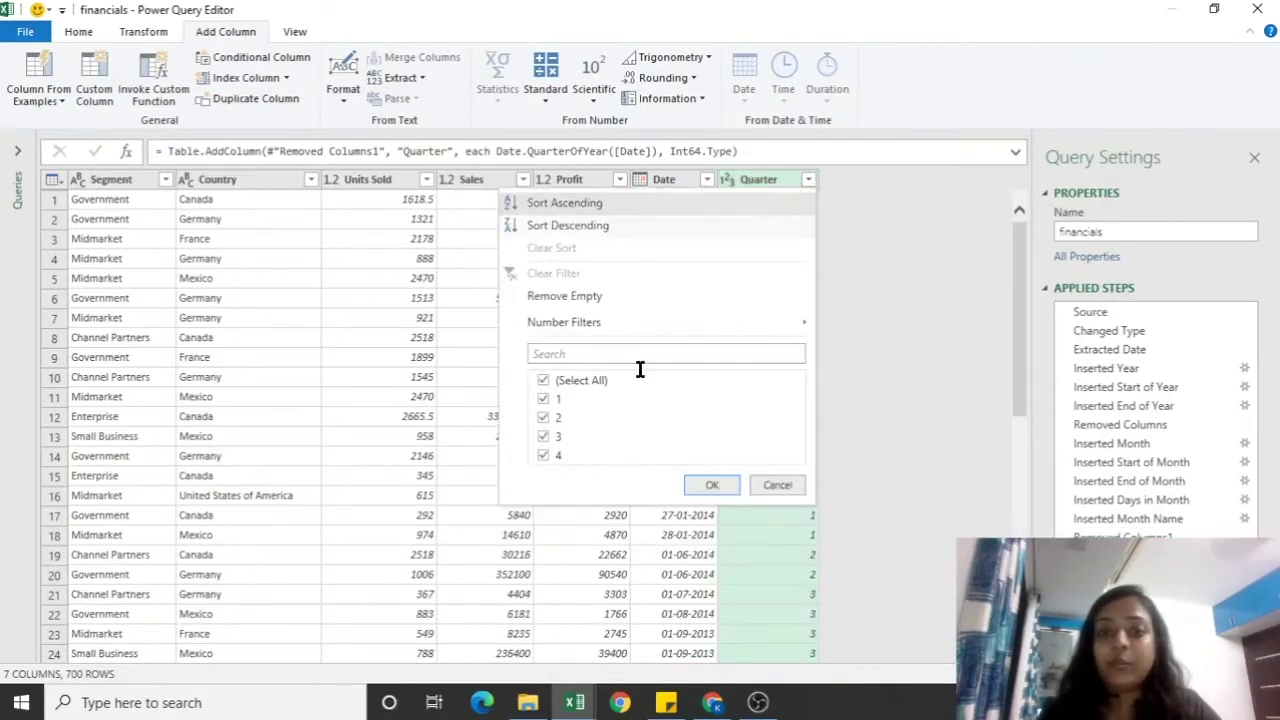
pyautogui.click(541, 382)
pyautogui.click(543, 455)
pyautogui.click(711, 485)
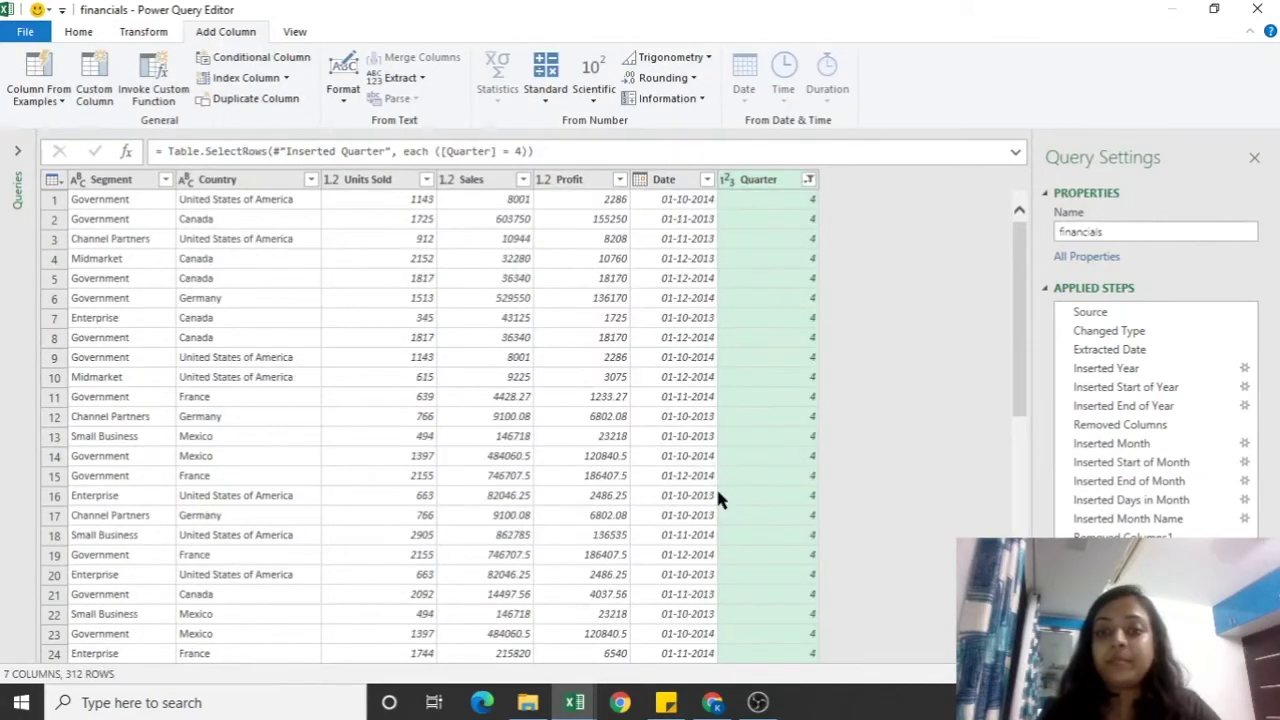
pyautogui.scroll(-1, 715, 485)
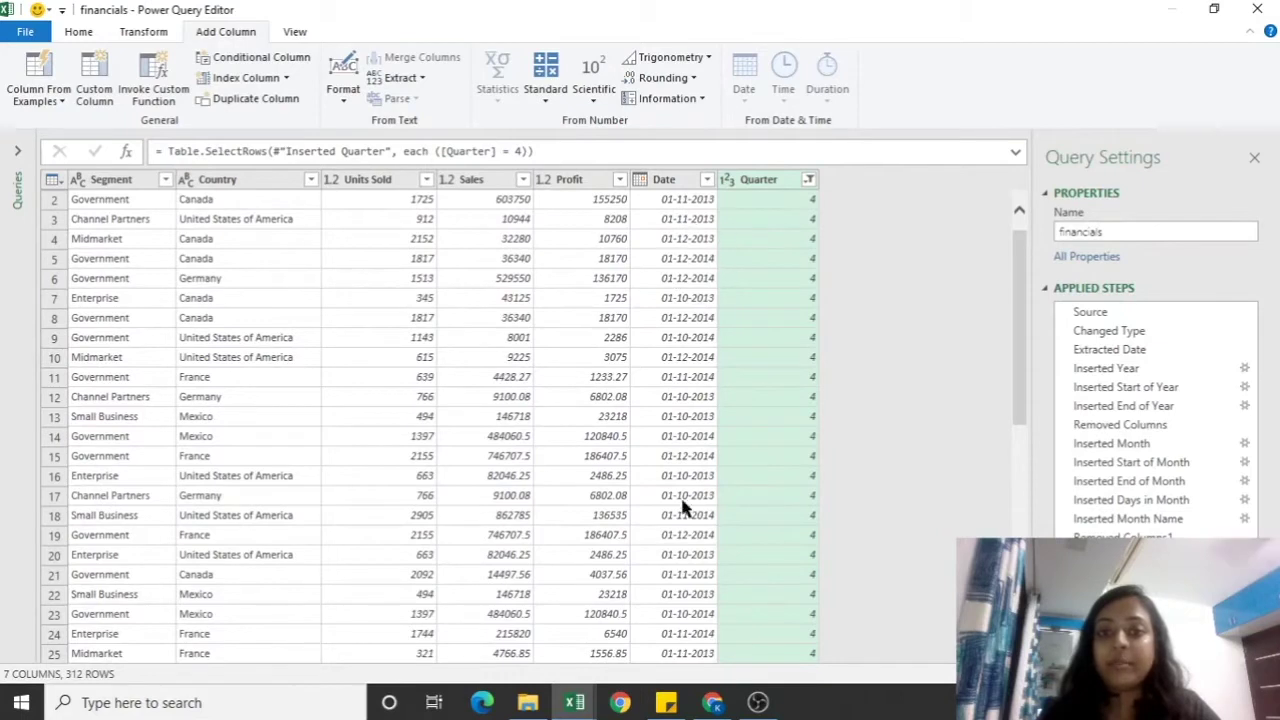
# Include all quarters in the Quarter column's filter again.
pyautogui.click(809, 181)
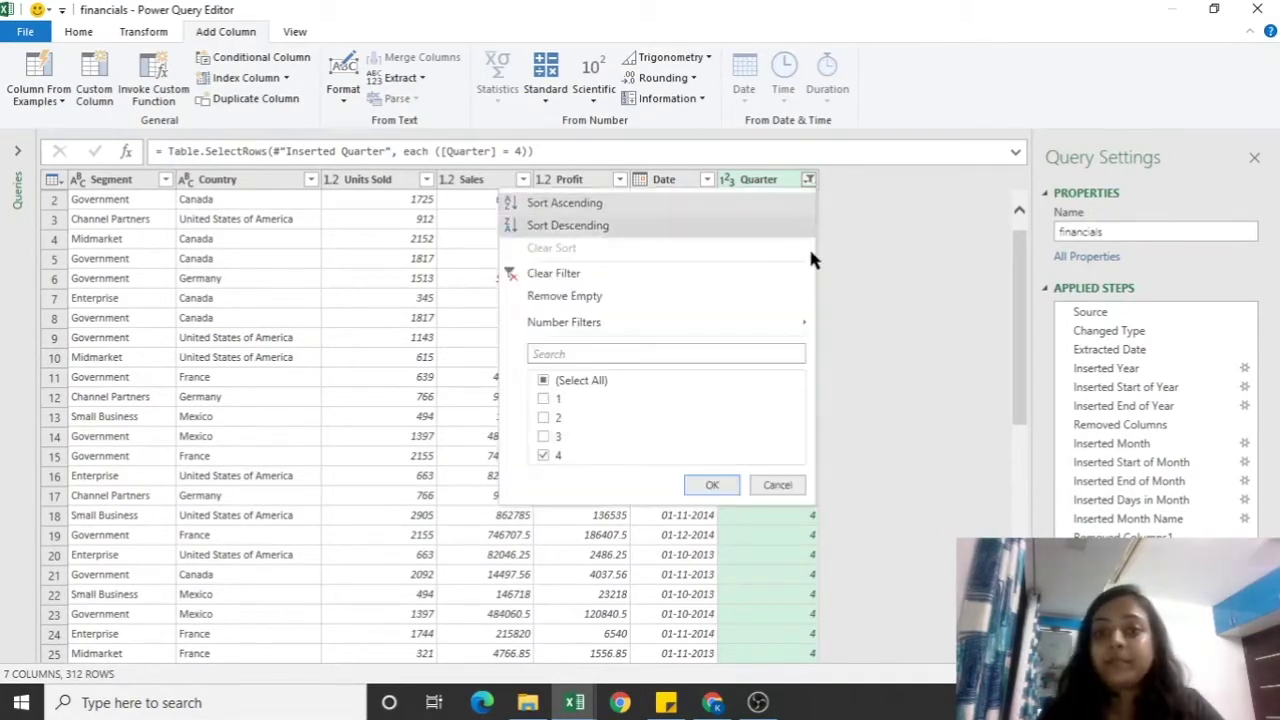
pyautogui.click(572, 383)
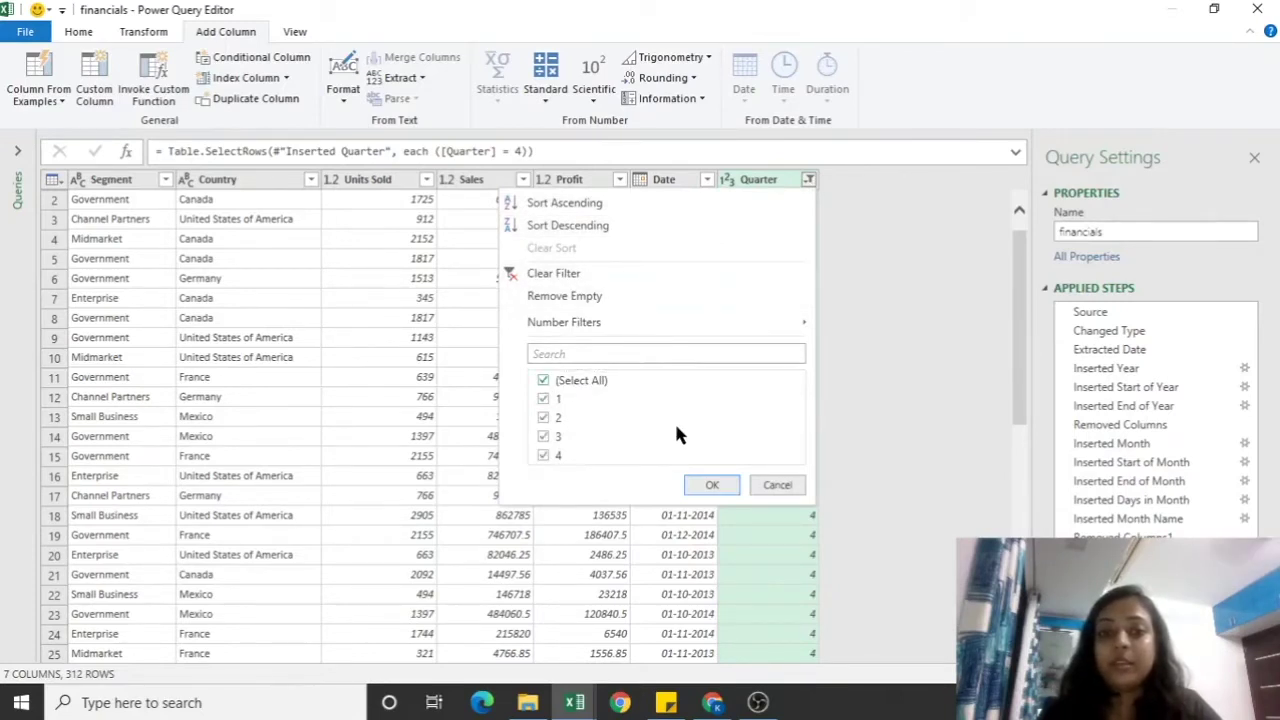
pyautogui.click(711, 484)
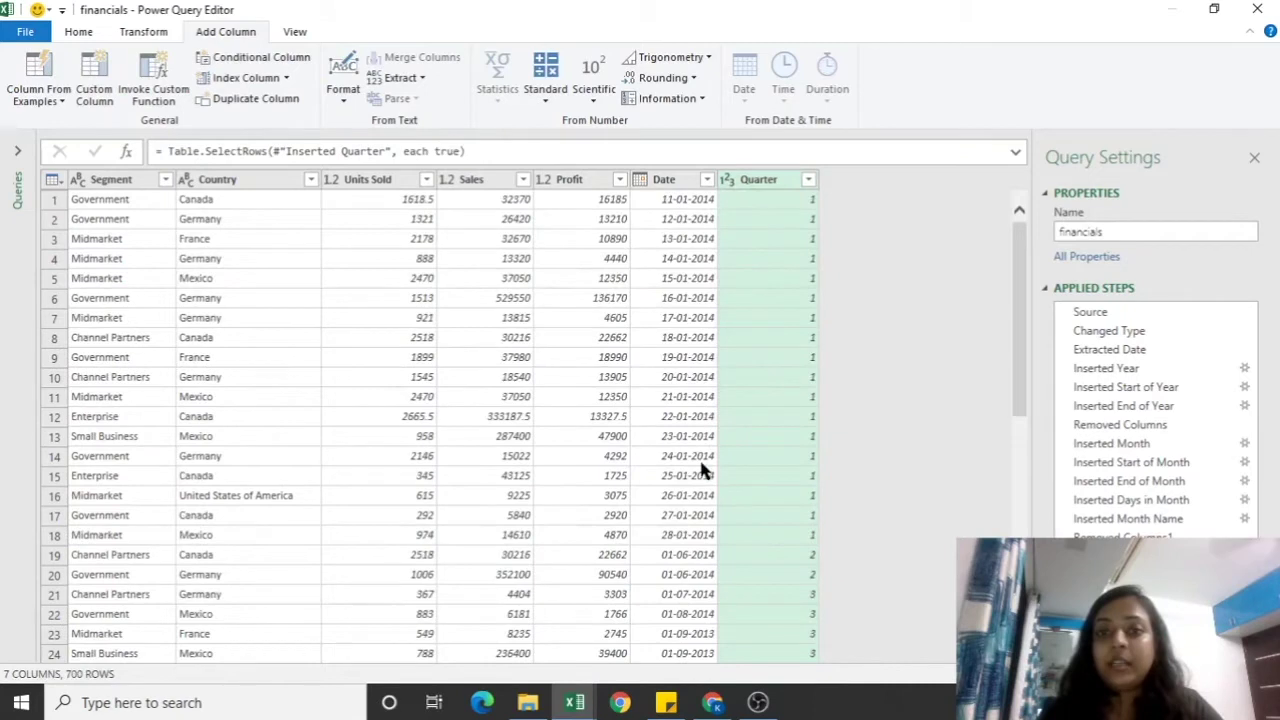
# Add a Start of Quarter column derived from the Date column.
pyautogui.click(679, 172)
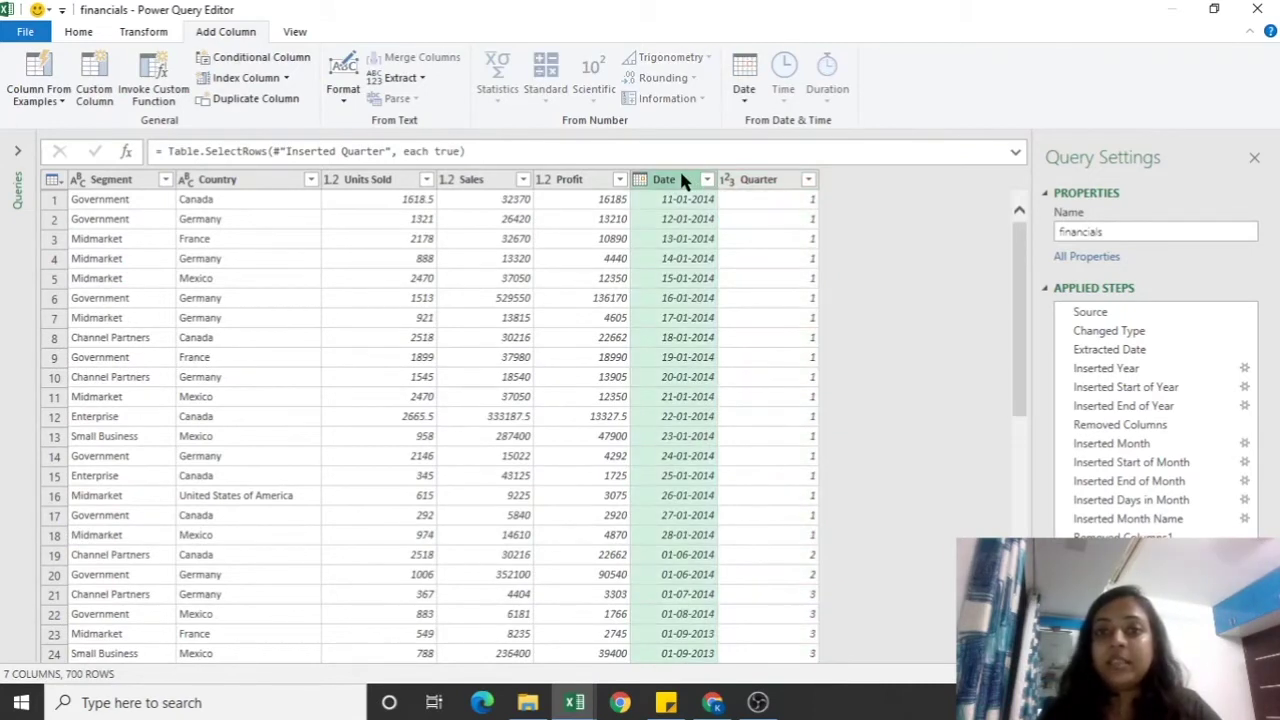
pyautogui.click(743, 88)
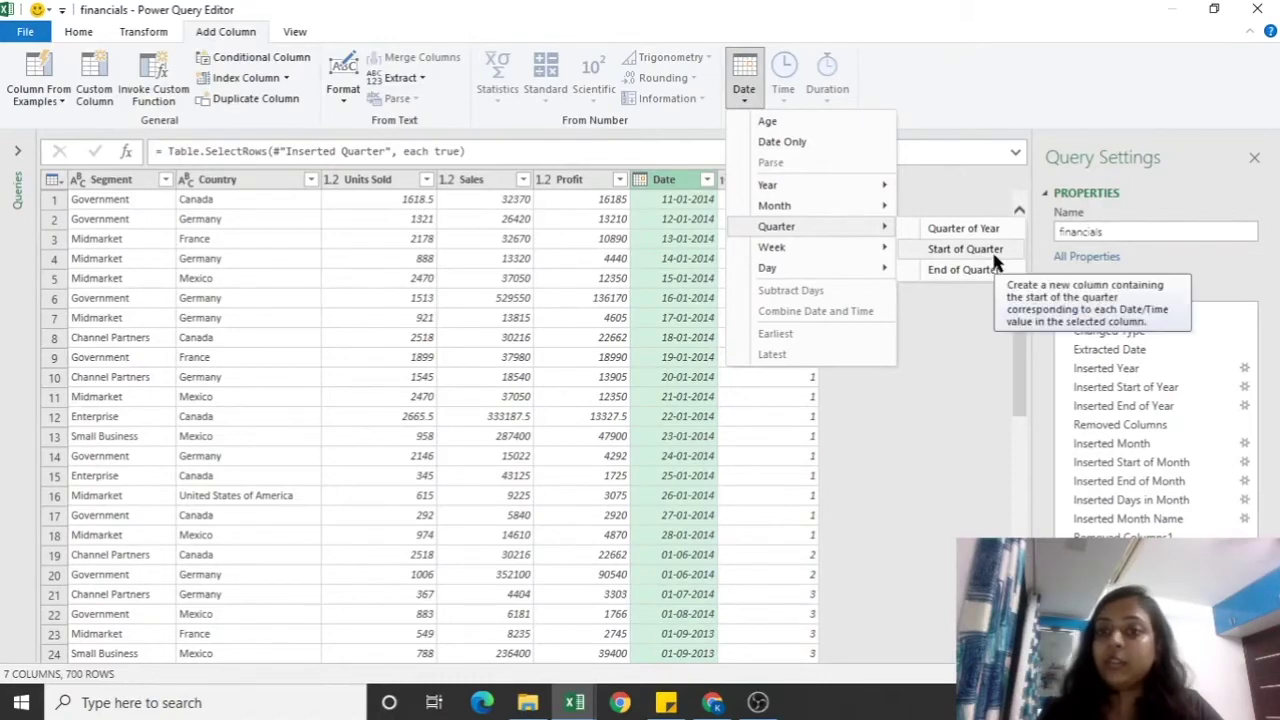
pyautogui.click(992, 254)
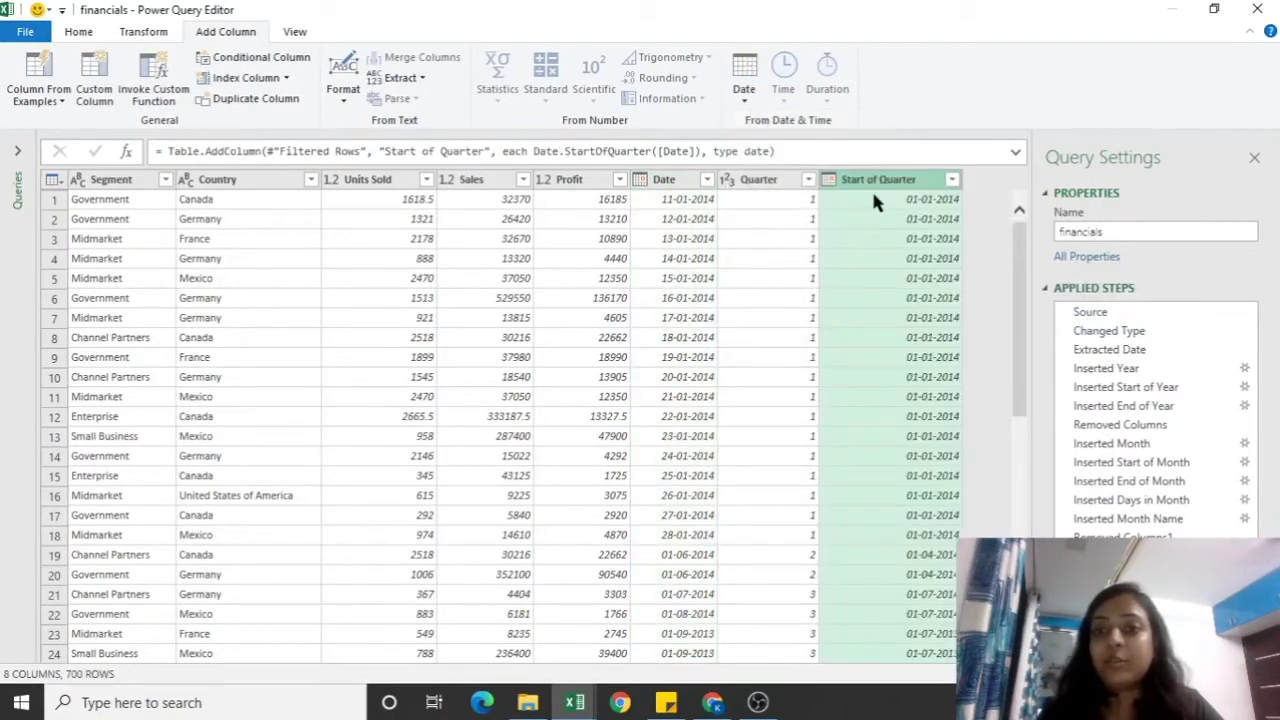
# Filter the Quarter column to show only quarter 1, and inspect the Date value in row 21.
pyautogui.click(808, 180)
pyautogui.click(543, 417)
pyautogui.click(543, 436)
pyautogui.click(543, 455)
pyautogui.click(711, 486)
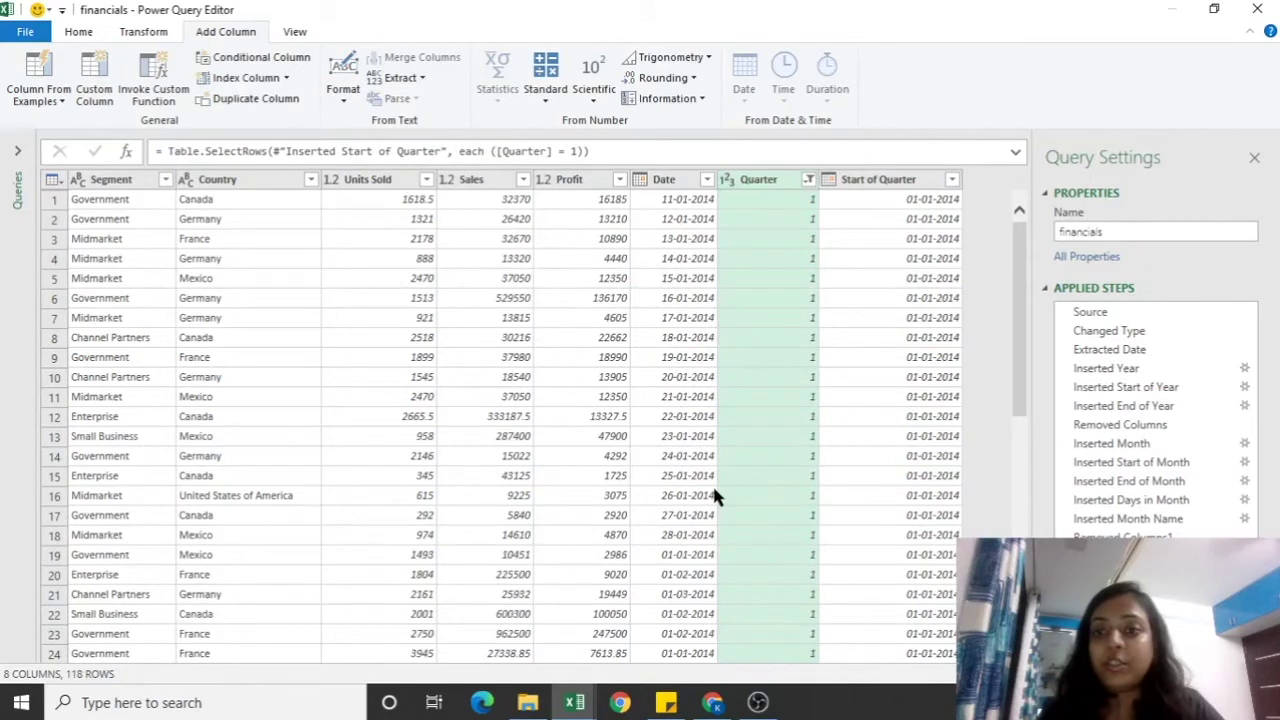
pyautogui.click(672, 594)
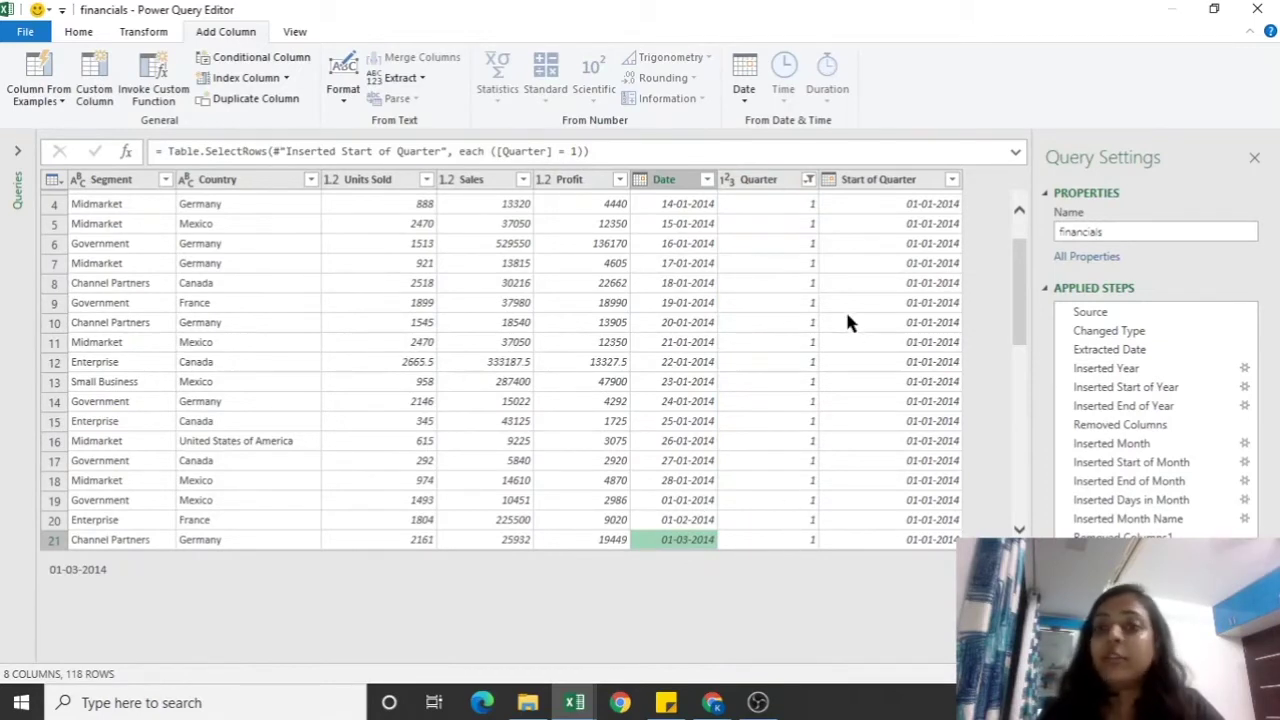
# Include all quarters in the Quarter column's filter again.
pyautogui.click(809, 179)
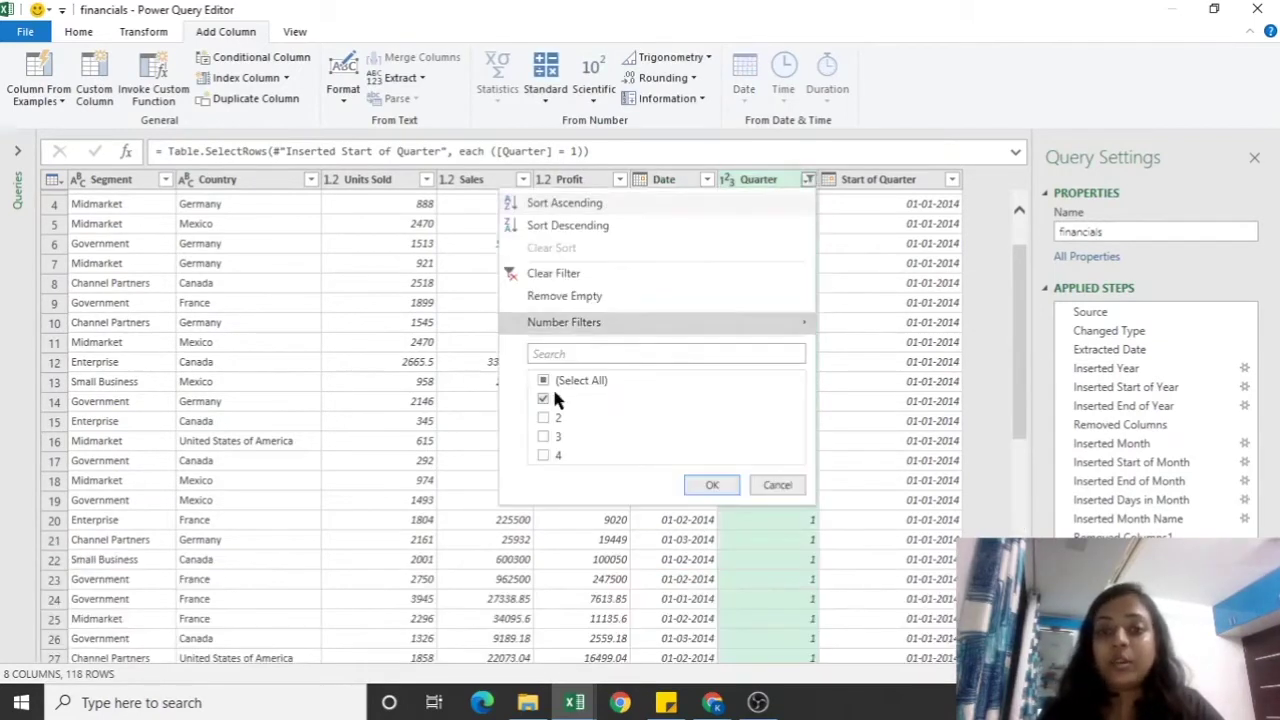
pyautogui.click(543, 381)
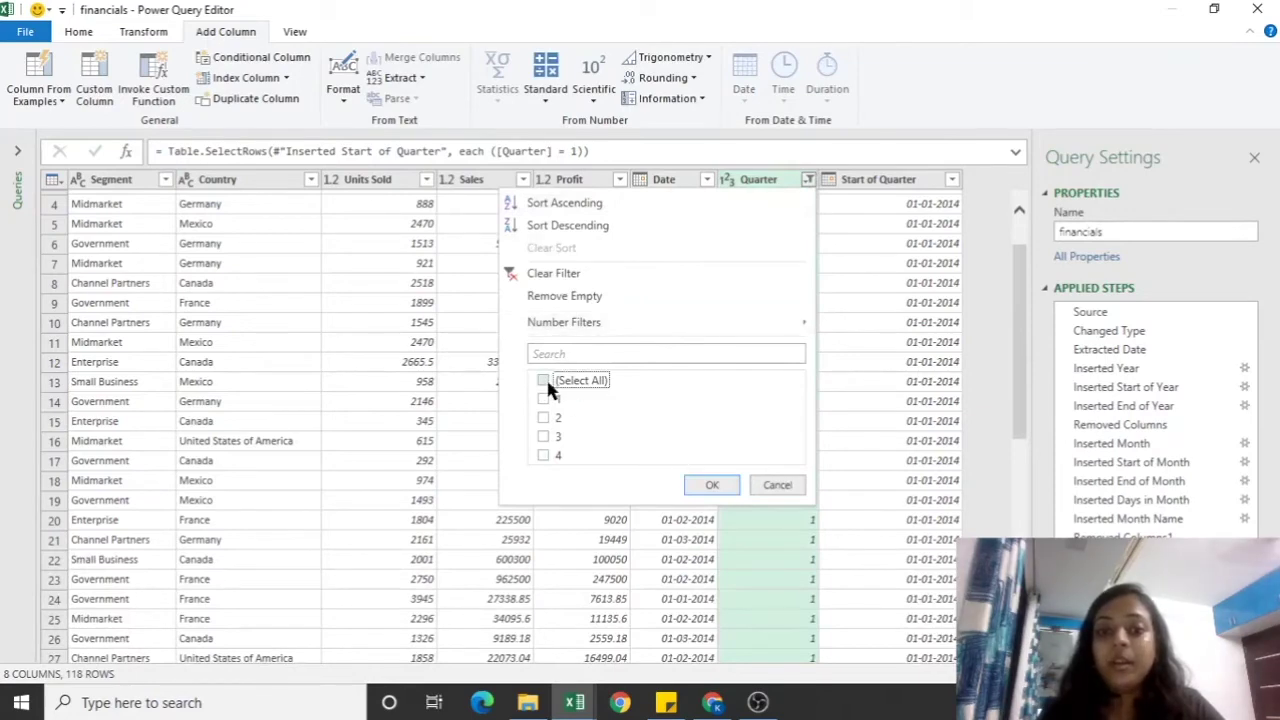
pyautogui.click(544, 381)
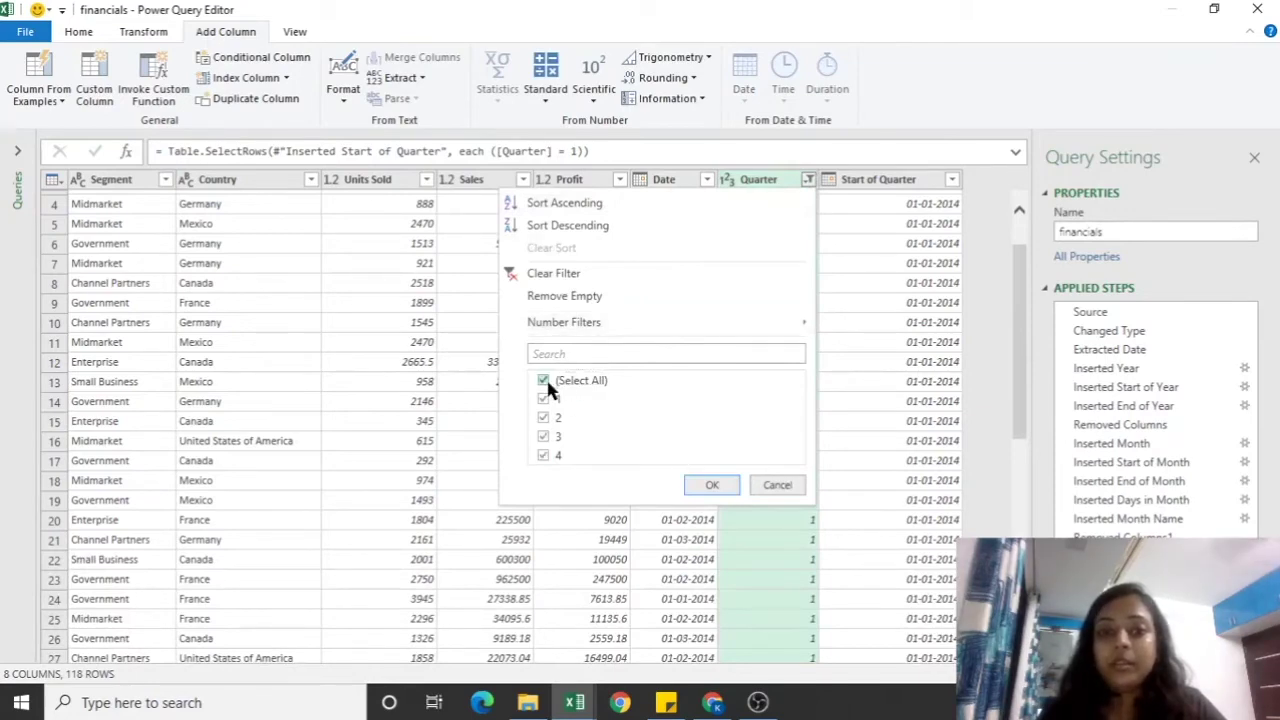
pyautogui.click(711, 485)
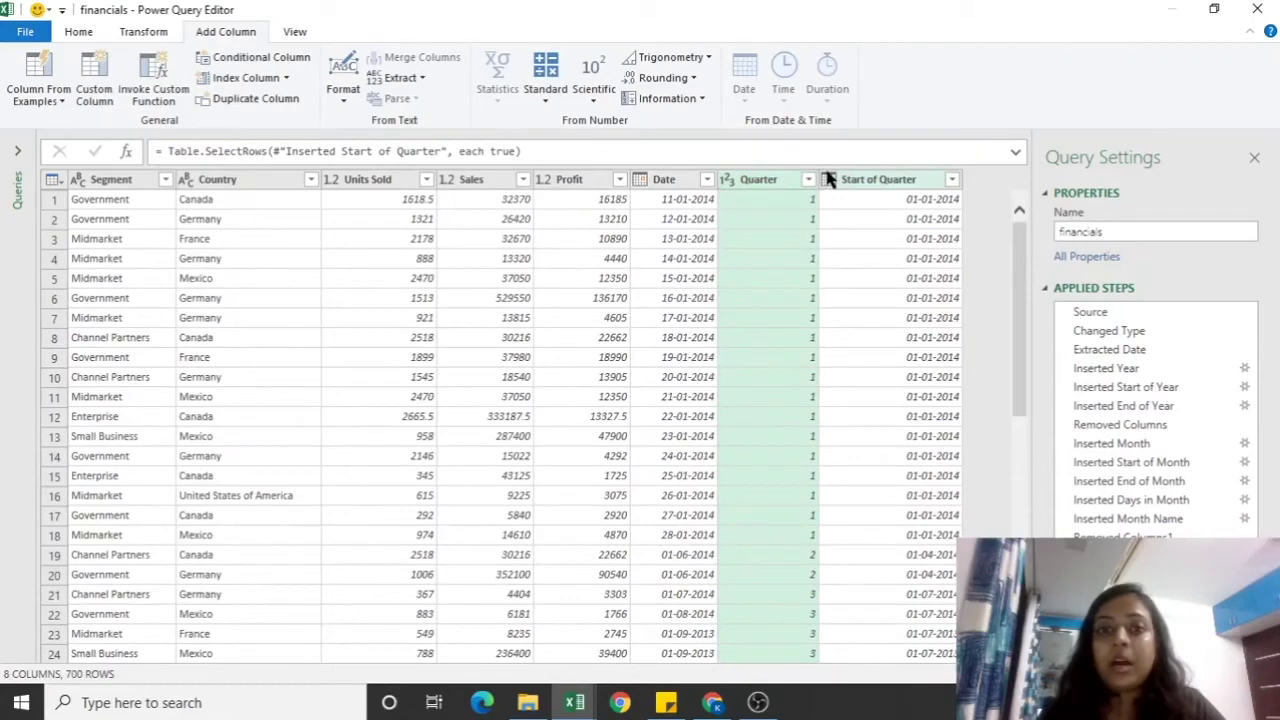
# Add an End of Quarter column derived from the Date column, and review its distinct dates with all values kept in the filter.
pyautogui.click(665, 179)
pyautogui.click(745, 72)
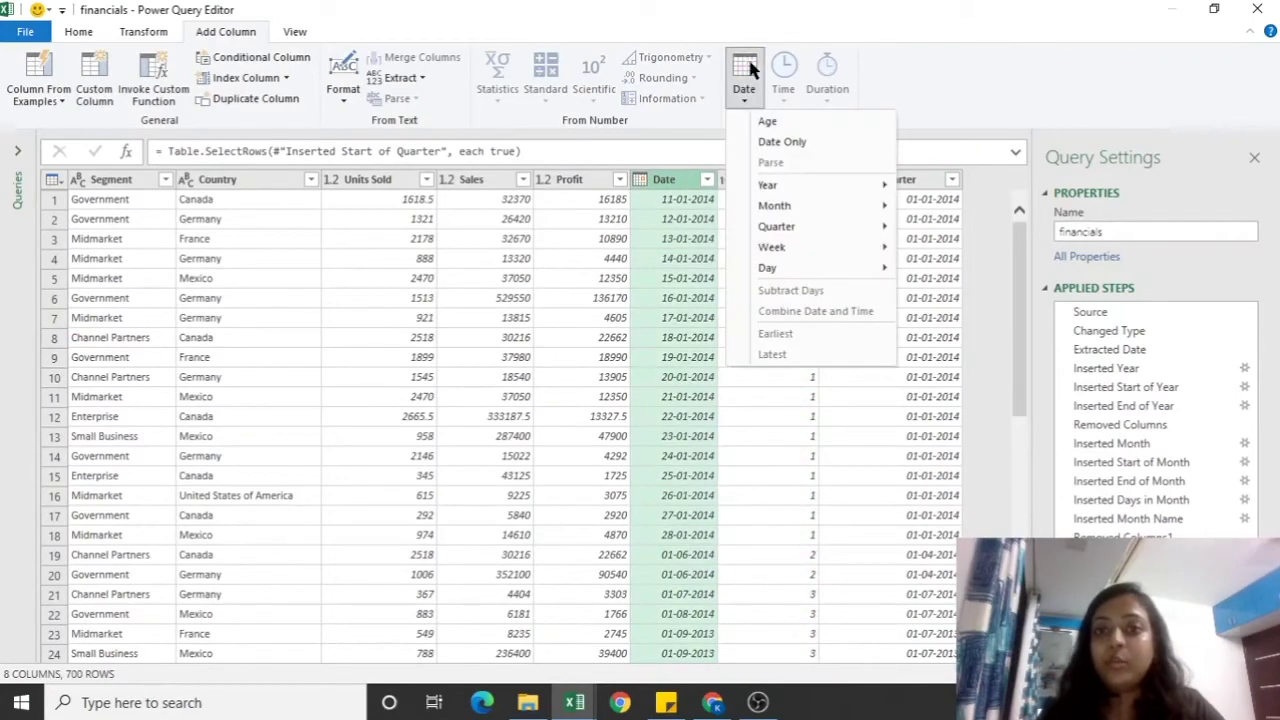
pyautogui.moveTo(792, 224)
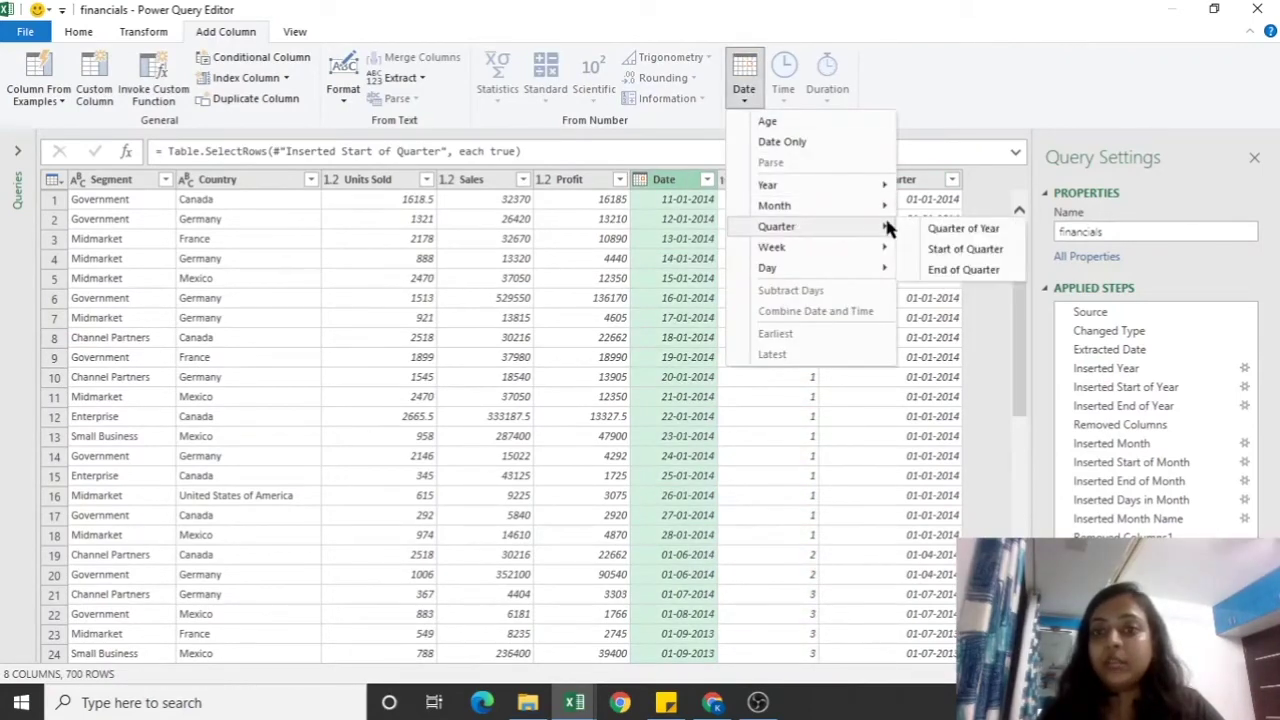
pyautogui.click(957, 269)
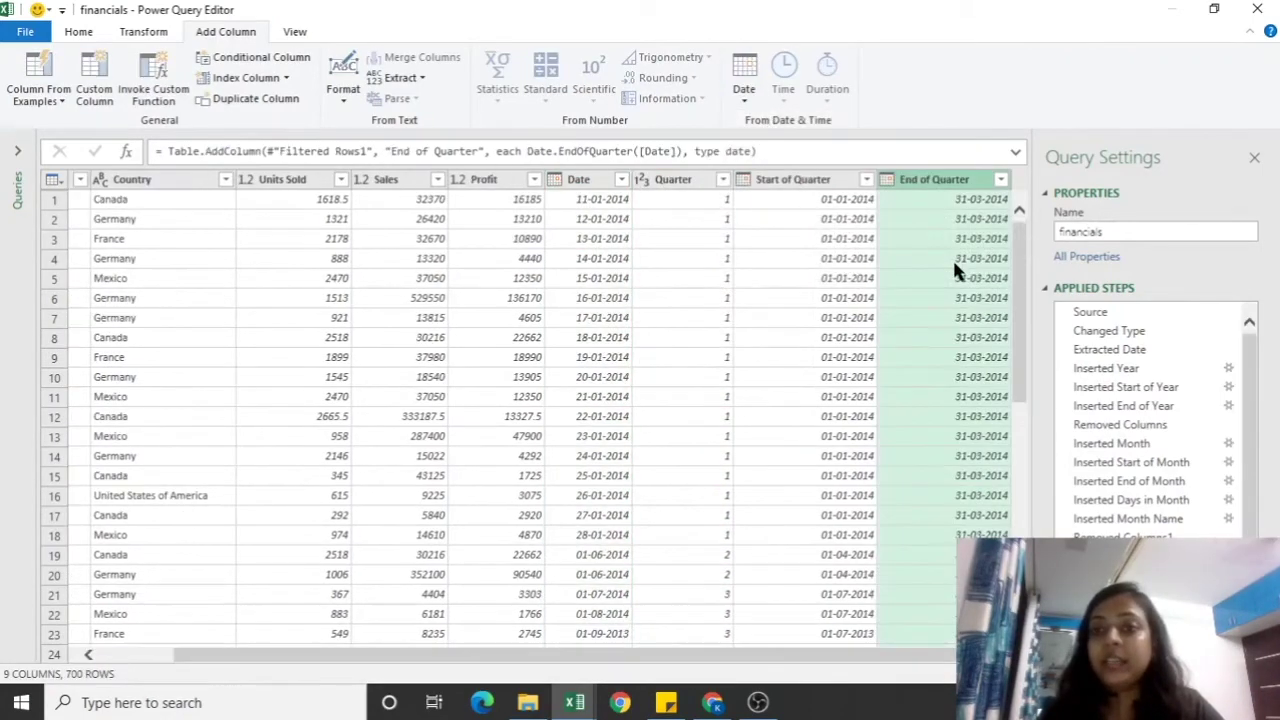
pyautogui.click(1000, 180)
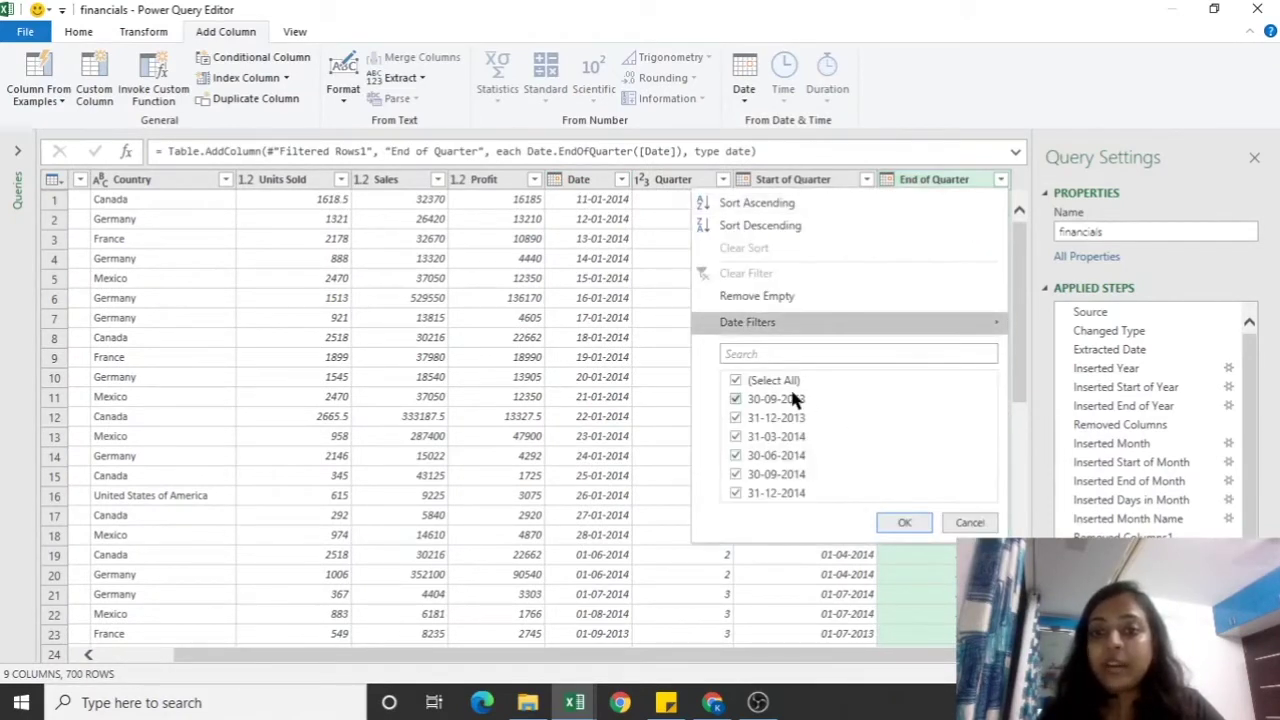
pyautogui.click(912, 522)
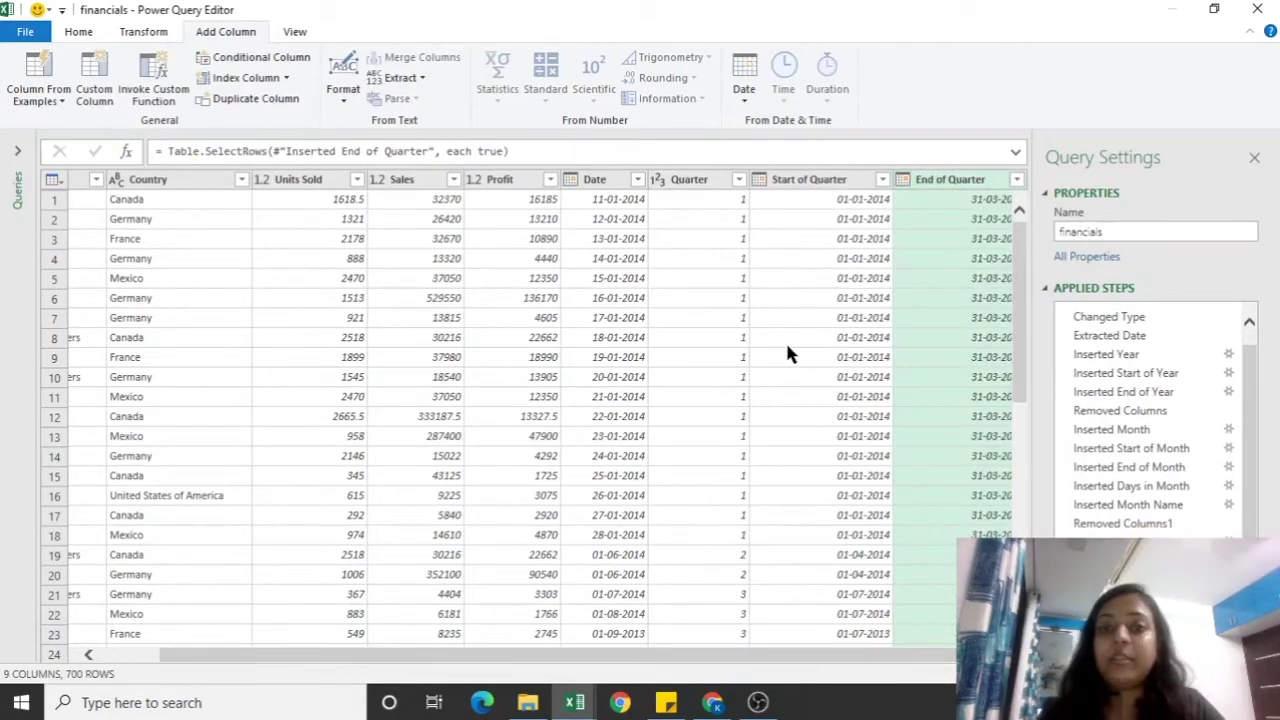
# Remove the Quarter, Start of Quarter and End of Quarter columns from the table.
pyautogui.click(683, 180)
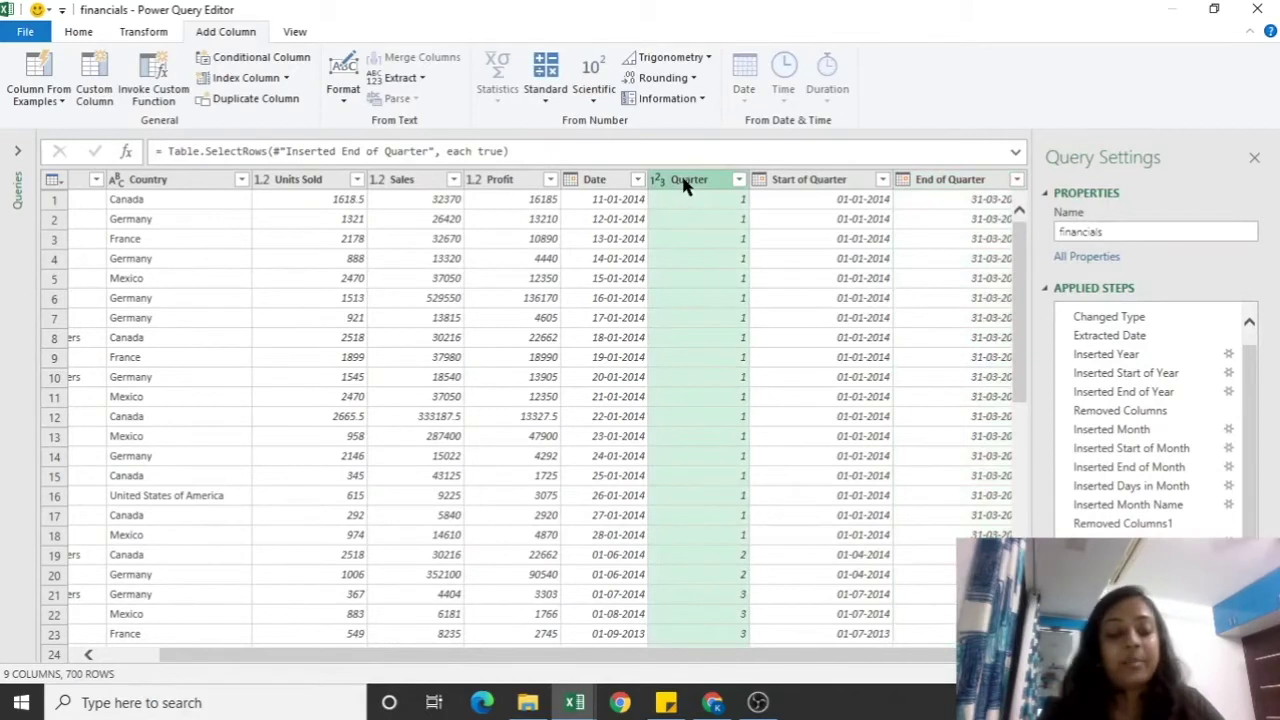
pyautogui.hotkey('shift', 'Right')
pyautogui.hotkey('shift', 'Right')
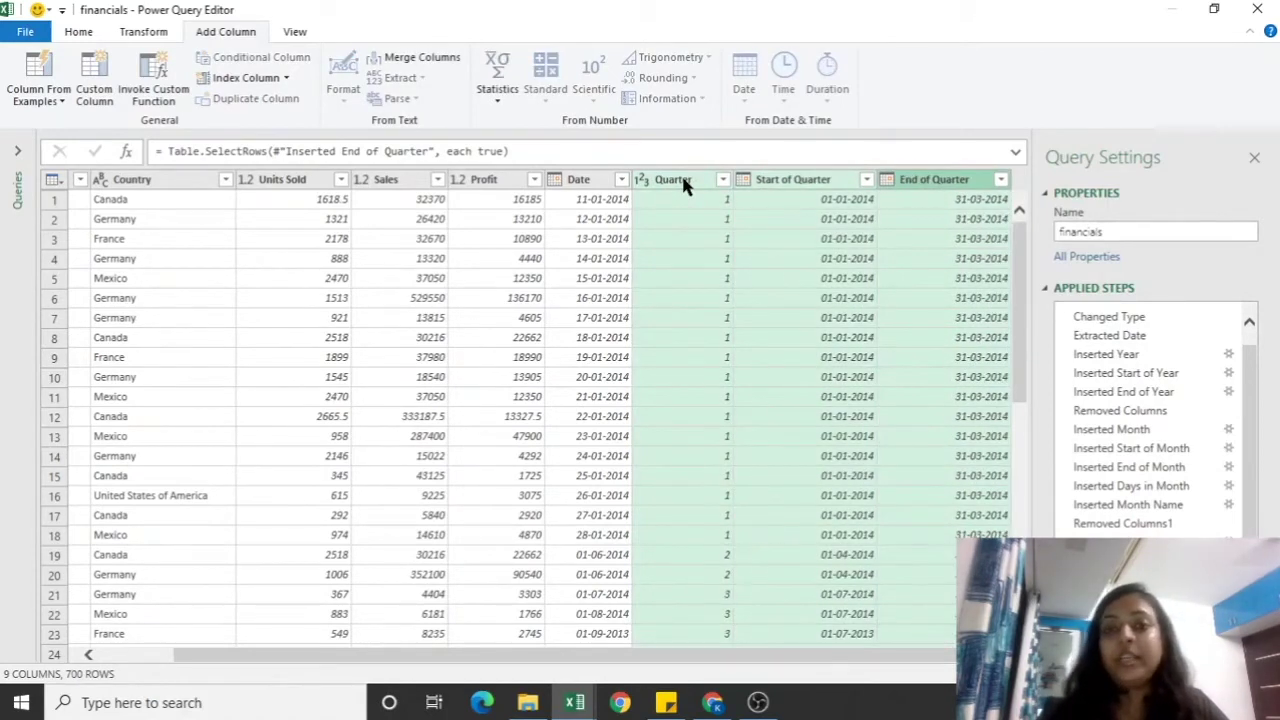
pyautogui.rightClick(684, 185)
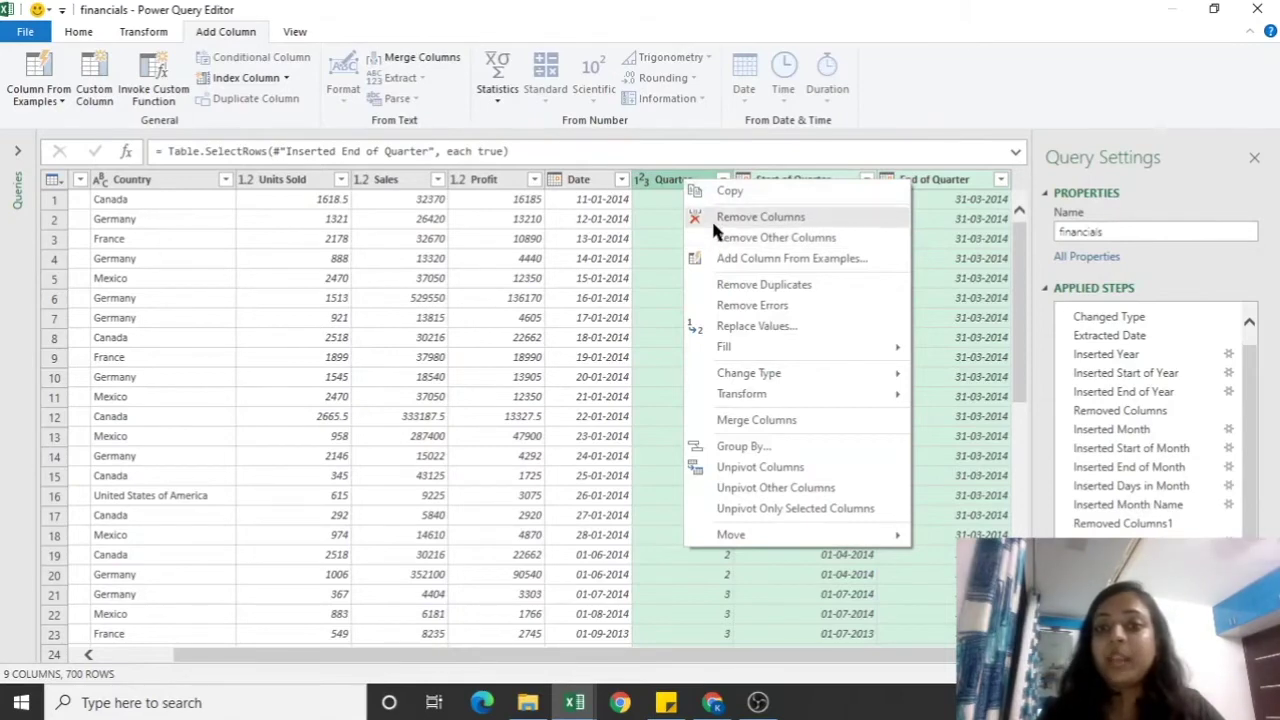
pyautogui.click(711, 218)
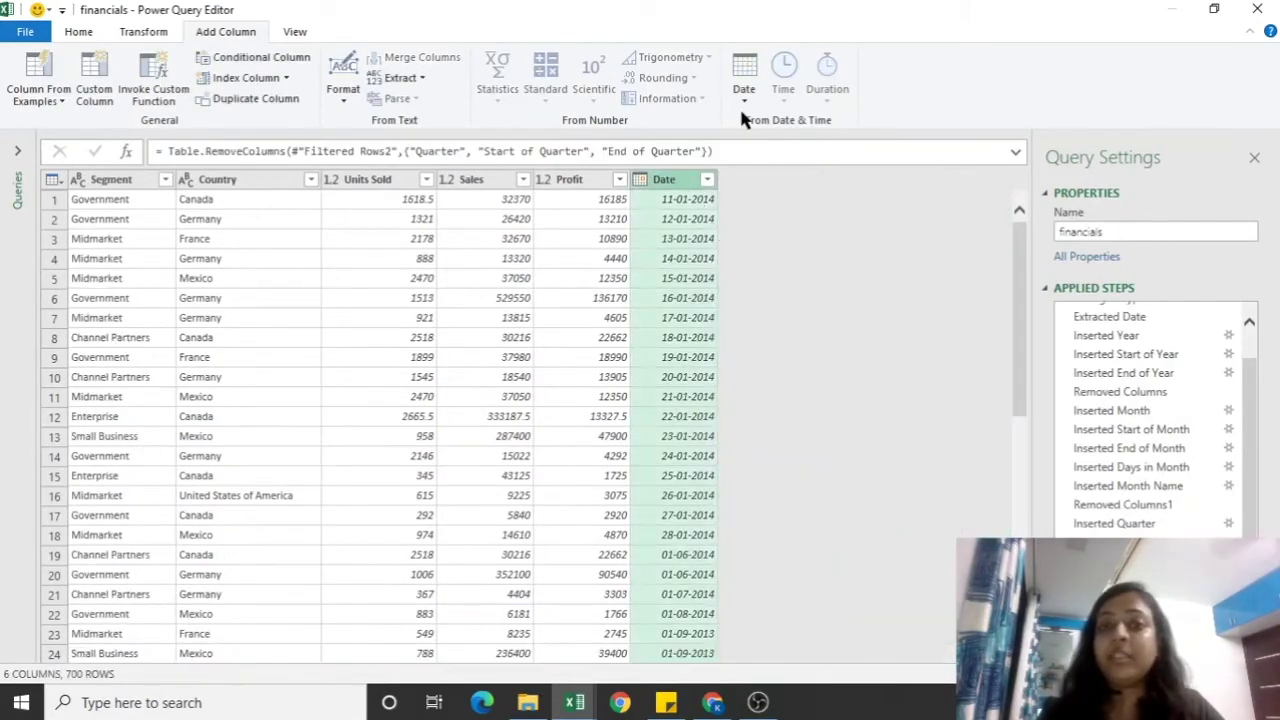
# Add a Week of Month column derived from the Date column.
pyautogui.click(743, 100)
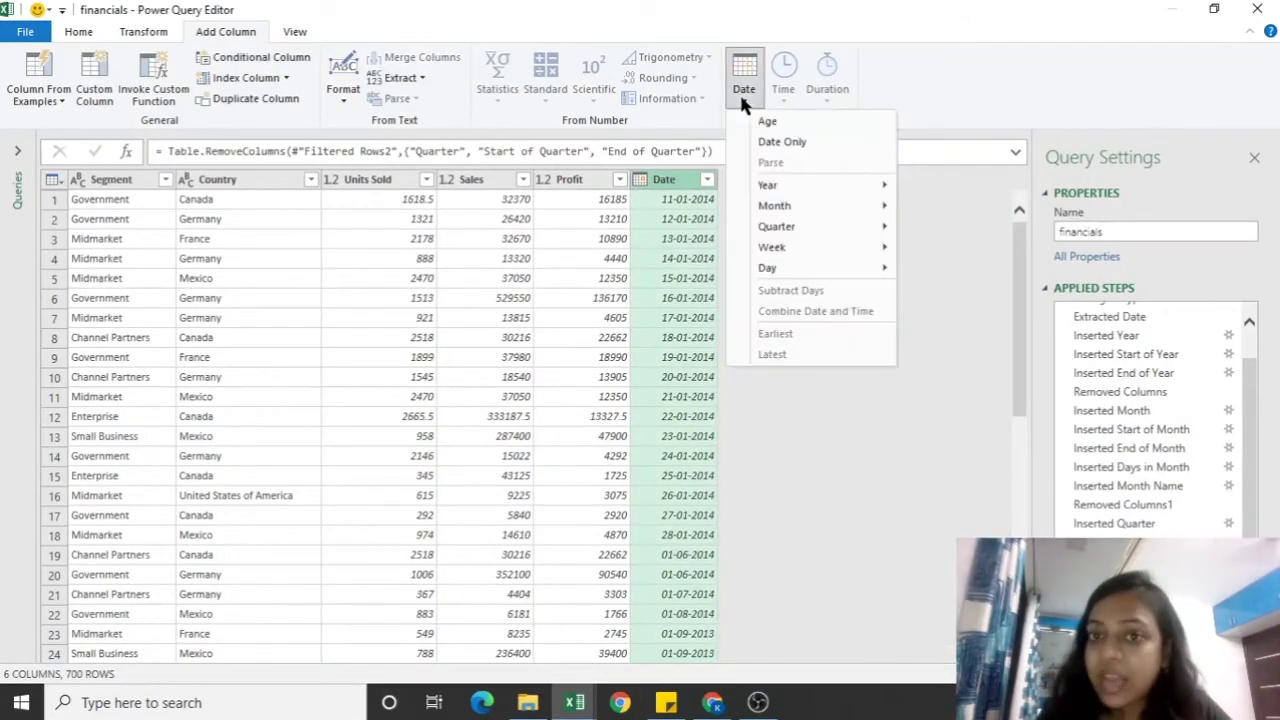
pyautogui.moveTo(786, 250)
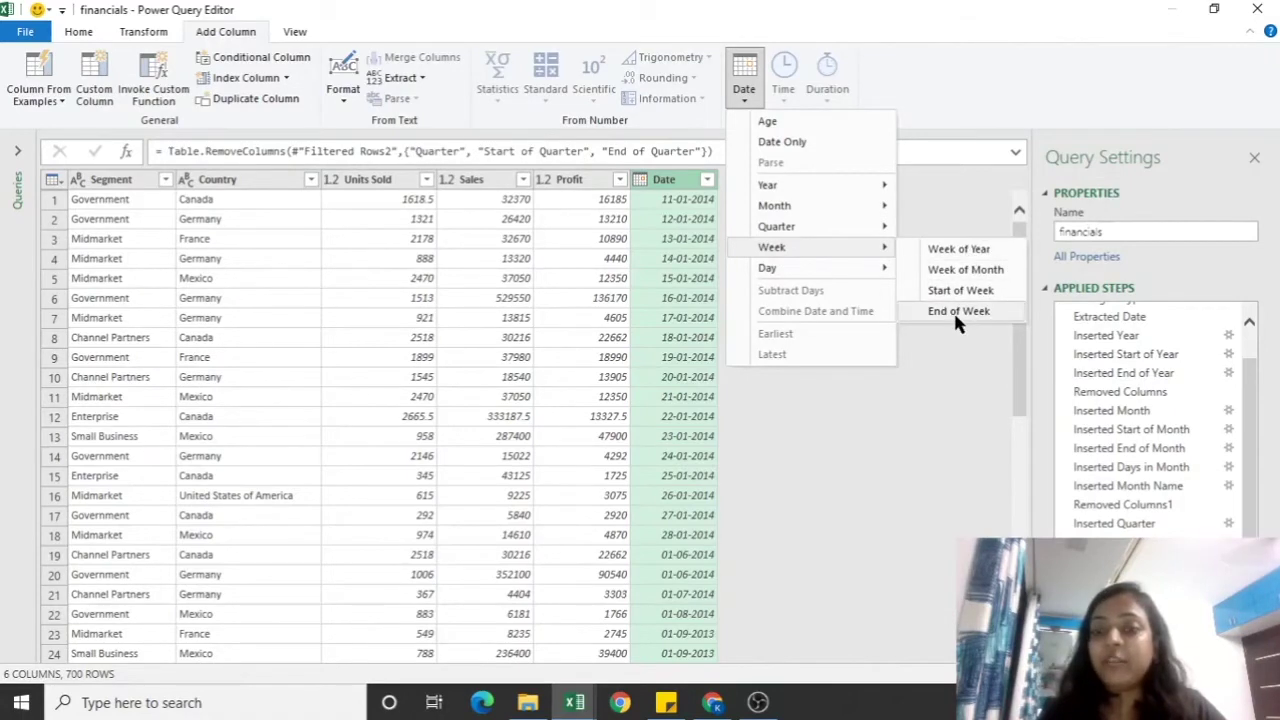
pyautogui.click(990, 270)
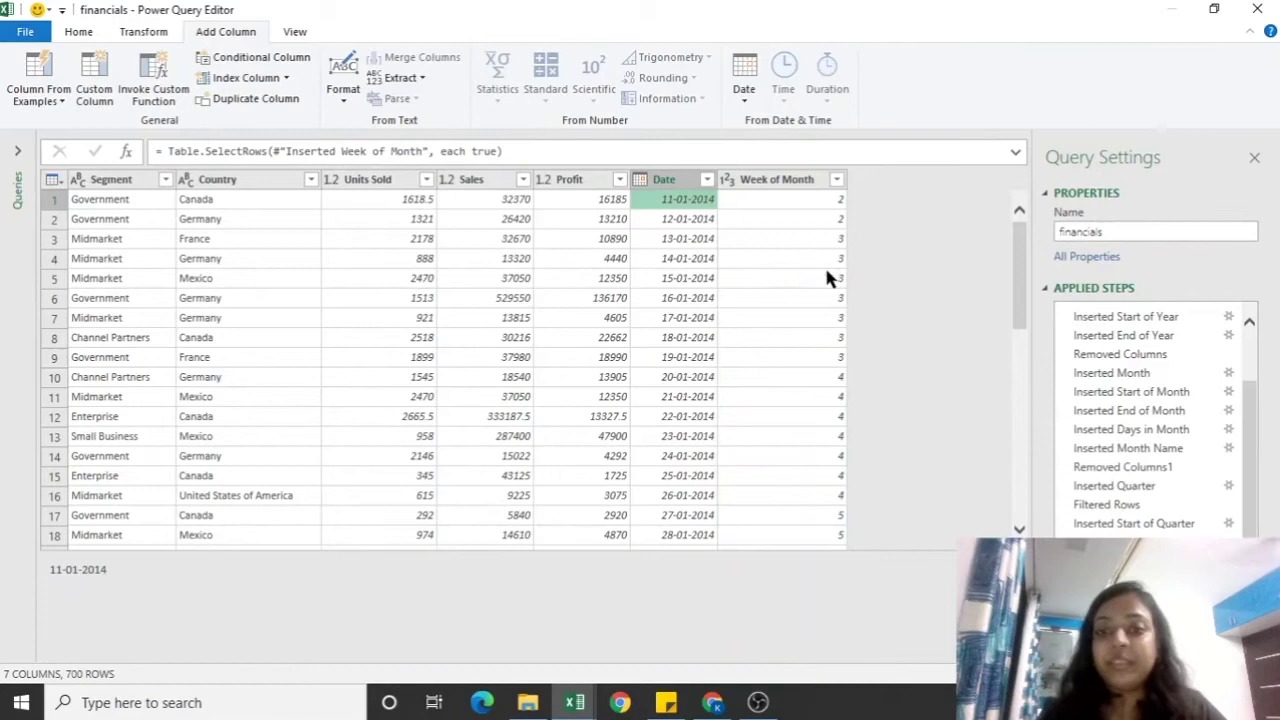
# Filter the Week of Month column to show only week 5, and check the matching dates.
pyautogui.click(836, 179)
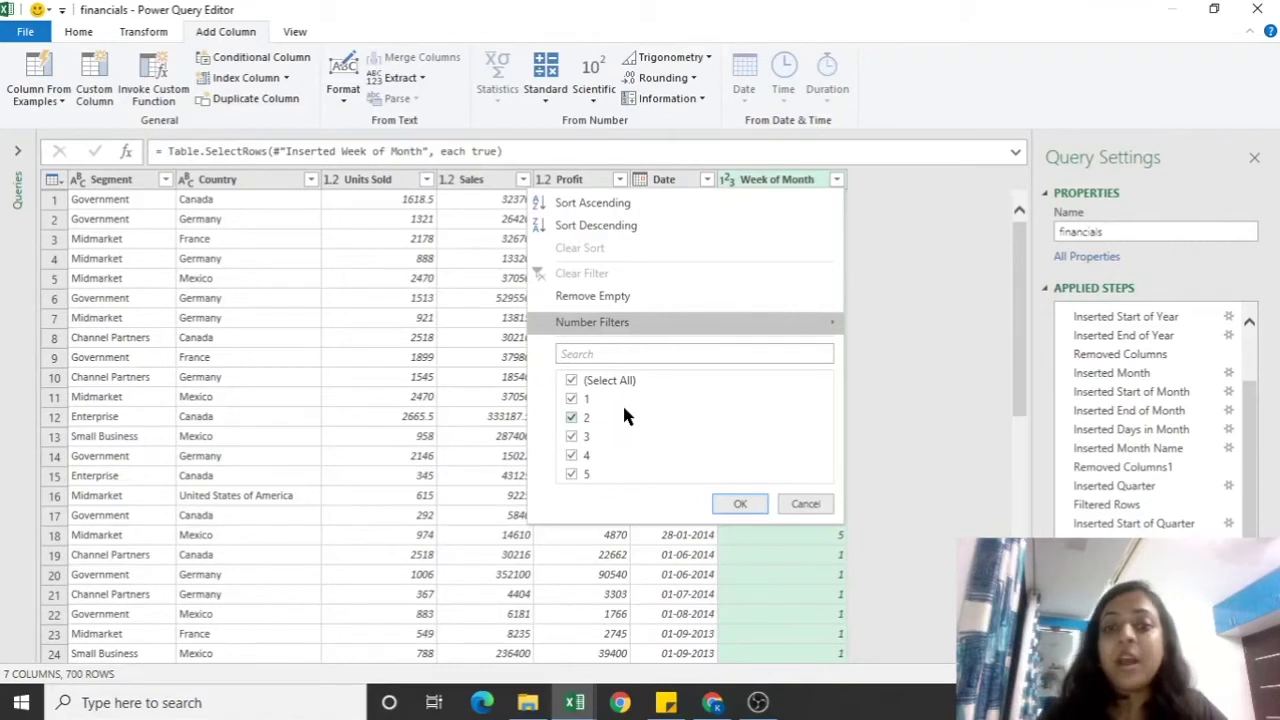
pyautogui.click(570, 380)
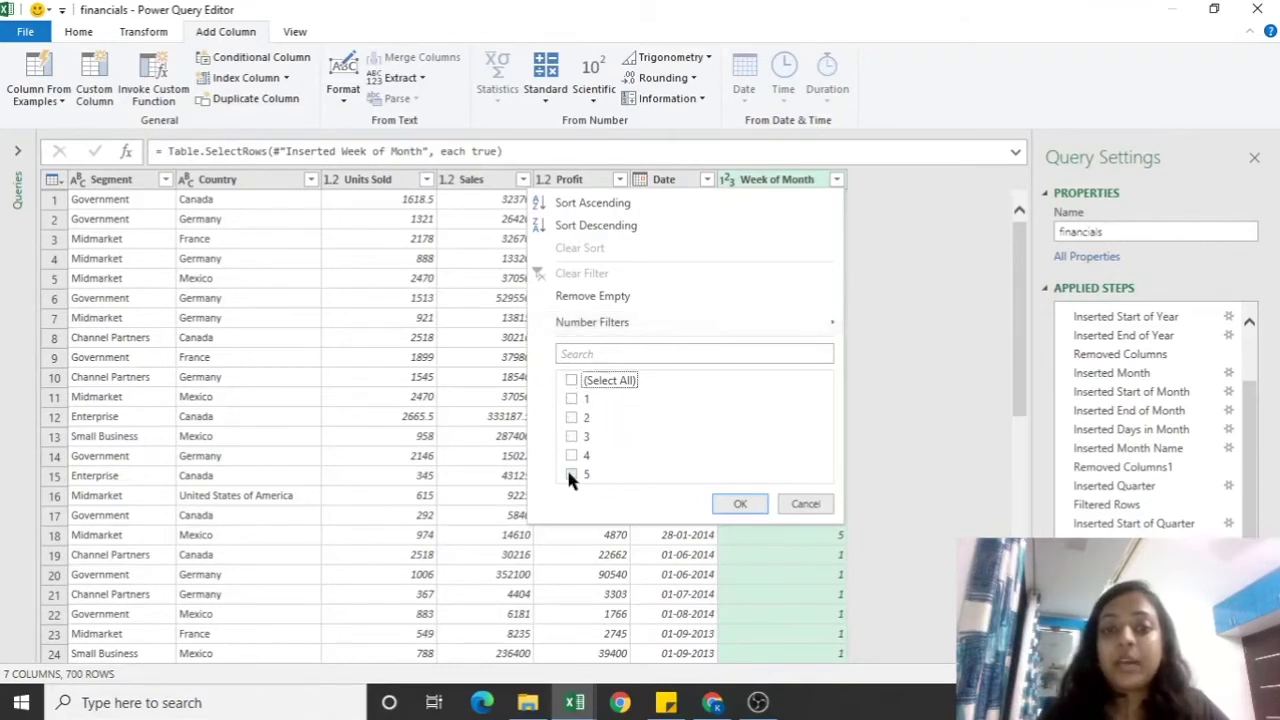
pyautogui.click(571, 473)
pyautogui.click(735, 505)
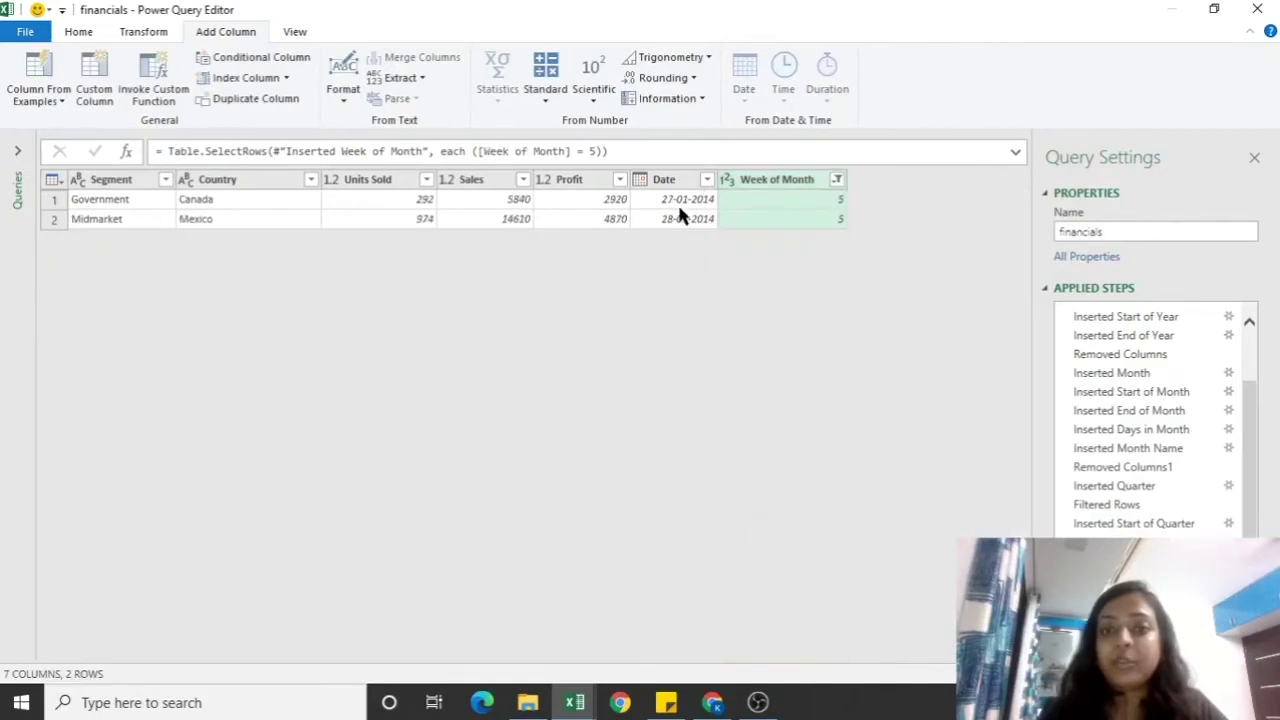
# Include all weeks in the Week of Month column's filter again.
pyautogui.click(837, 180)
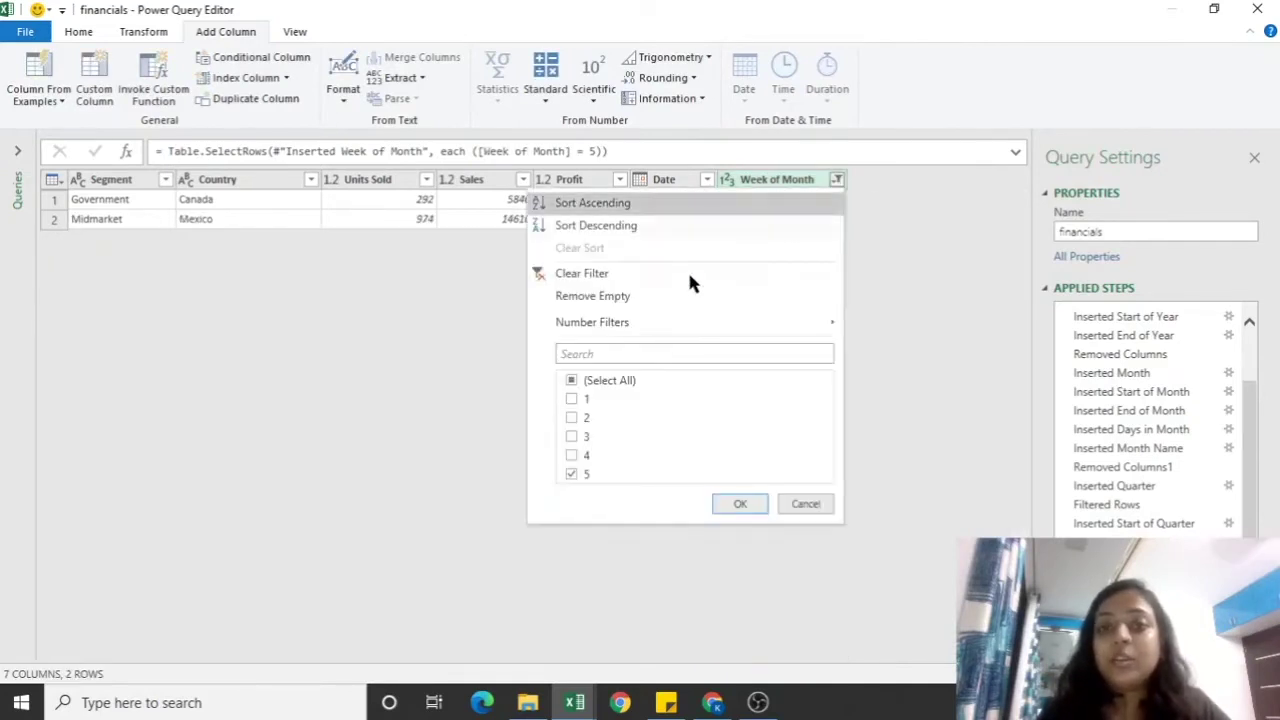
pyautogui.click(574, 384)
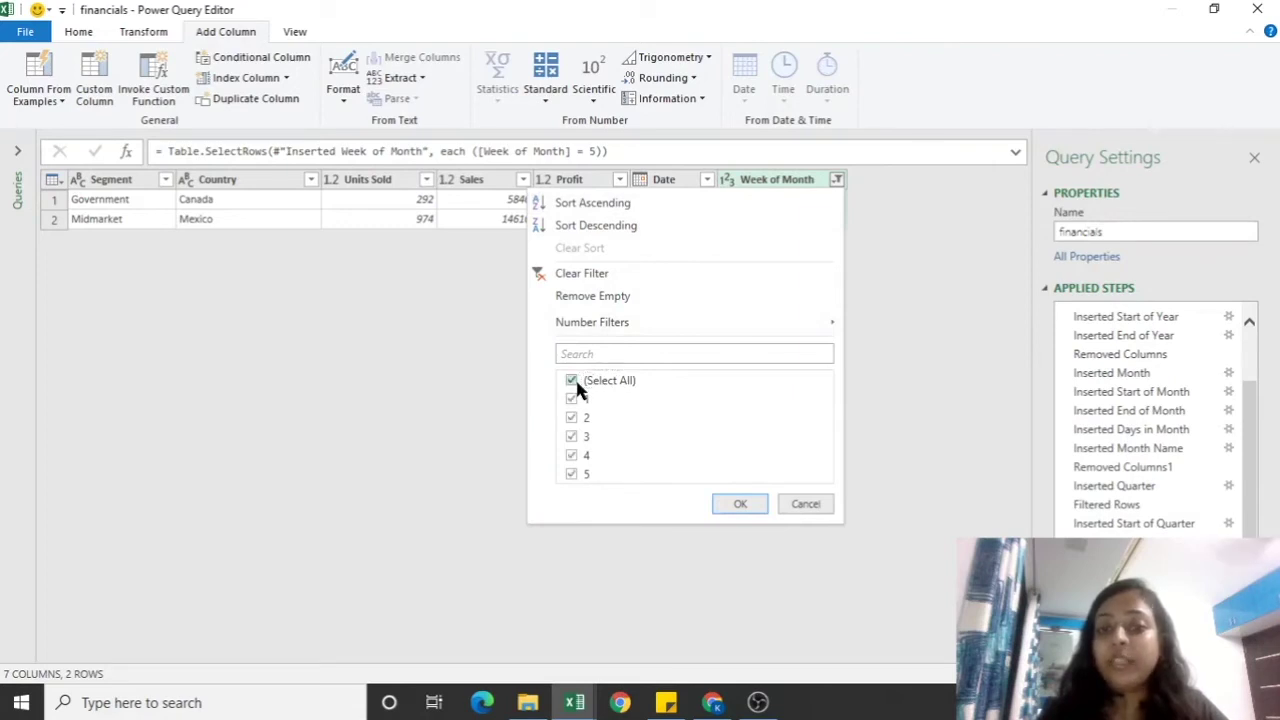
pyautogui.click(742, 503)
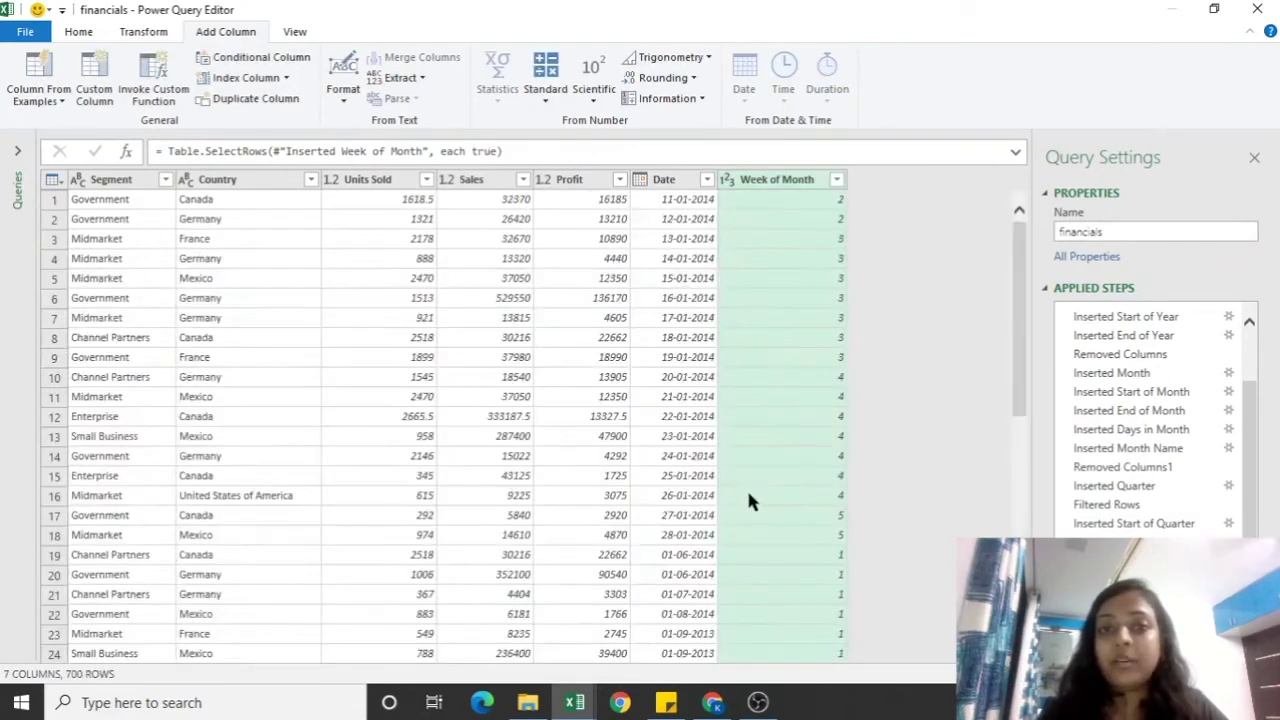
# Add a Week of Year column derived from the Date column.
pyautogui.click(700, 178)
pyautogui.click(750, 88)
pyautogui.moveTo(775, 247)
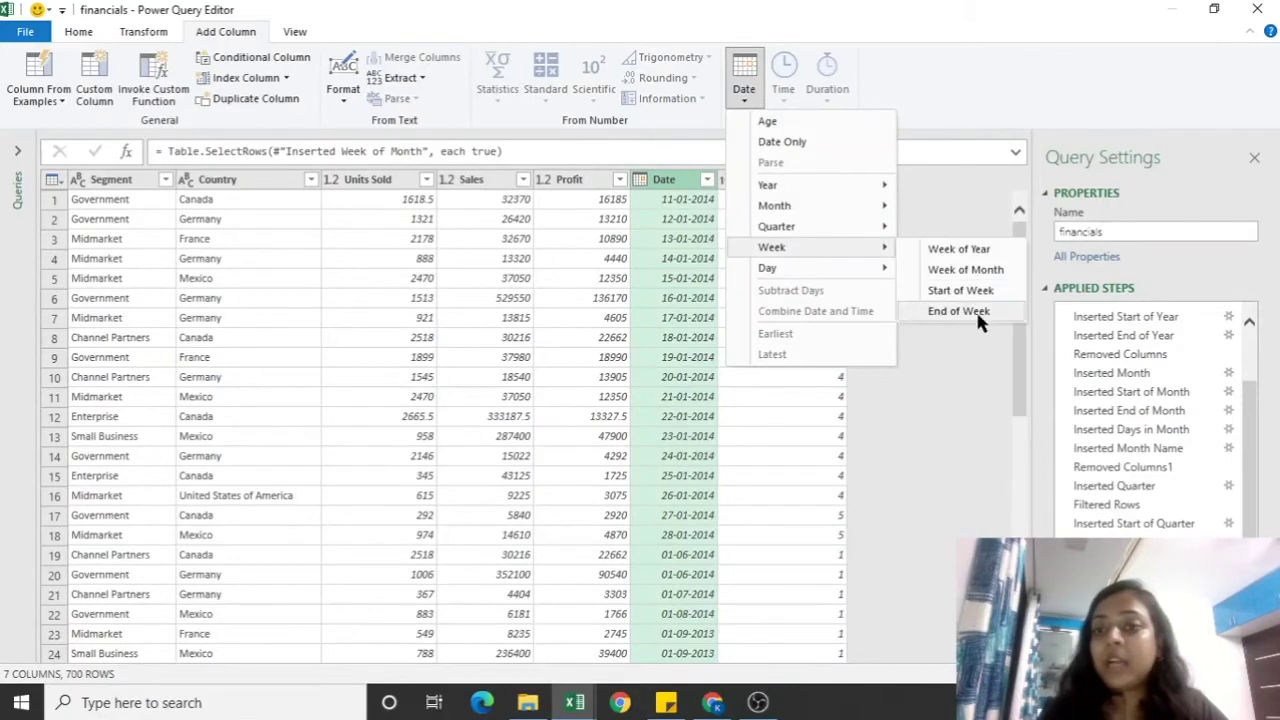
pyautogui.click(951, 249)
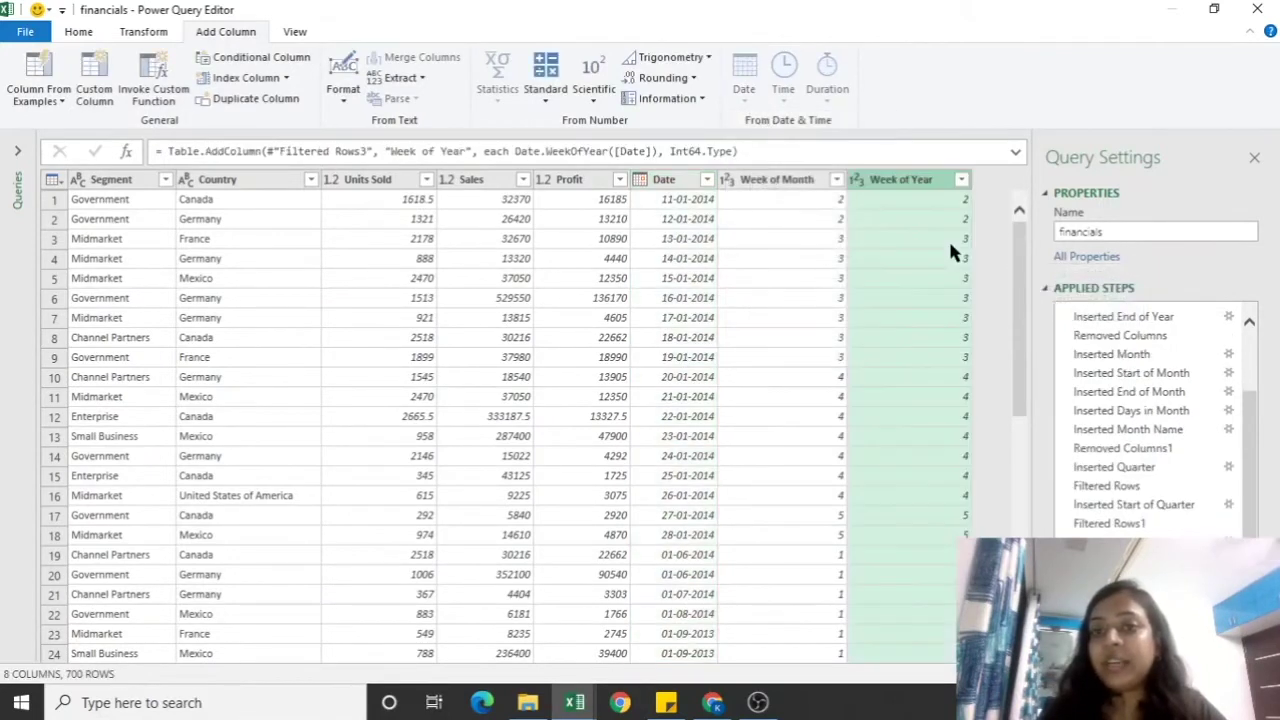
# Filter the Week of Year column to show only week 49, and check the dates of the matching rows.
pyautogui.click(961, 179)
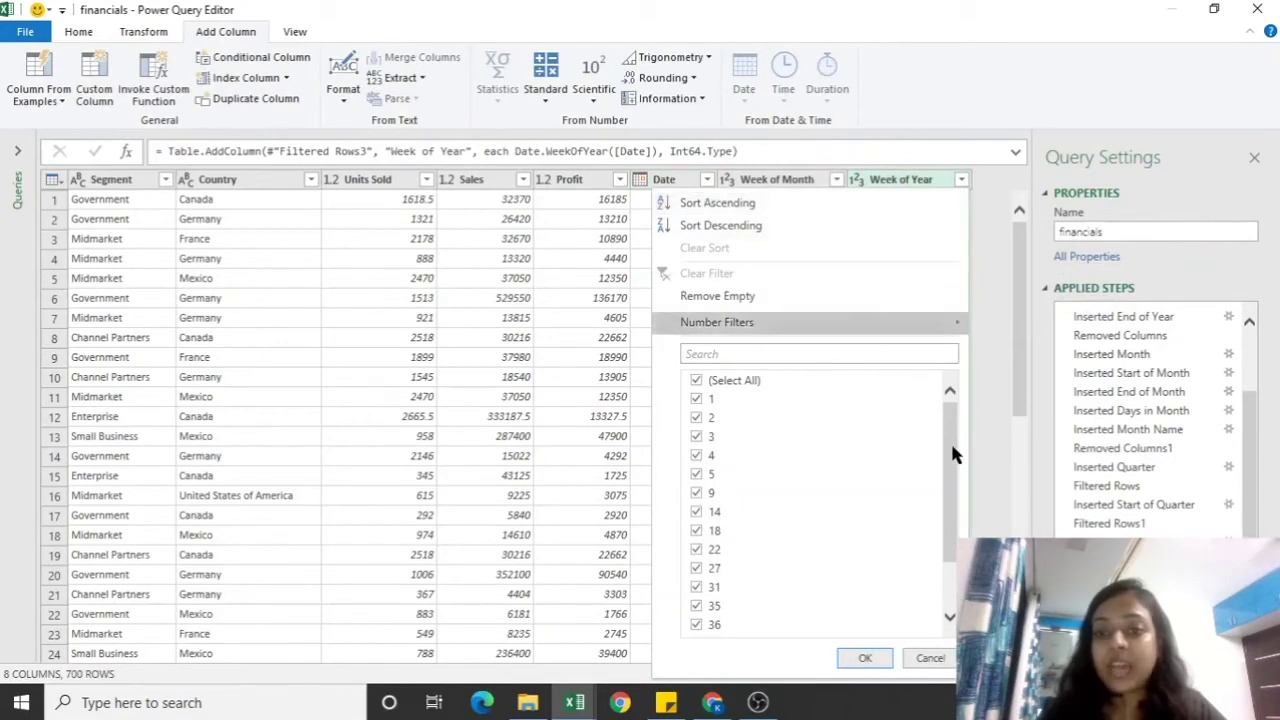
pyautogui.moveTo(953, 453); pyautogui.dragTo(953, 499)
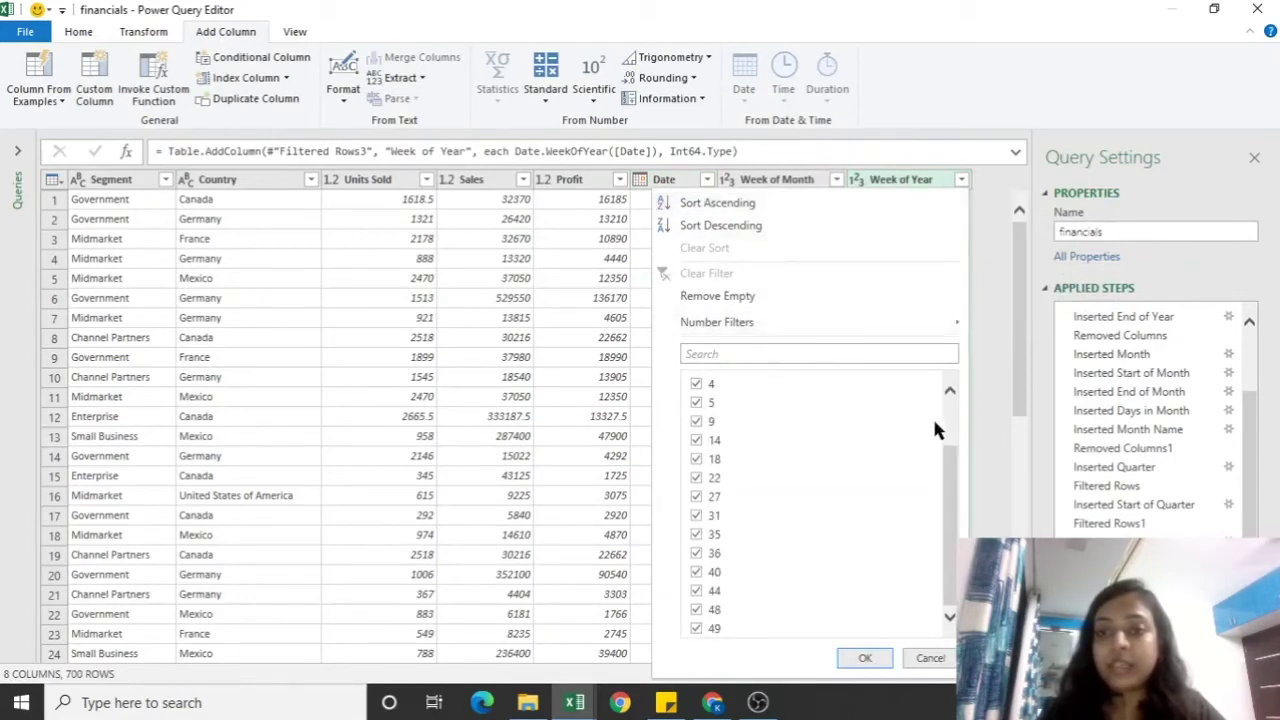
pyautogui.scroll(2, 943, 423)
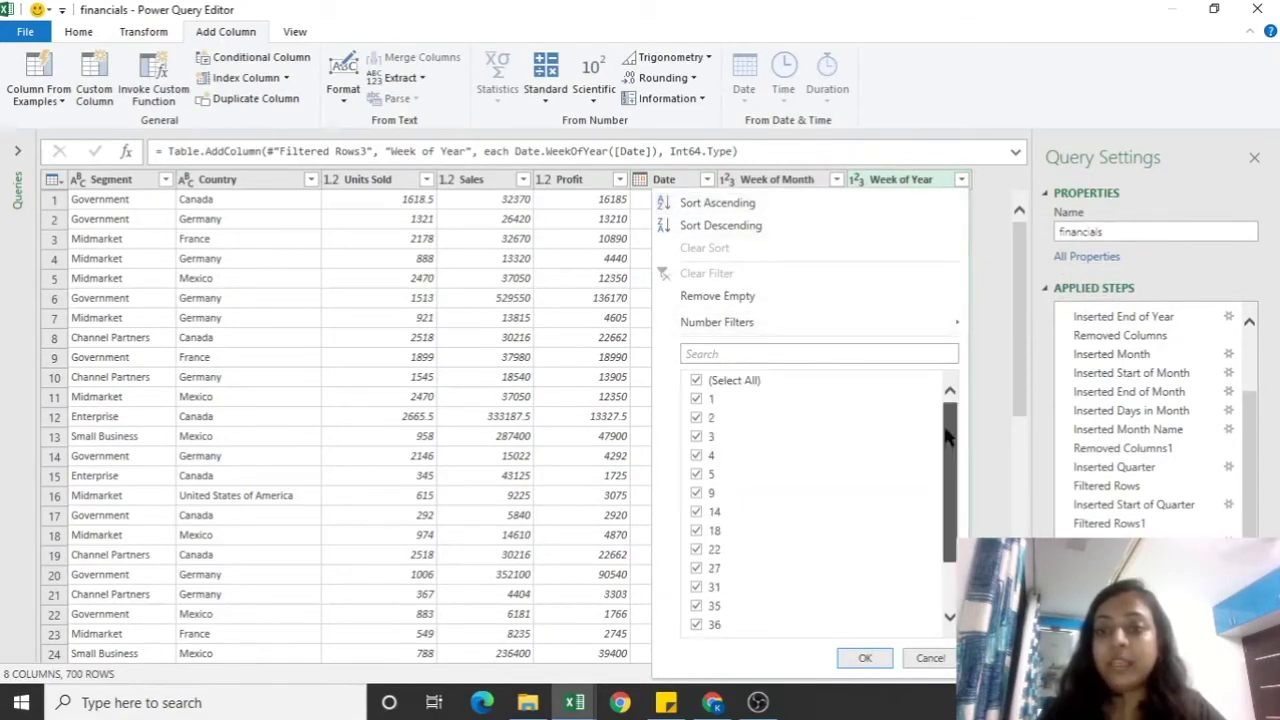
pyautogui.click(697, 381)
pyautogui.moveTo(954, 489); pyautogui.dragTo(954, 535)
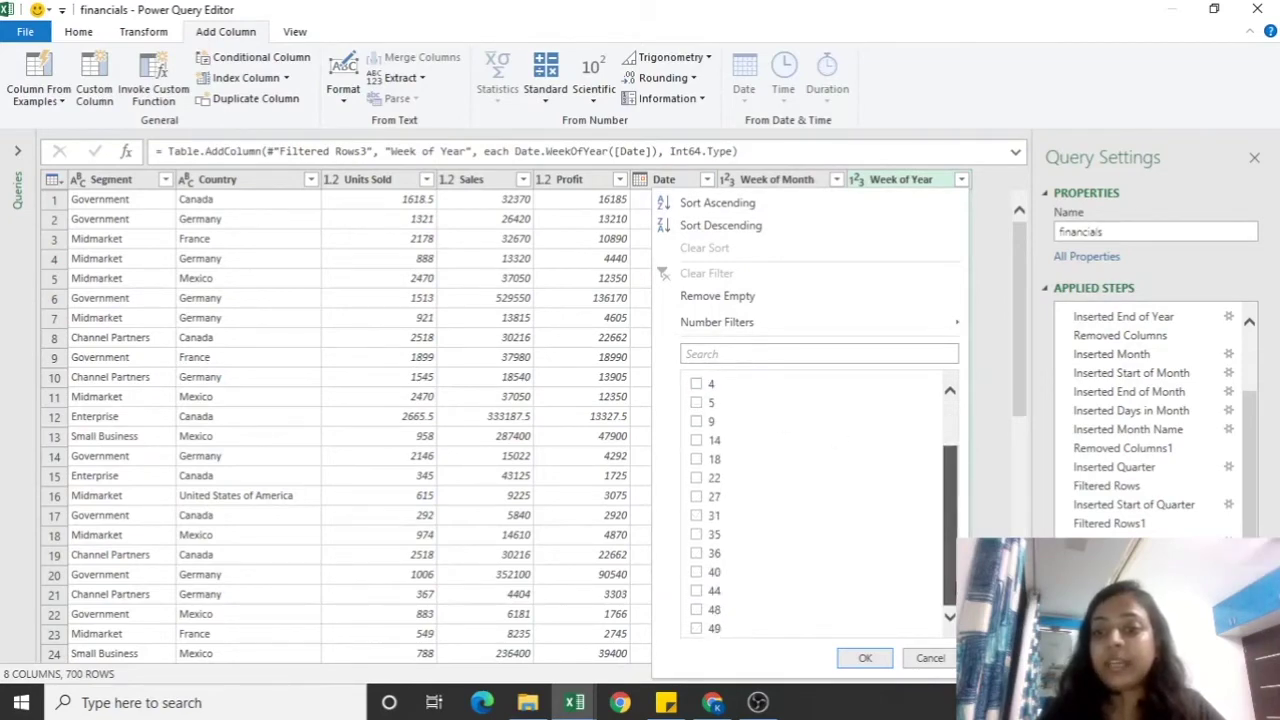
pyautogui.click(696, 628)
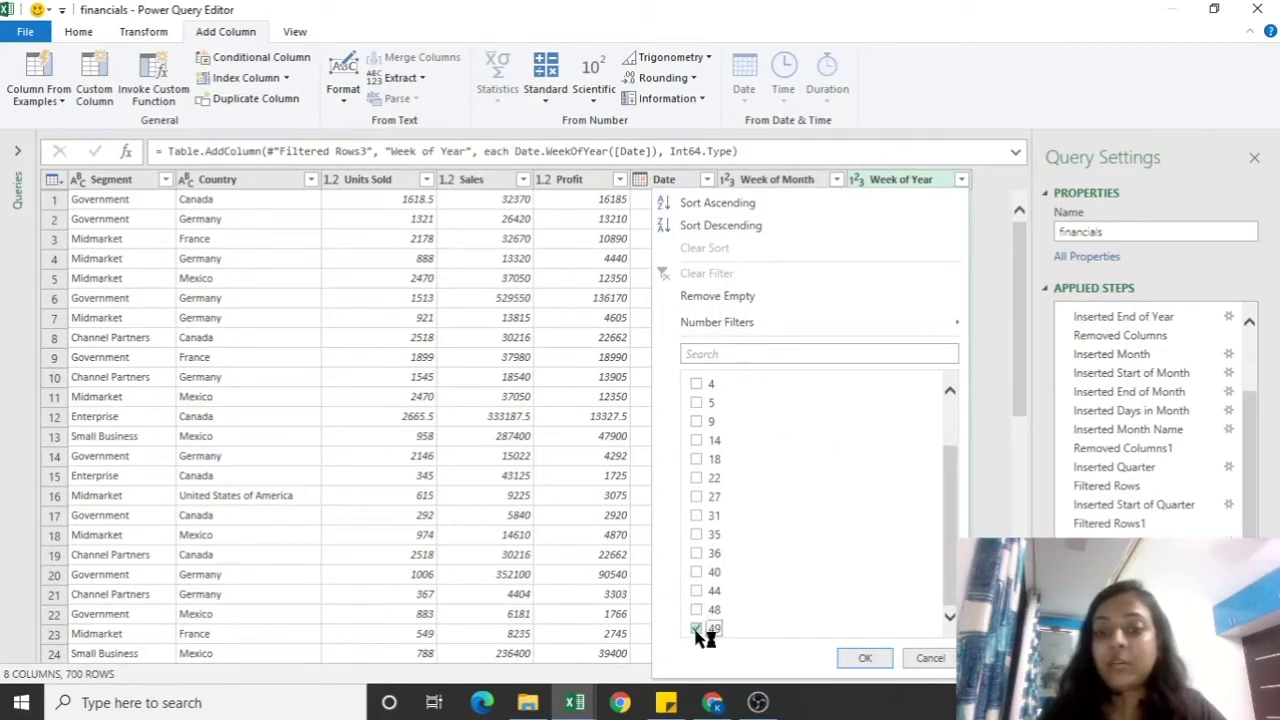
pyautogui.click(864, 658)
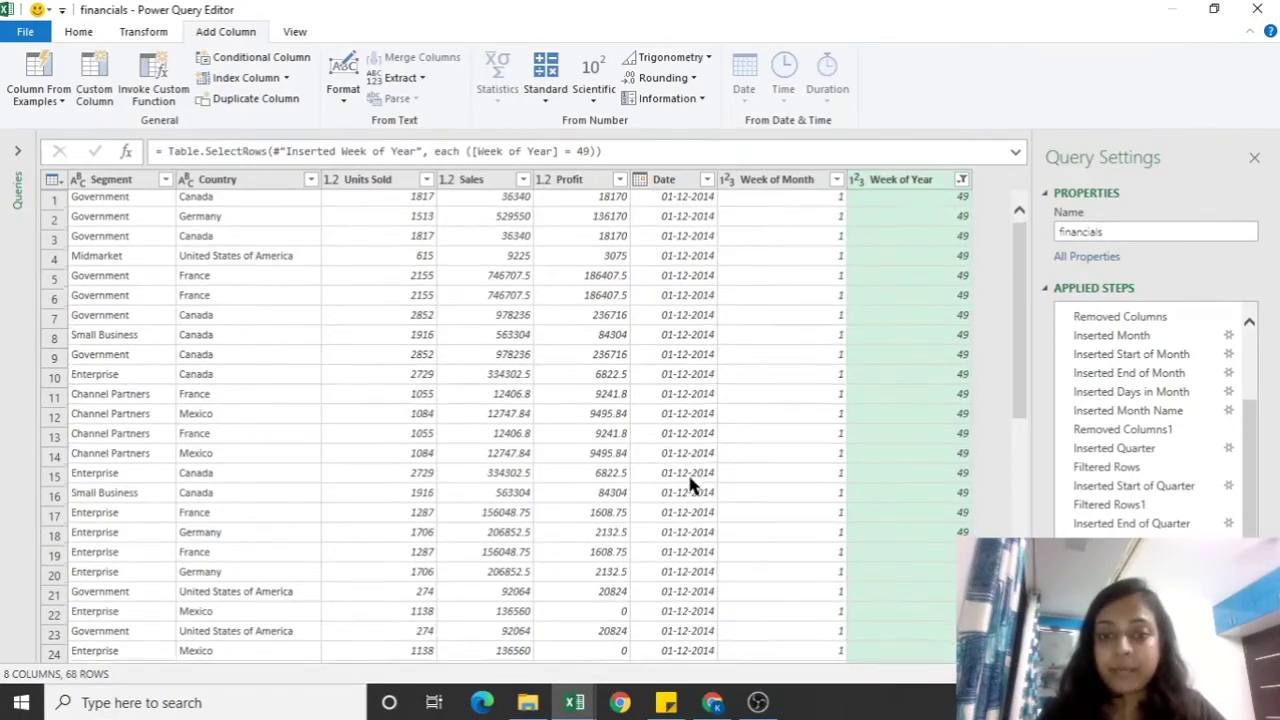
pyautogui.scroll(-3, 693, 470)
pyautogui.scroll(-10, 693, 482)
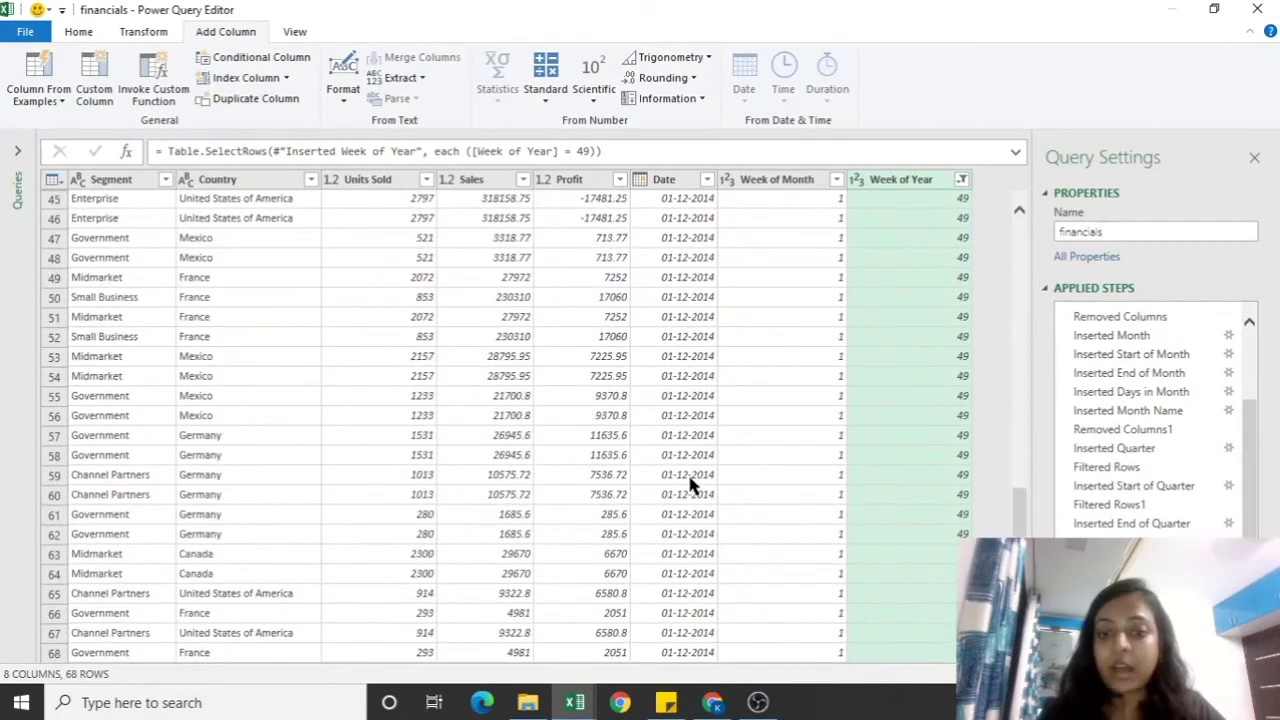
pyautogui.scroll(15, 690, 484)
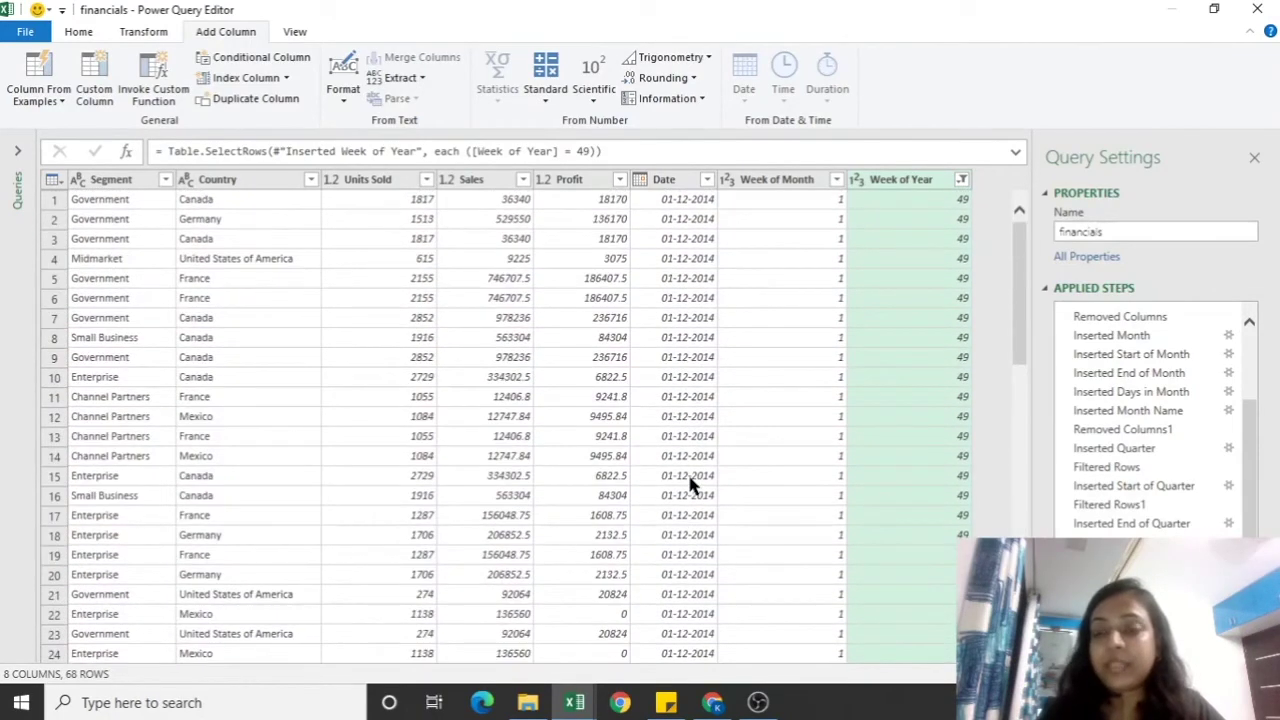
# Include all weeks in the Week of Year column's filter again.
pyautogui.click(962, 180)
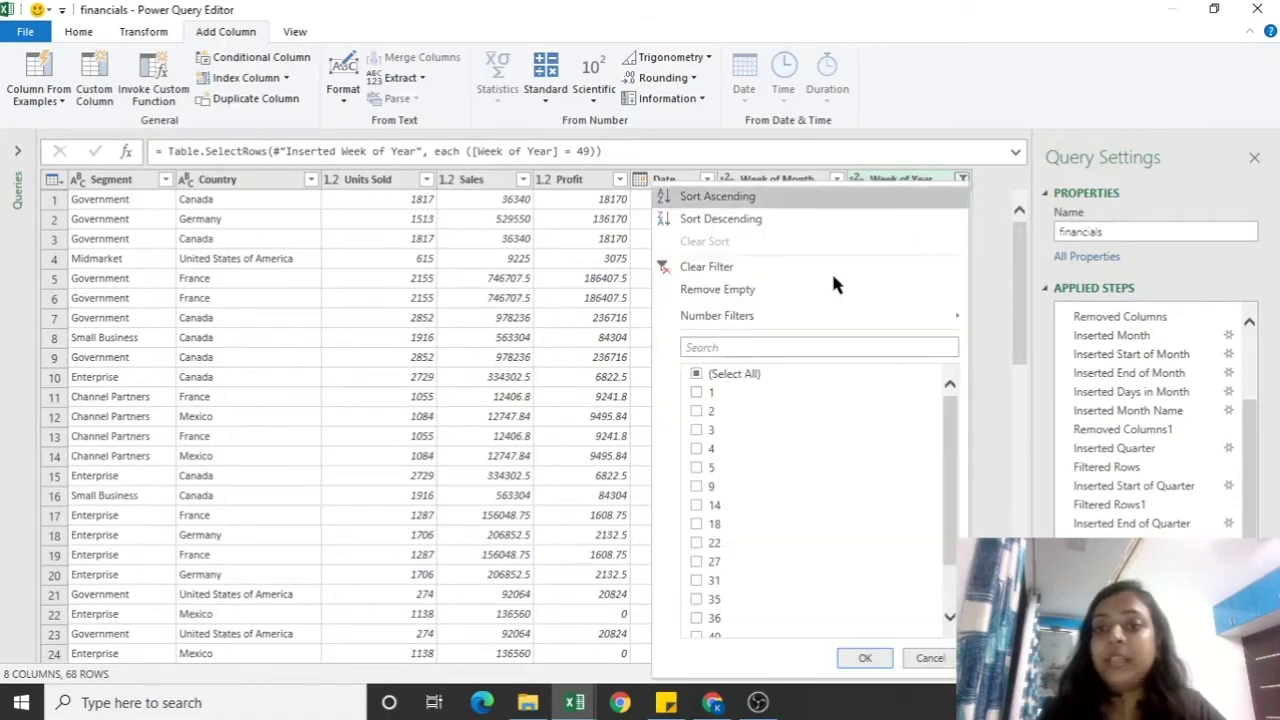
pyautogui.click(696, 374)
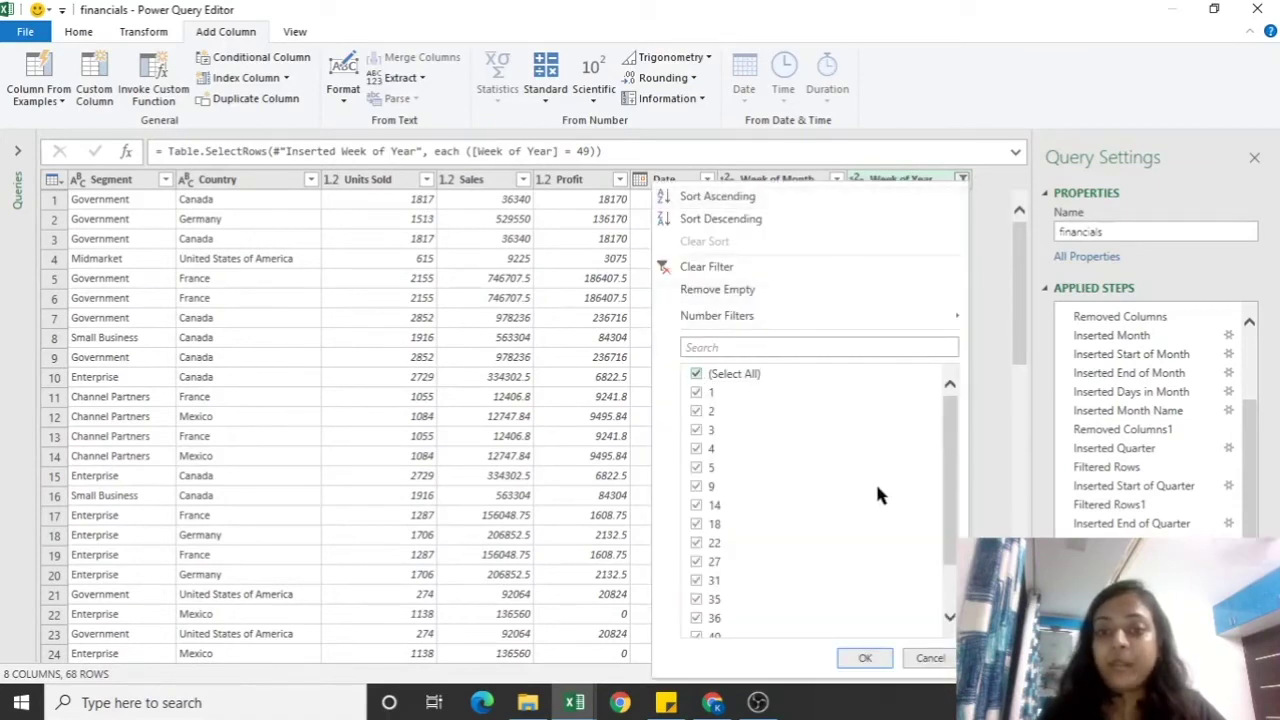
pyautogui.click(860, 659)
# Add an End of Week column derived from the Date column and compare its values with the dates down the table.
pyautogui.click(738, 100)
pyautogui.moveTo(771, 250)
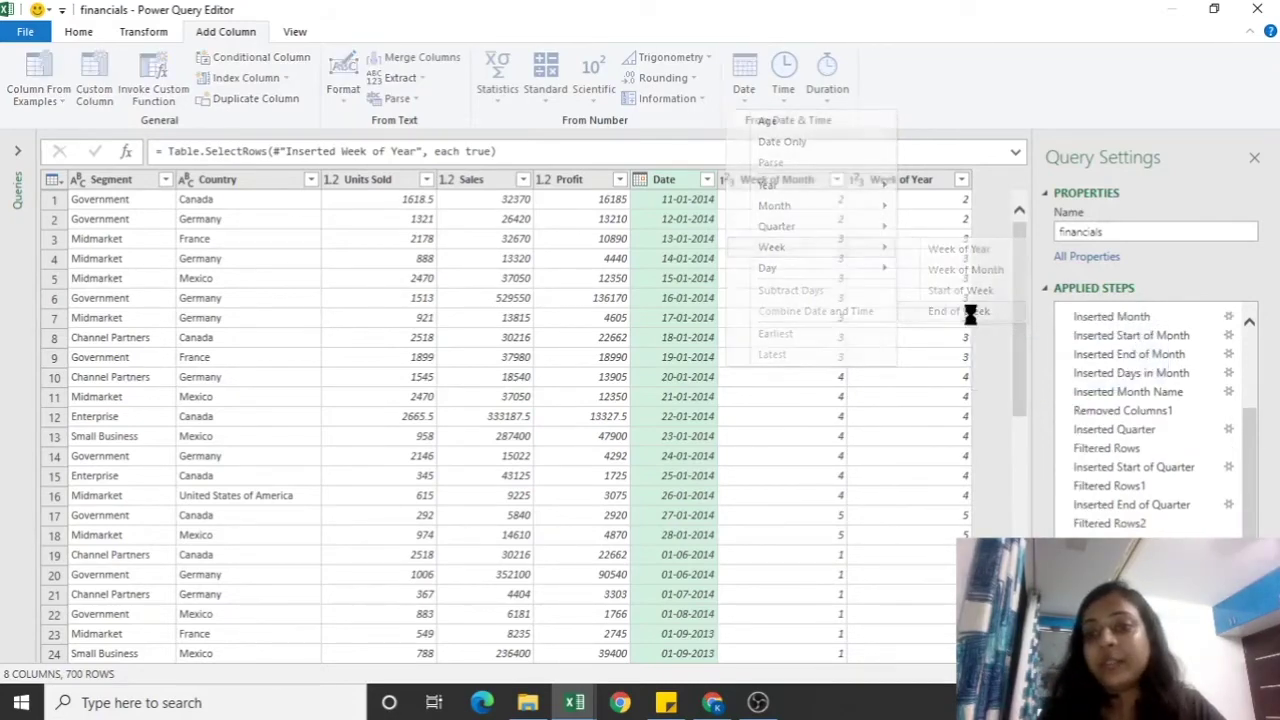
pyautogui.click(966, 311)
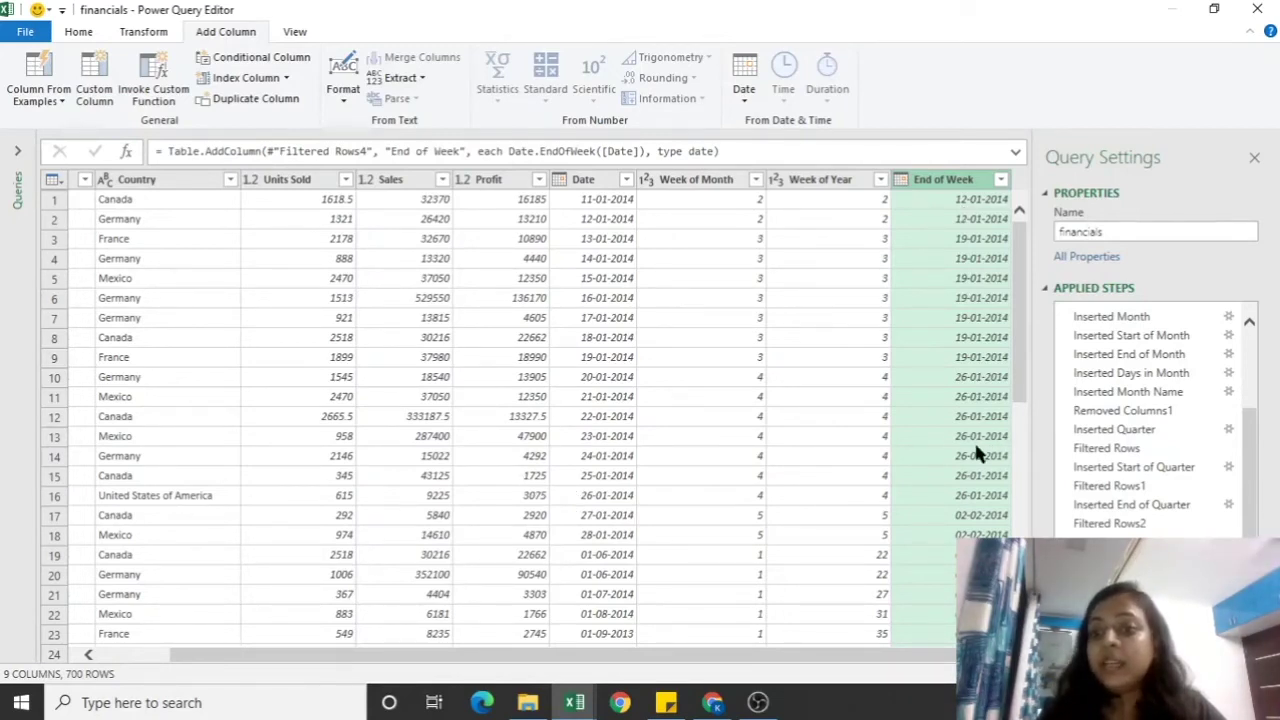
pyautogui.scroll(-12, 615, 558)
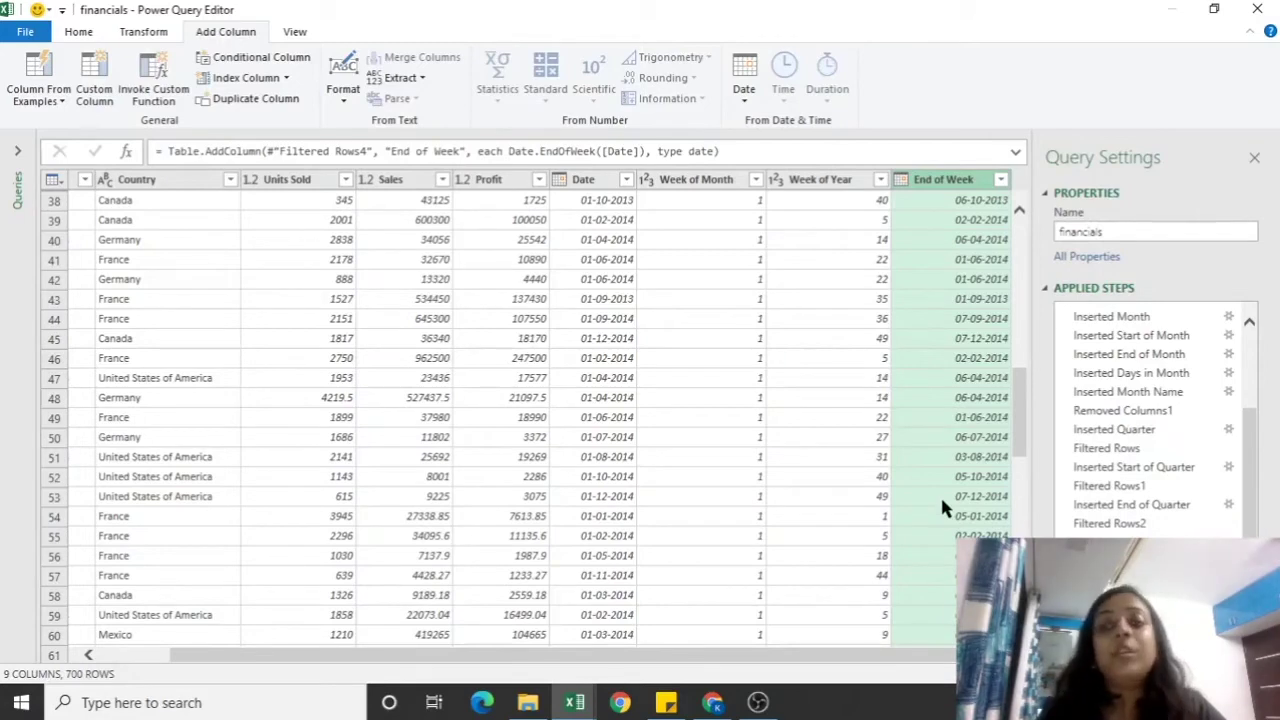
pyautogui.moveTo(1018, 420); pyautogui.dragTo(1016, 200)
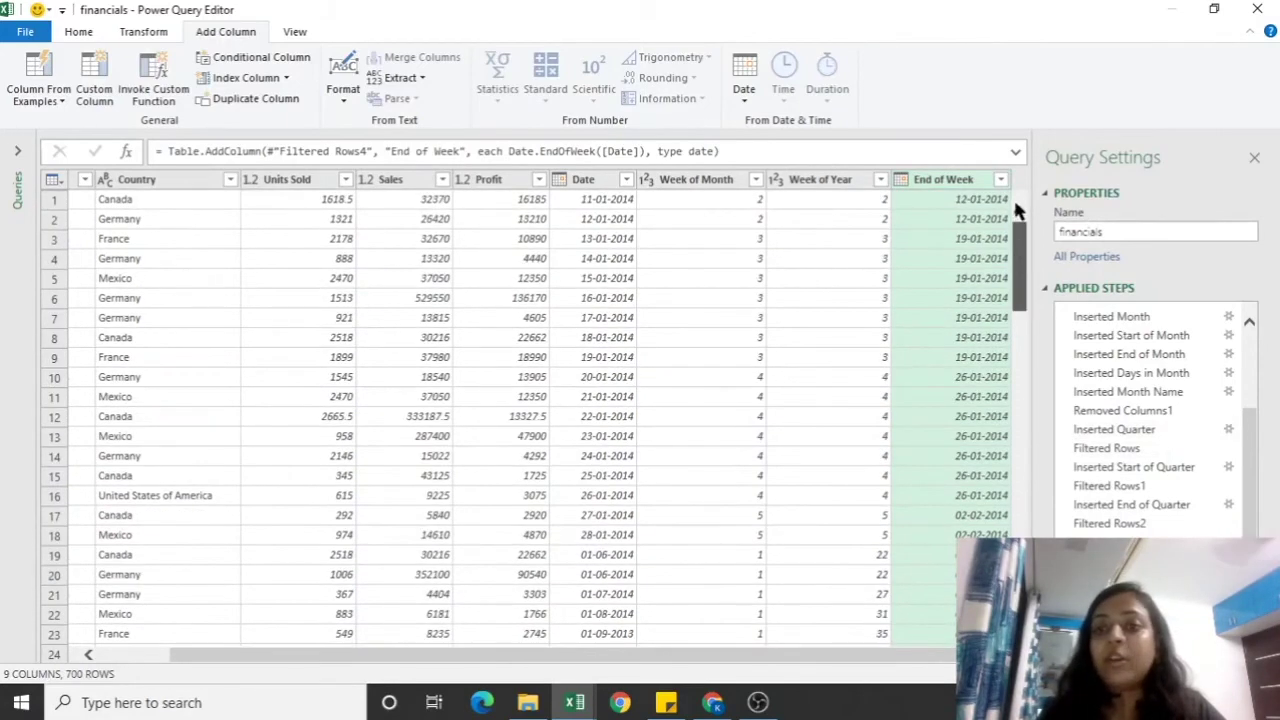
# Remove the Week of Month, Week of Year and End of Week columns together.
pyautogui.click(676, 179)
pyautogui.hotkey('shift', 'Right')
pyautogui.hotkey('shift', 'Right')
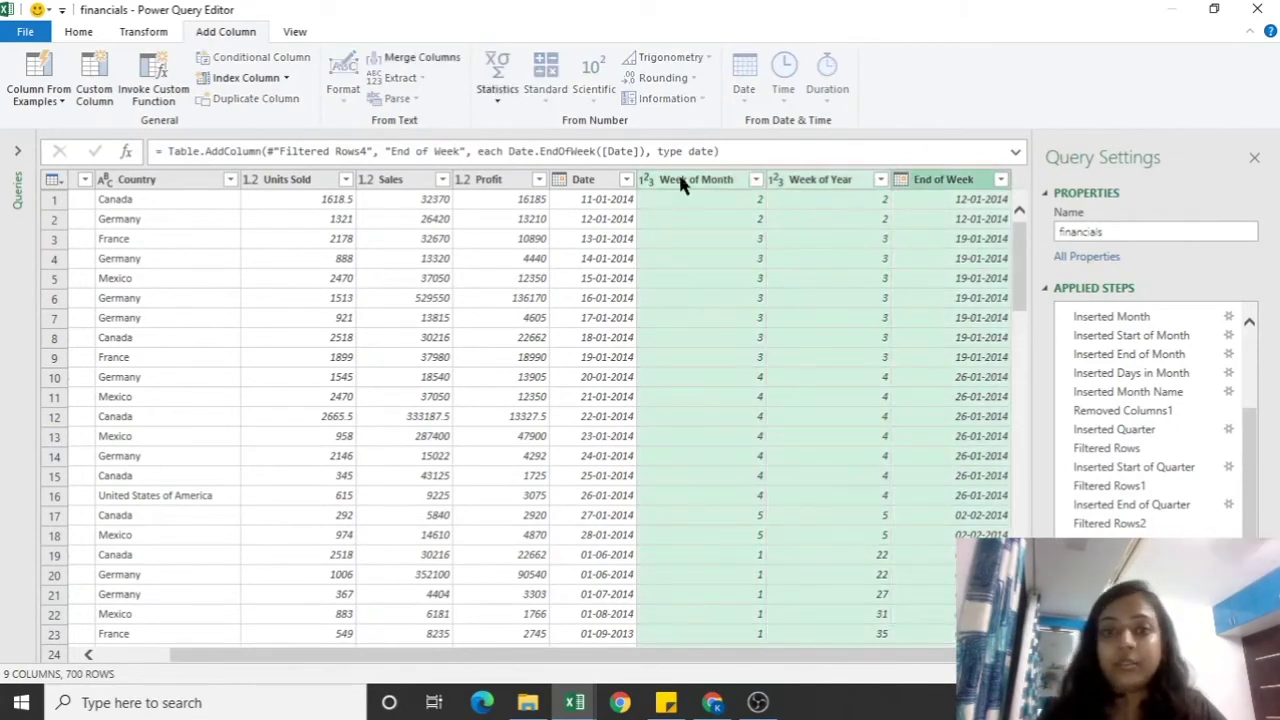
pyautogui.rightClick(686, 191)
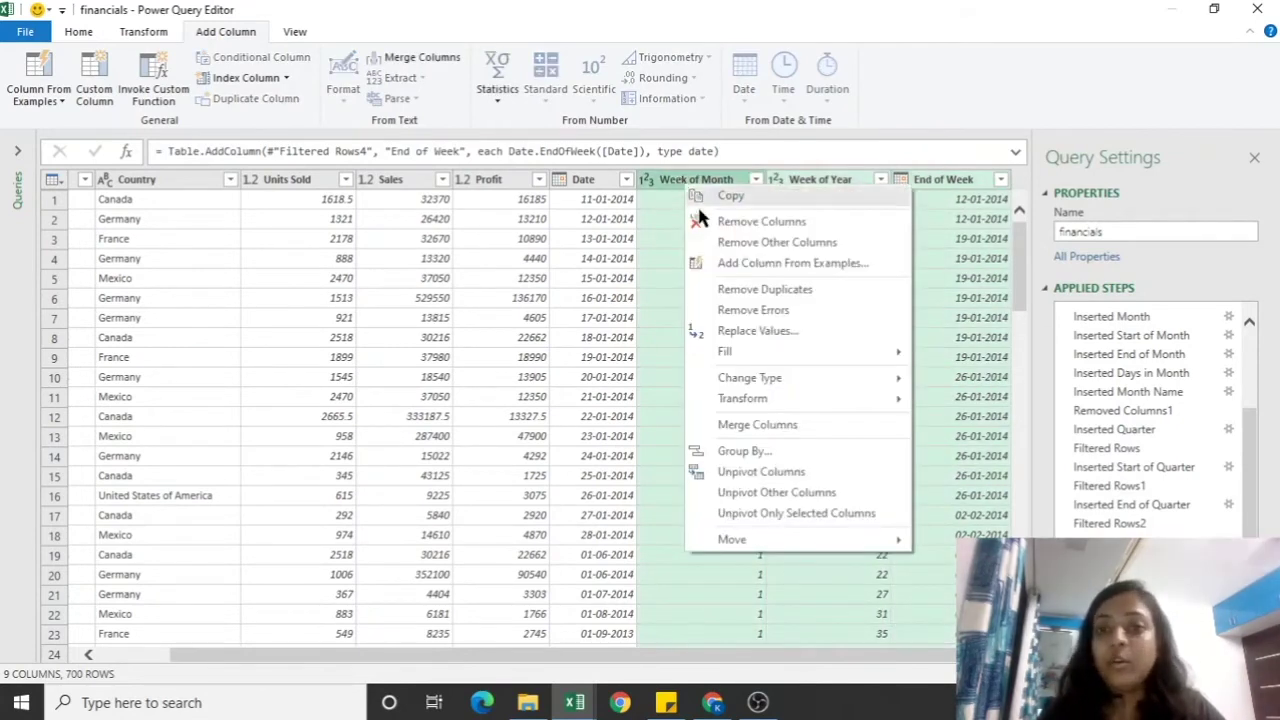
pyautogui.click(709, 218)
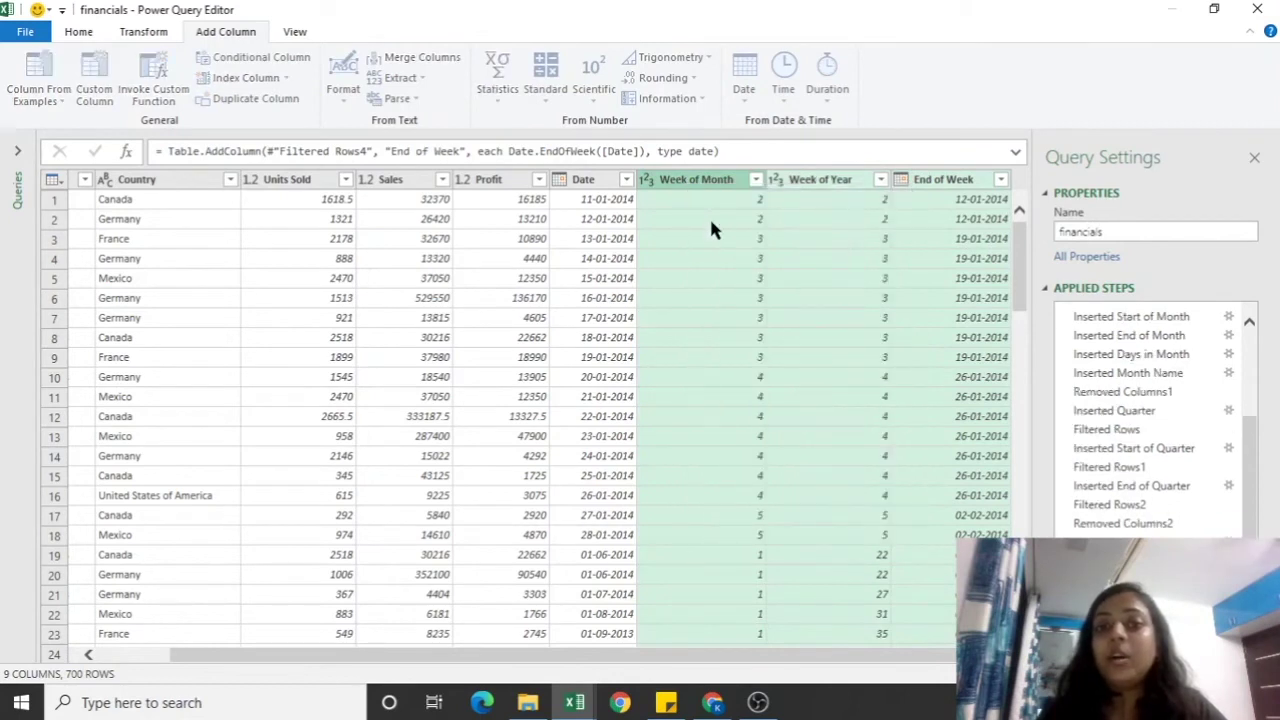
# Add a Day column derived from the Date column and compare its day numbers with the dates down the table.
pyautogui.click(750, 81)
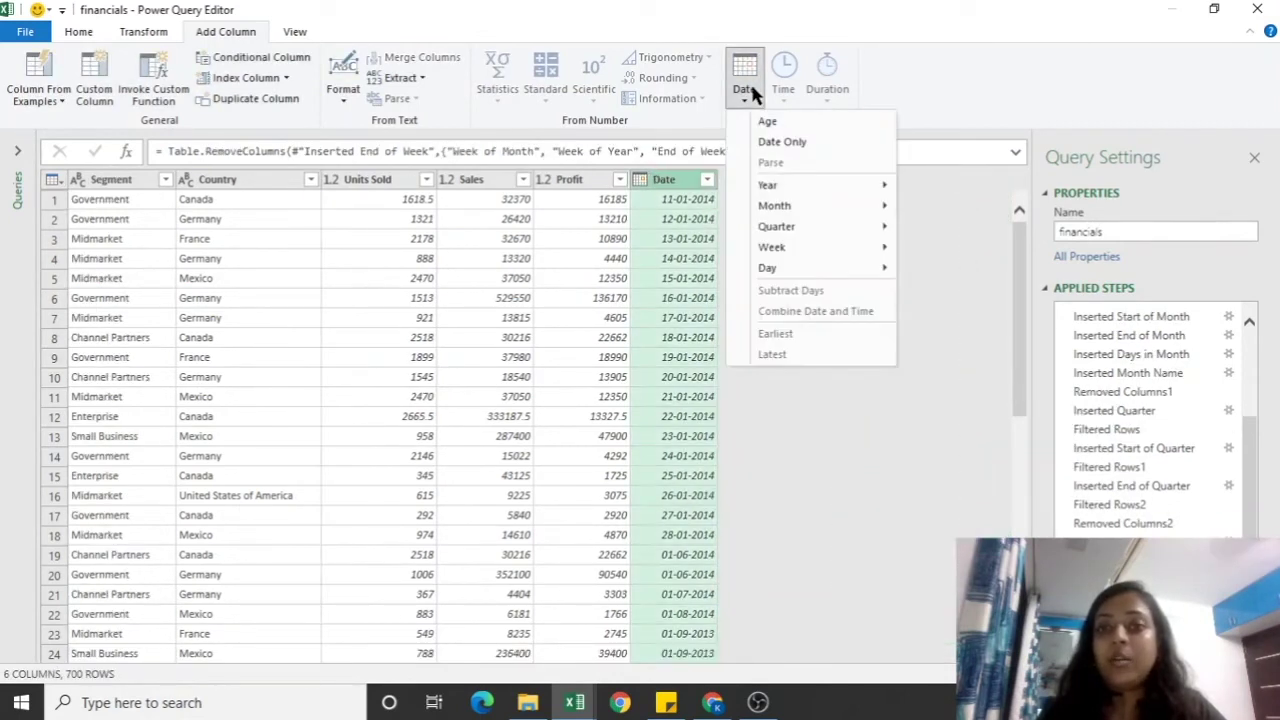
pyautogui.moveTo(783, 268)
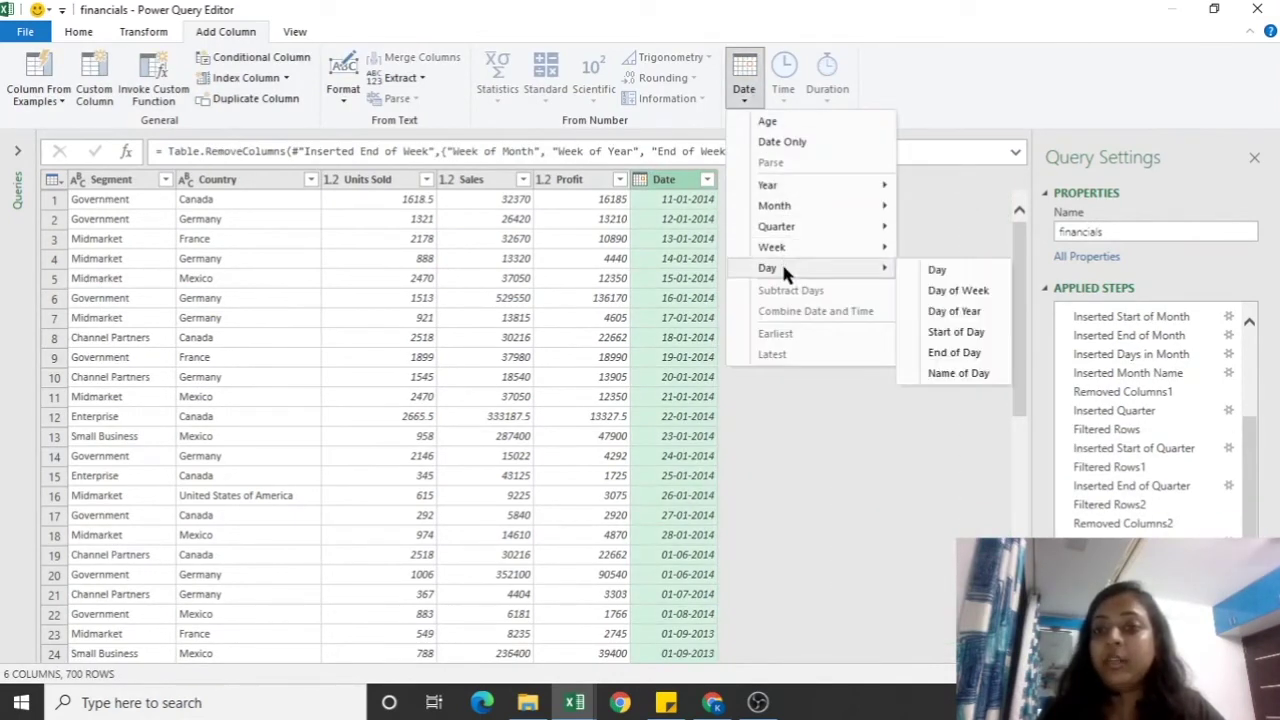
pyautogui.click(937, 270)
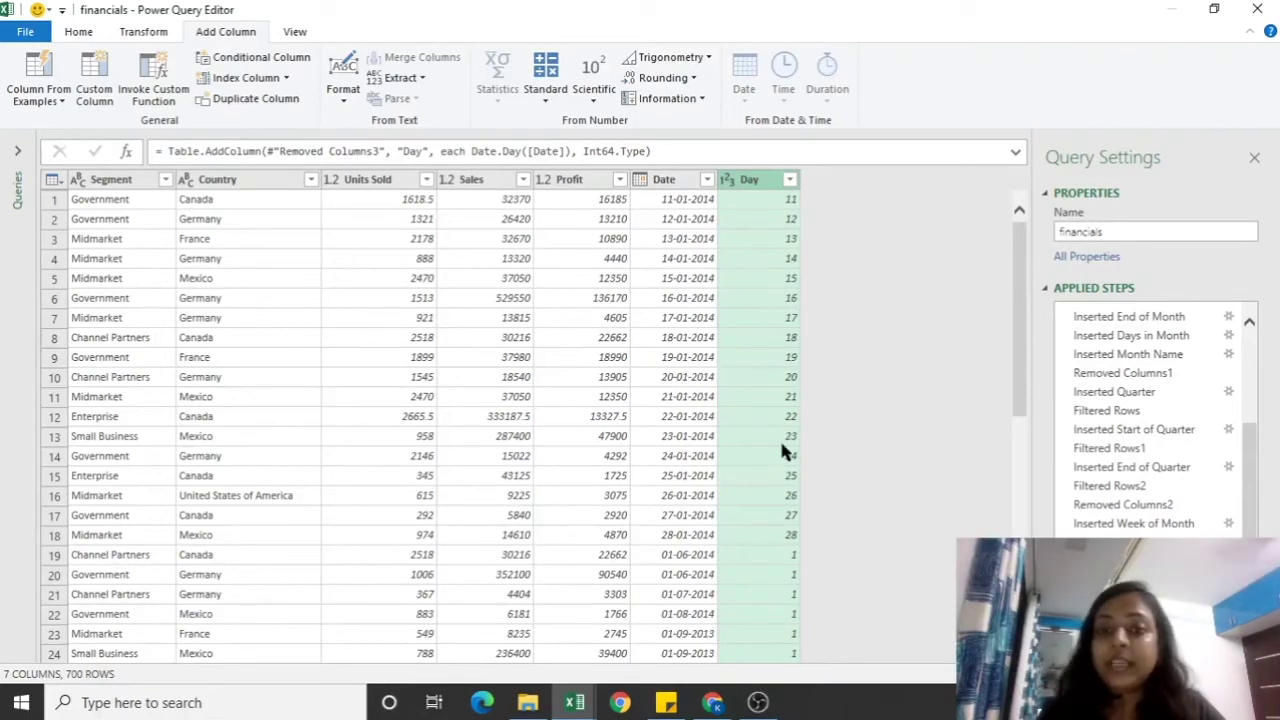
pyautogui.scroll(-3, 783, 450)
pyautogui.scroll(-20, 783, 450)
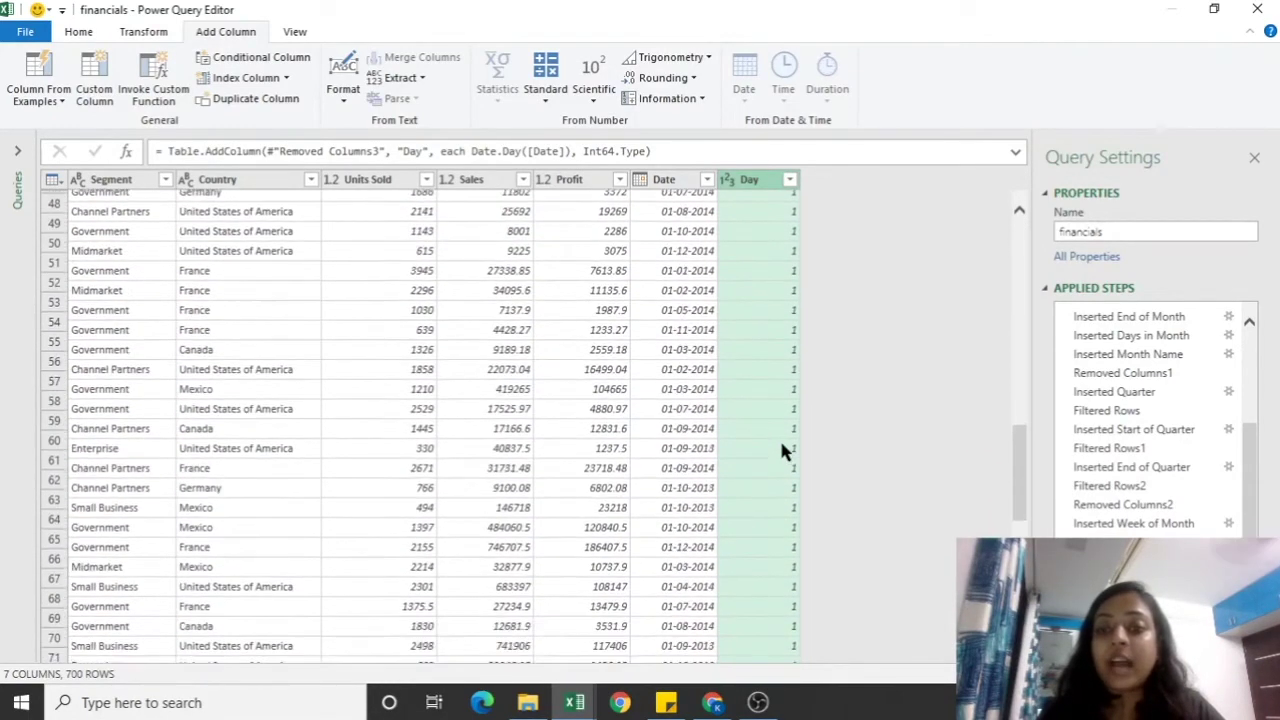
pyautogui.scroll(-20, 783, 450)
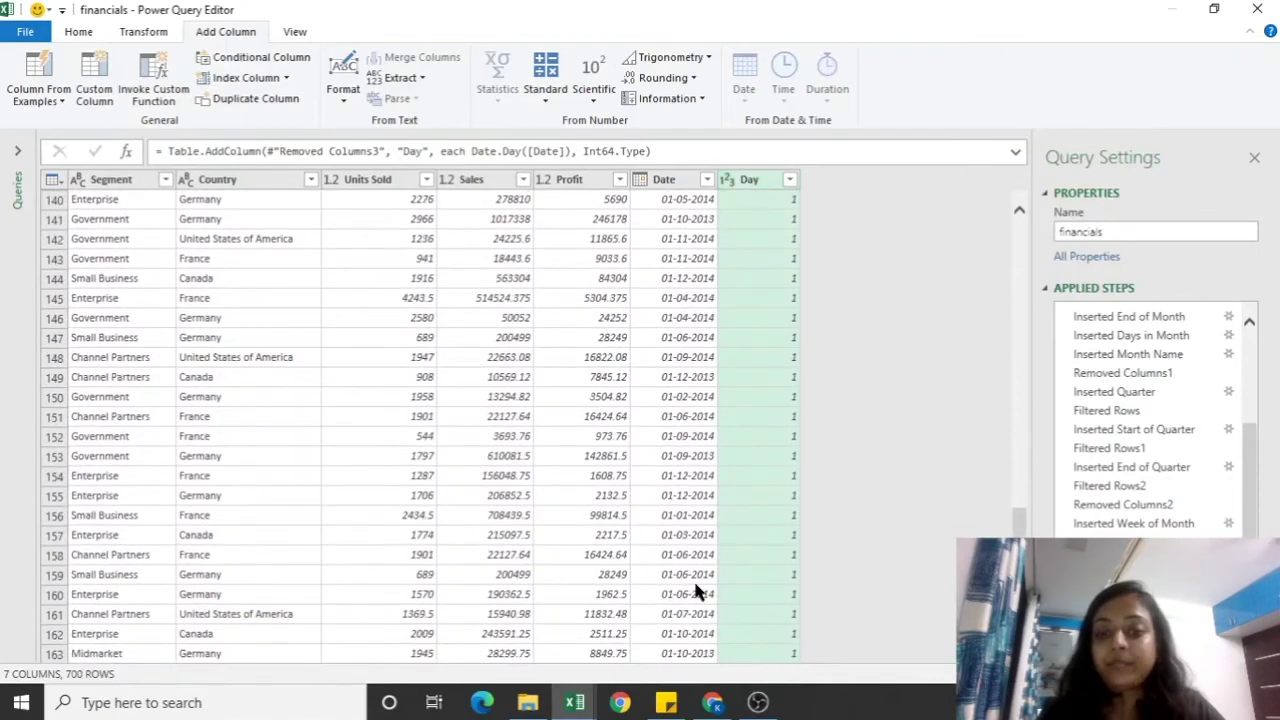
pyautogui.scroll(-1, 695, 584)
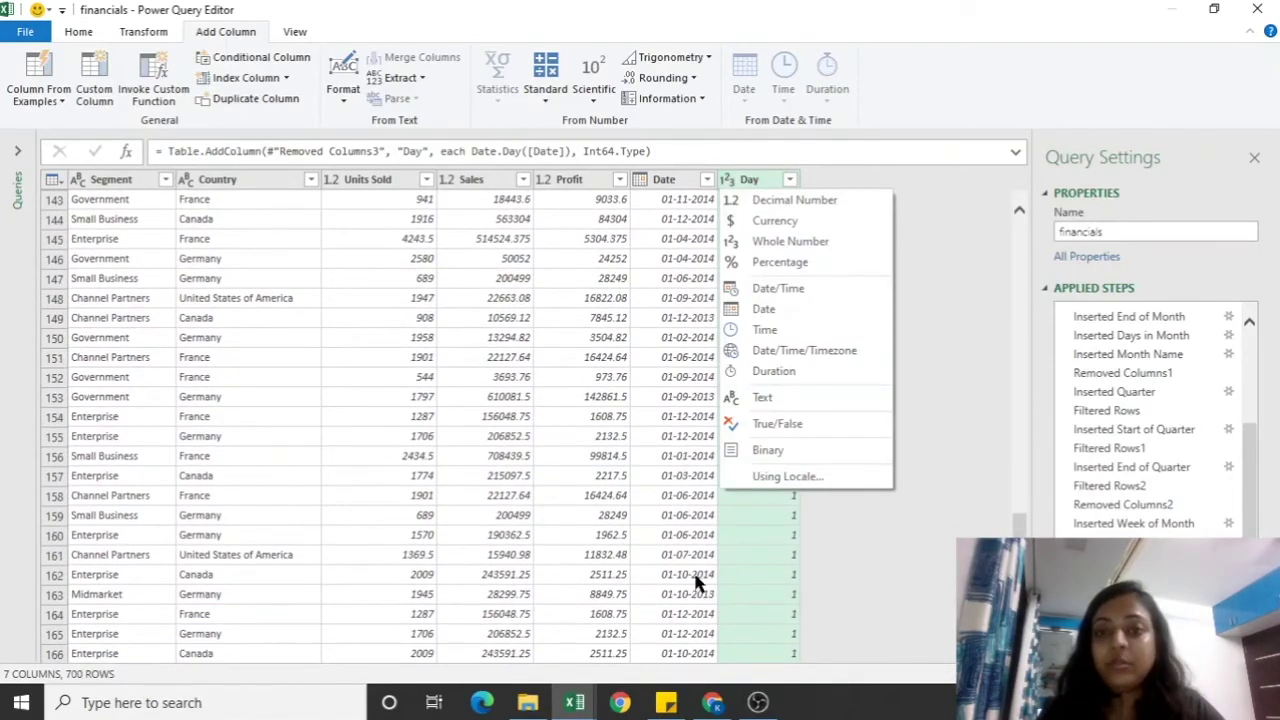
pyautogui.click(695, 575)
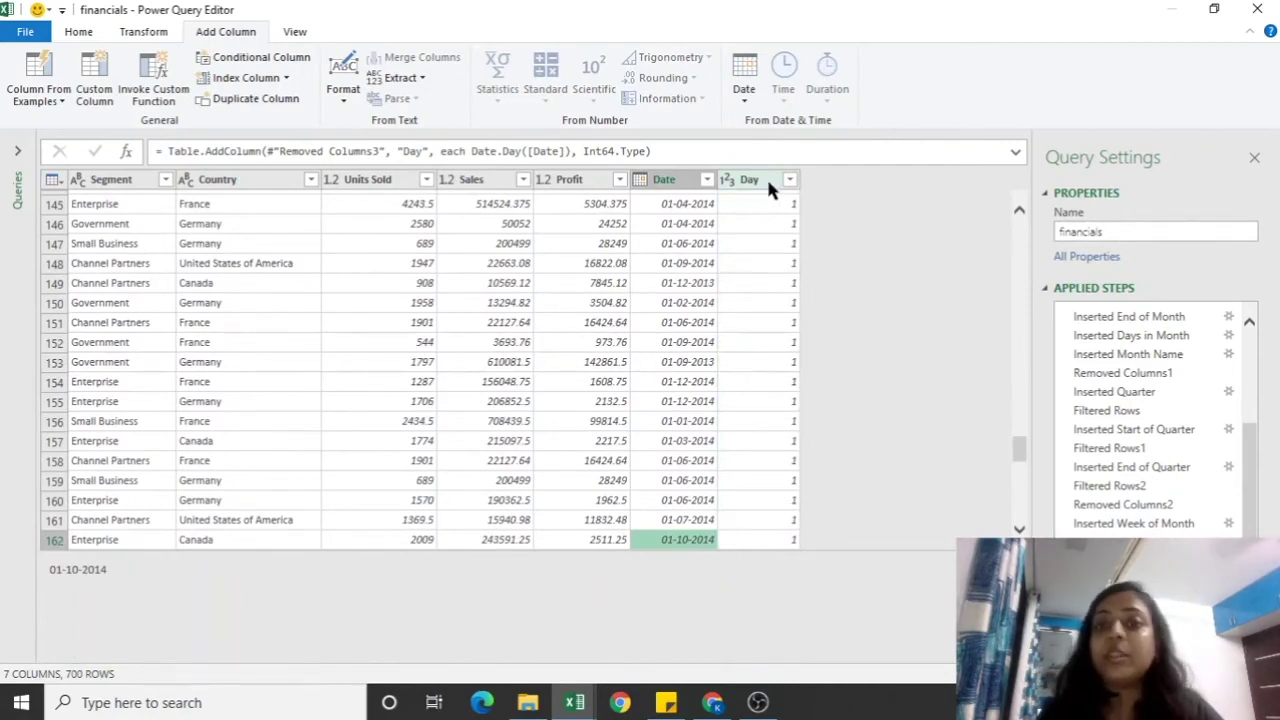
# Add a Day Name column showing the name of the day for each value in the Date column.
pyautogui.click(677, 180)
pyautogui.moveTo(1017, 526); pyautogui.dragTo(1011, 230)
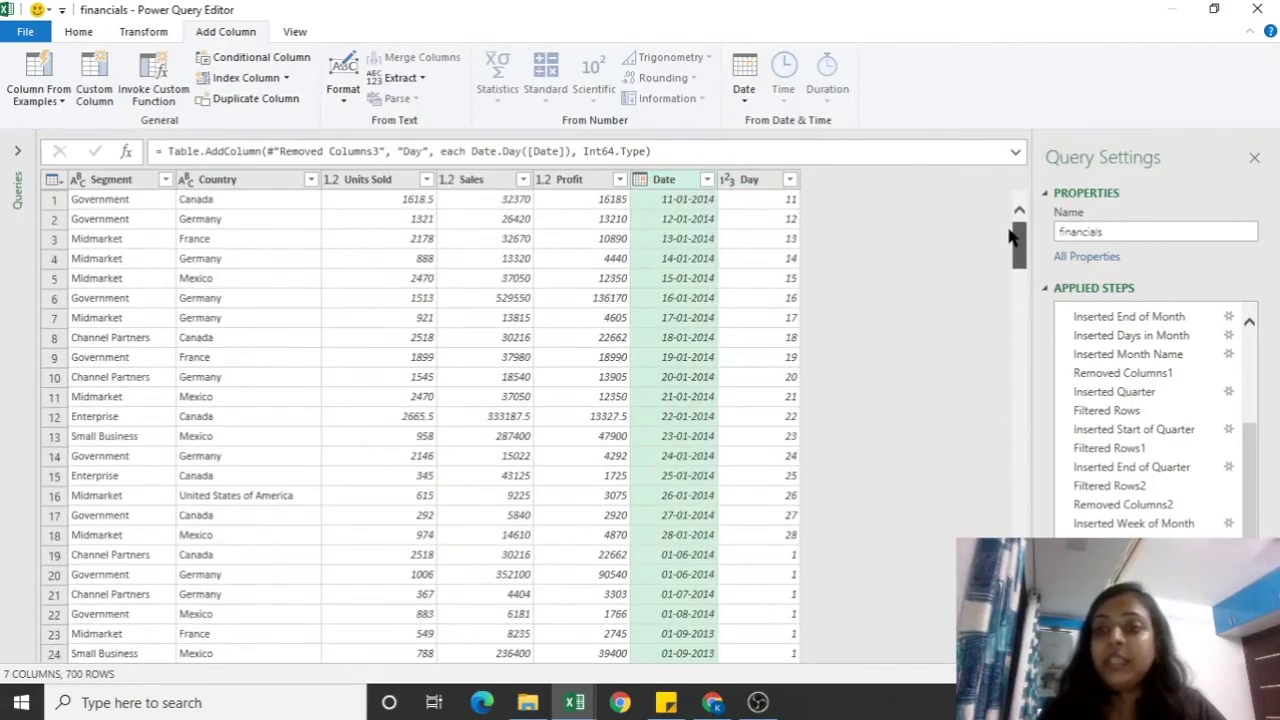
pyautogui.click(741, 90)
pyautogui.click(719, 157)
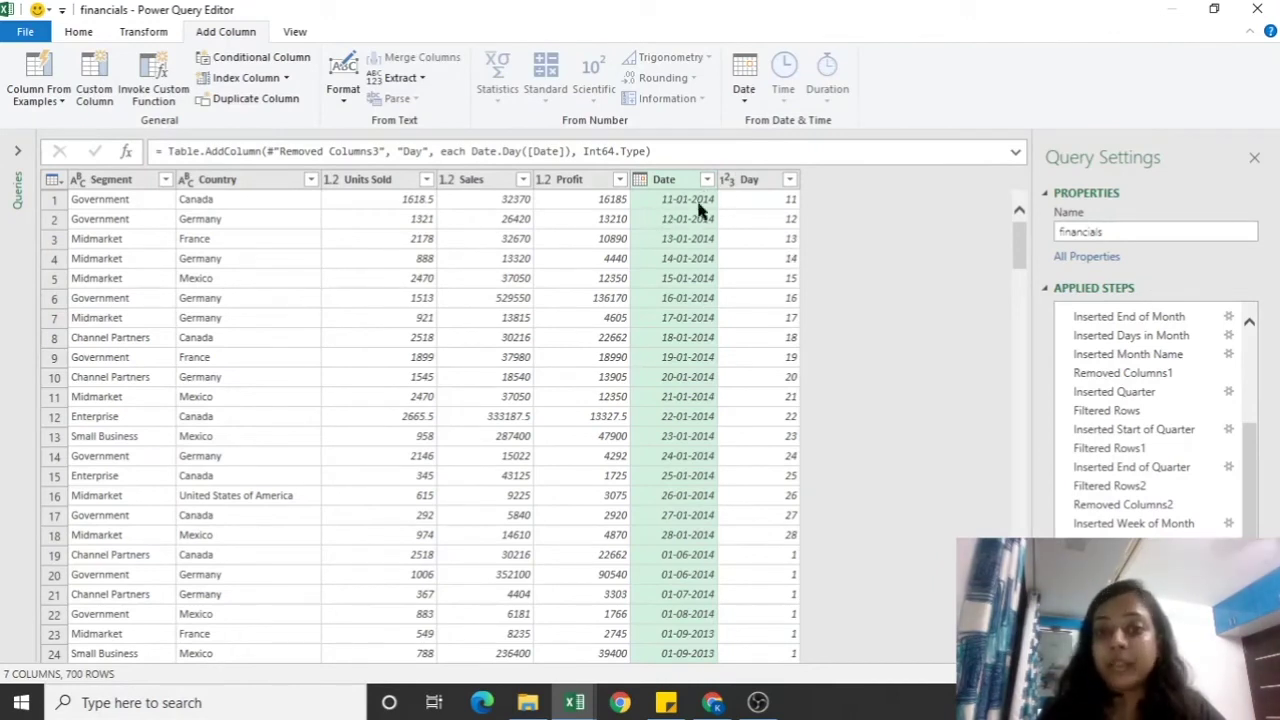
pyautogui.click(743, 90)
pyautogui.moveTo(772, 270)
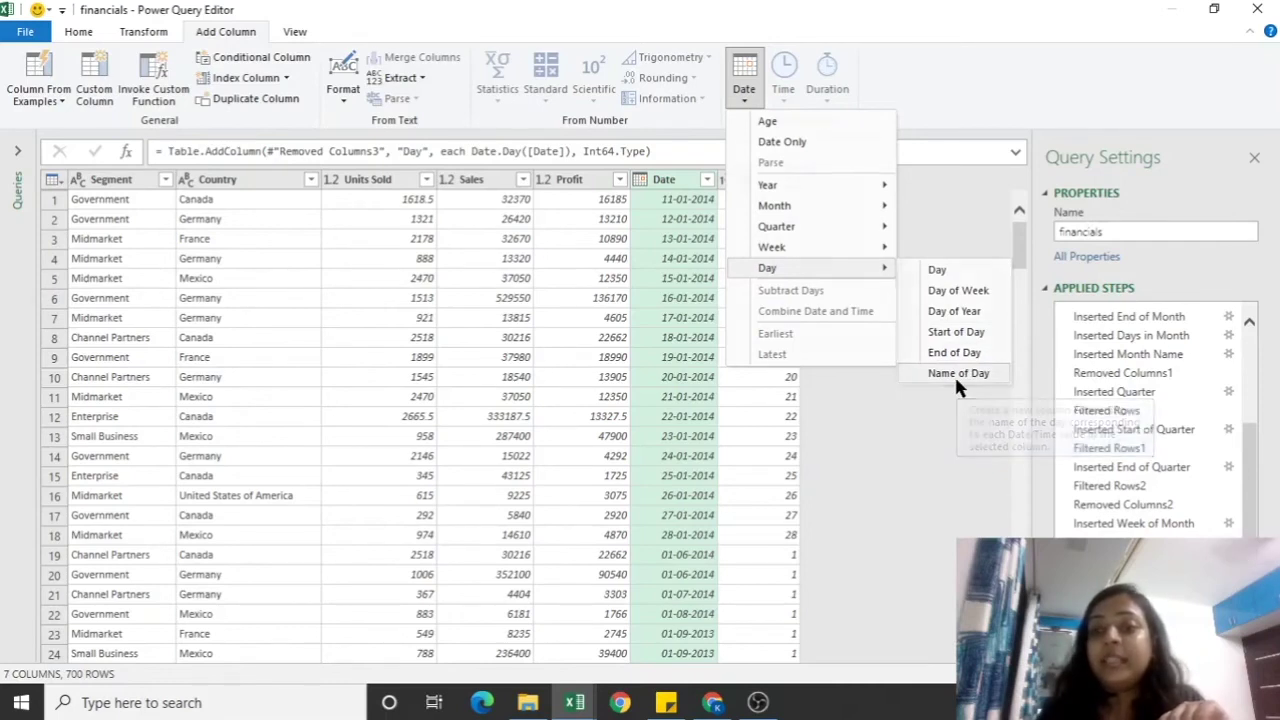
pyautogui.click(954, 374)
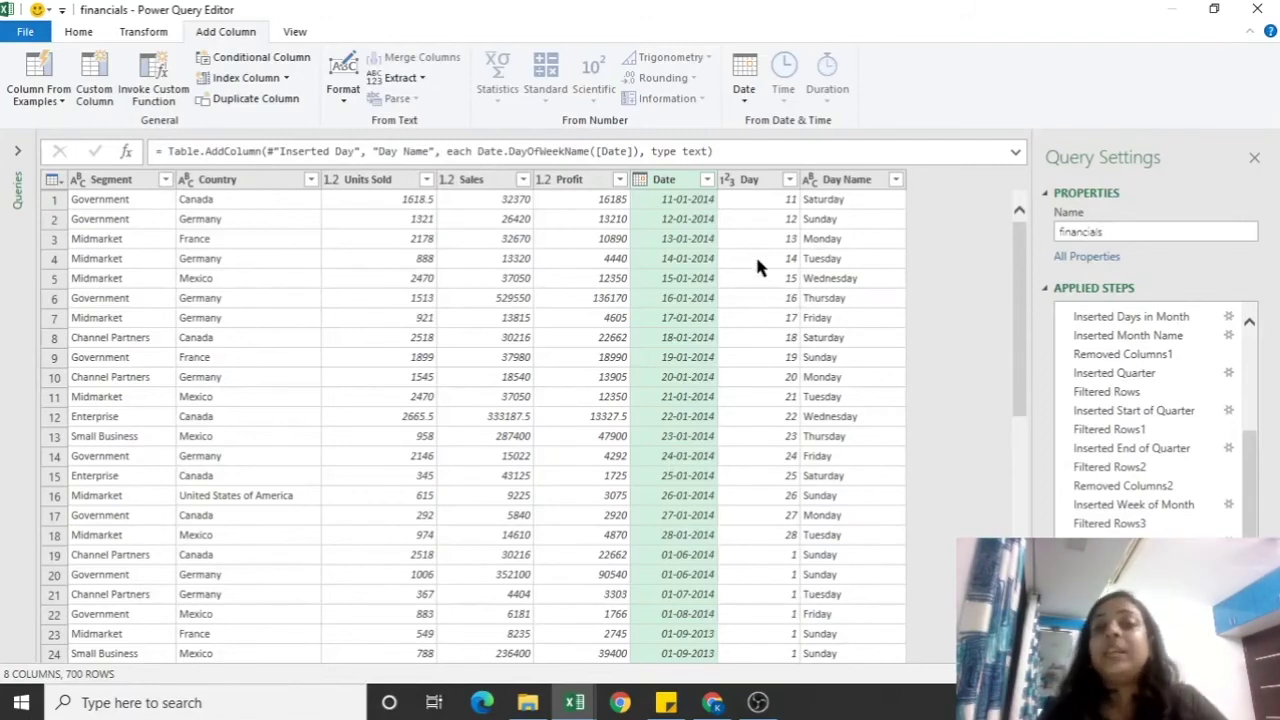
pyautogui.click(751, 181)
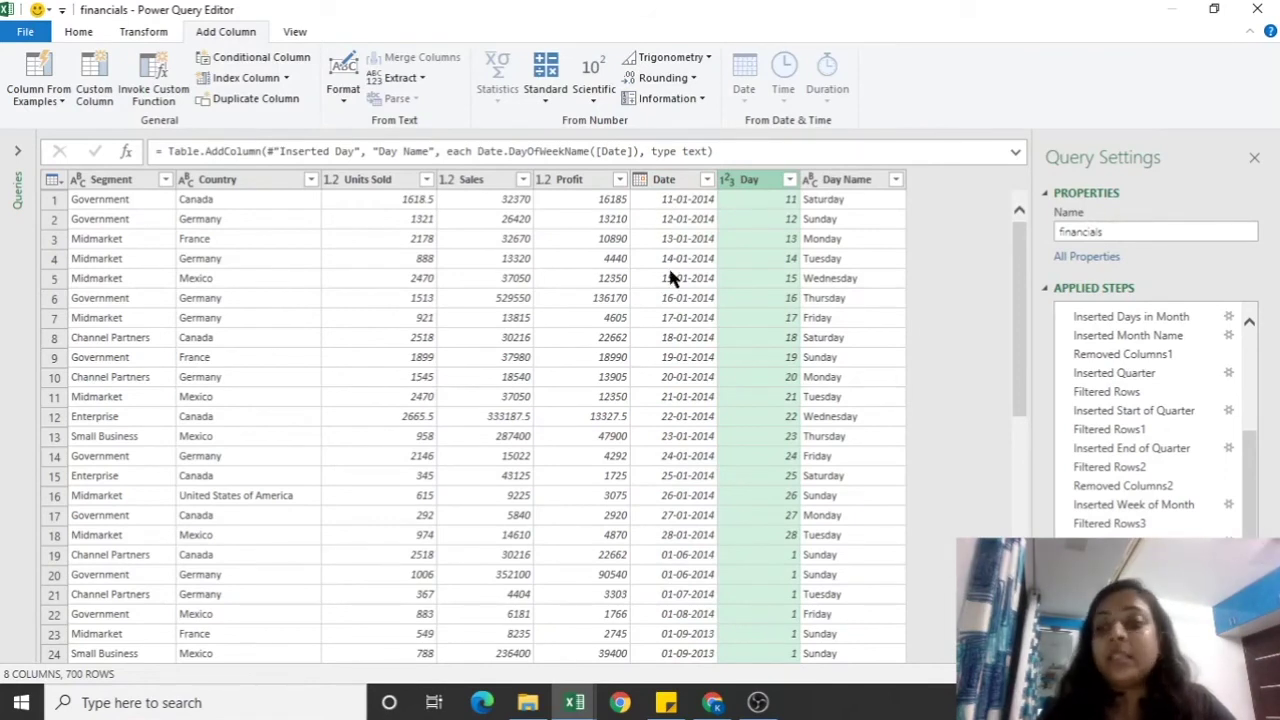
# Review the table as it stood at the Inserted Start of Quarter, Inserted Days in Month and Inserted Start of Month applied steps.
pyautogui.moveTo(1250, 472); pyautogui.dragTo(1240, 385)
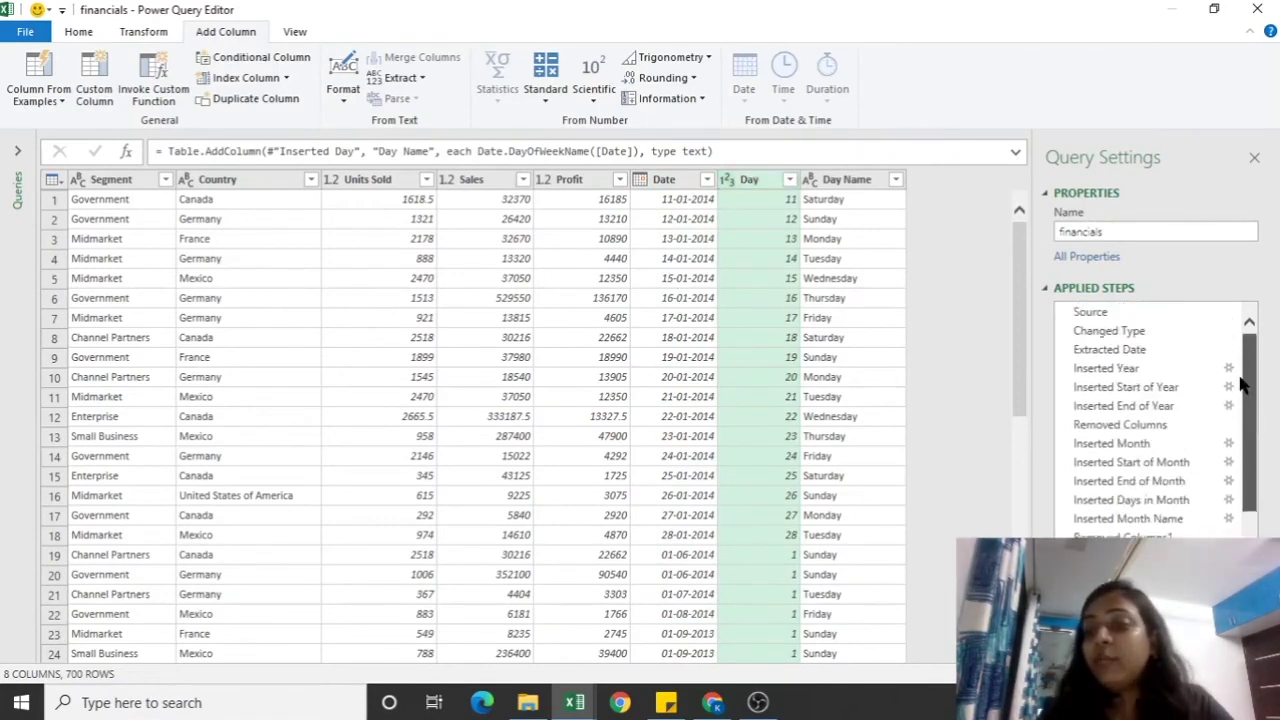
pyautogui.scroll(-3, 1240, 385)
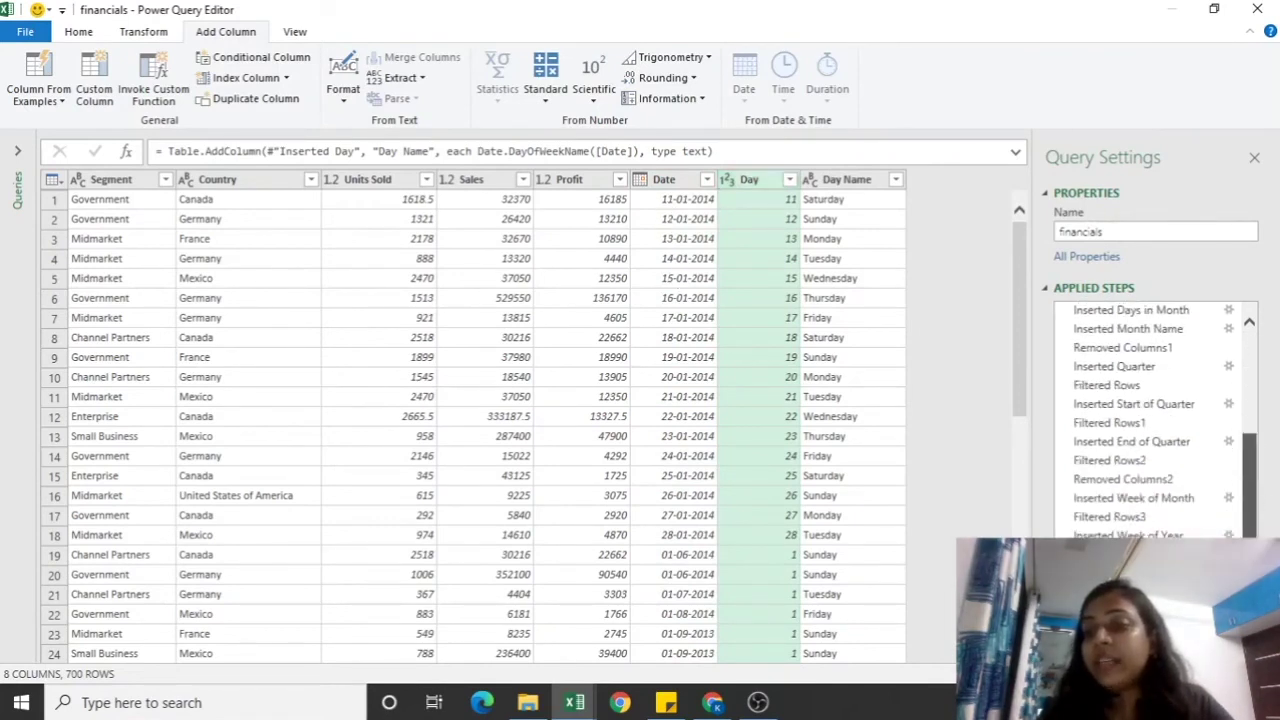
pyautogui.click(1110, 405)
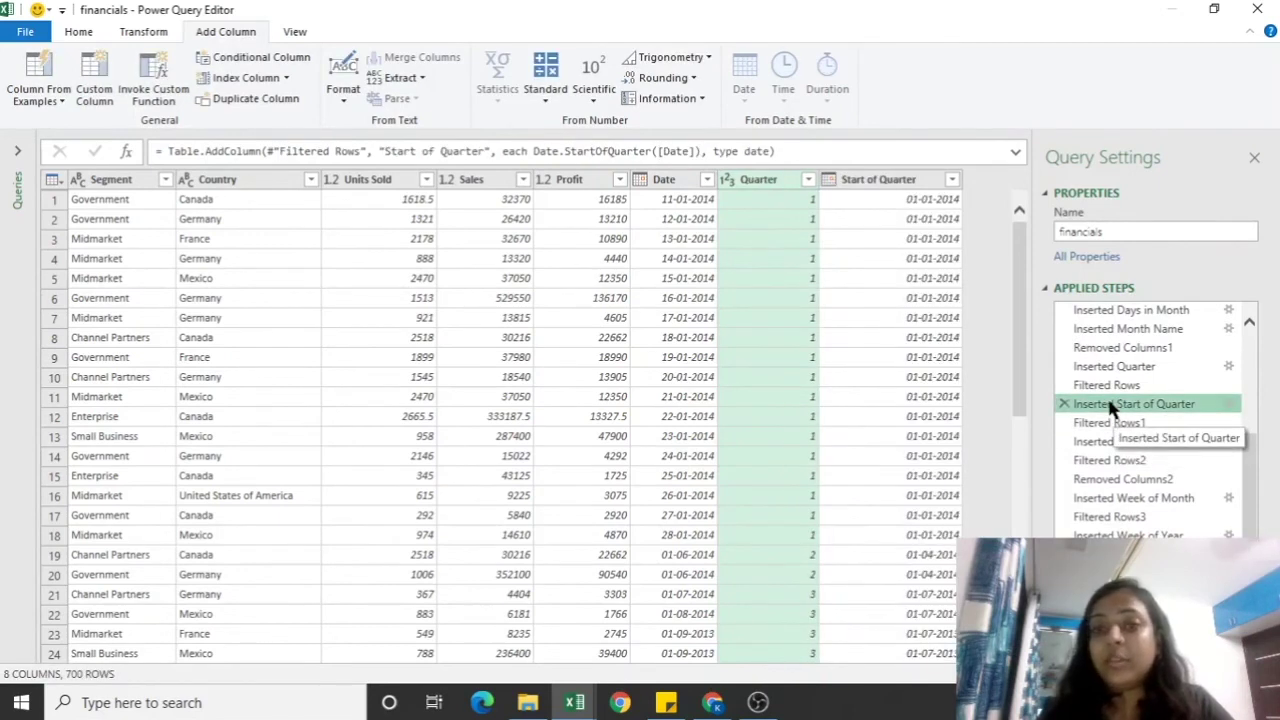
pyautogui.scroll(3, 1110, 405)
pyautogui.click(1110, 403)
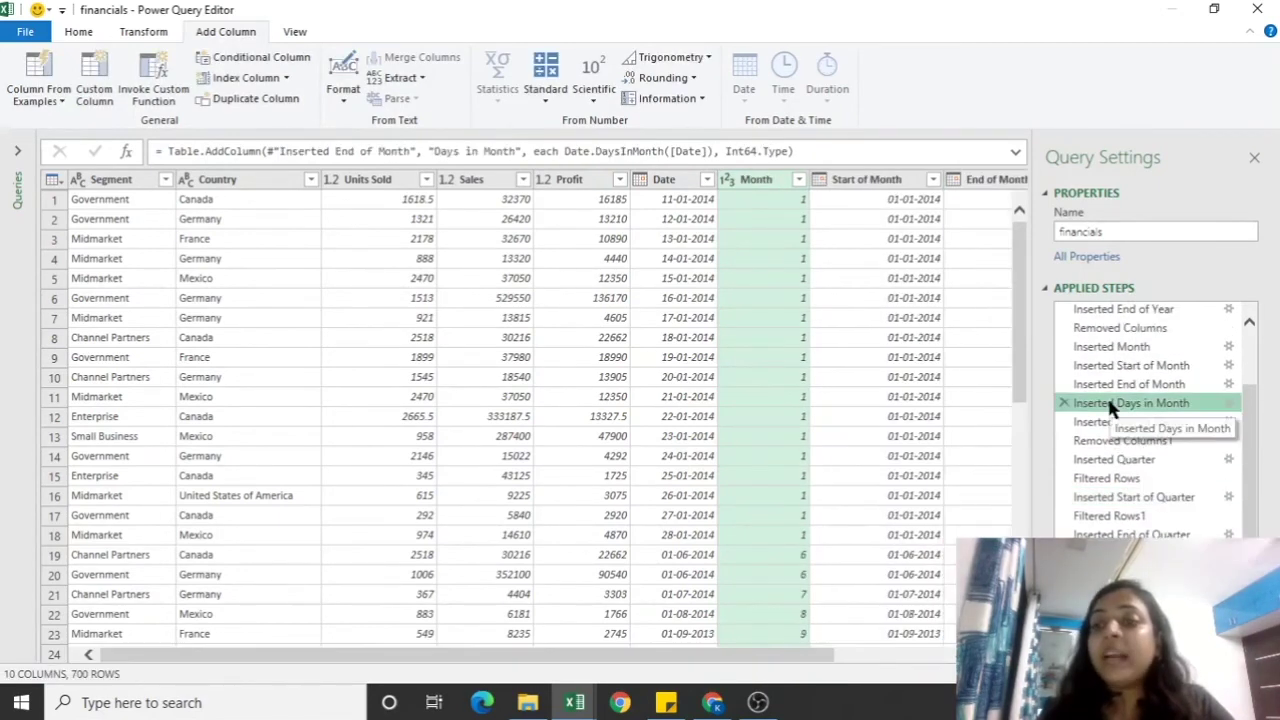
pyautogui.click(1108, 365)
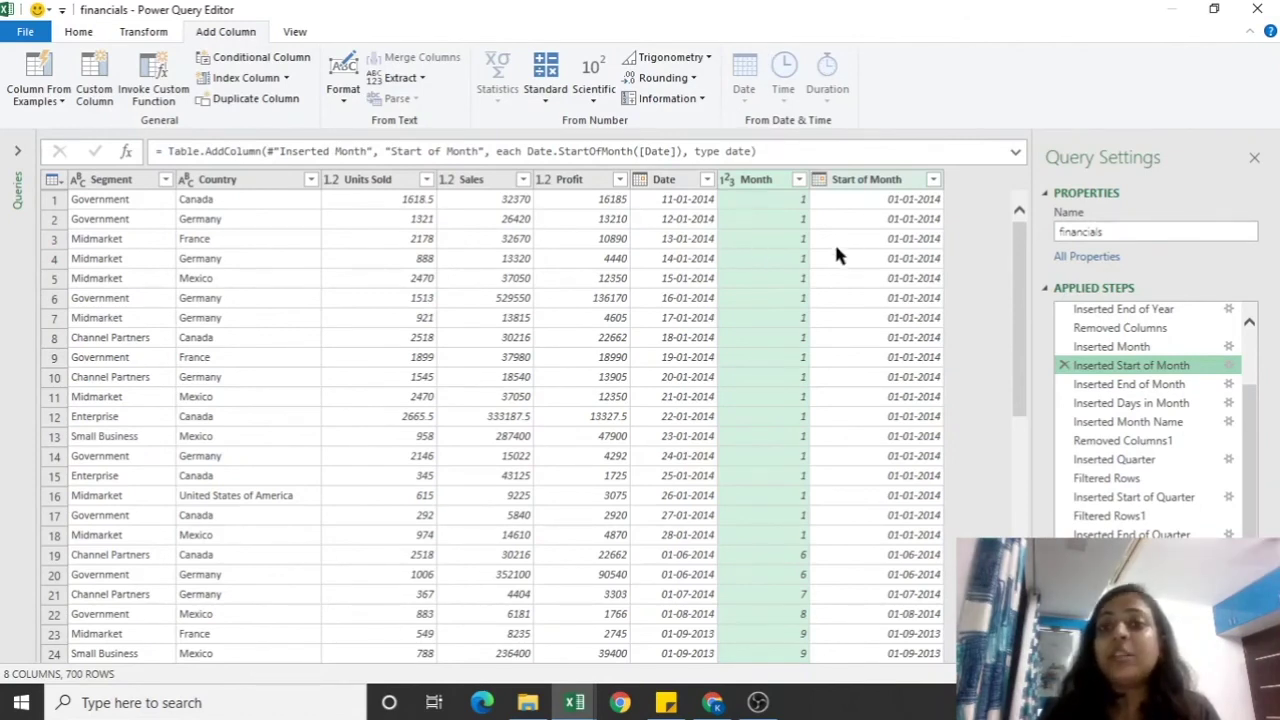
# Transform the Date column itself into day names, inserting this as an intermediate step after Inserted Start of Month.
pyautogui.click(664, 179)
pyautogui.click(140, 32)
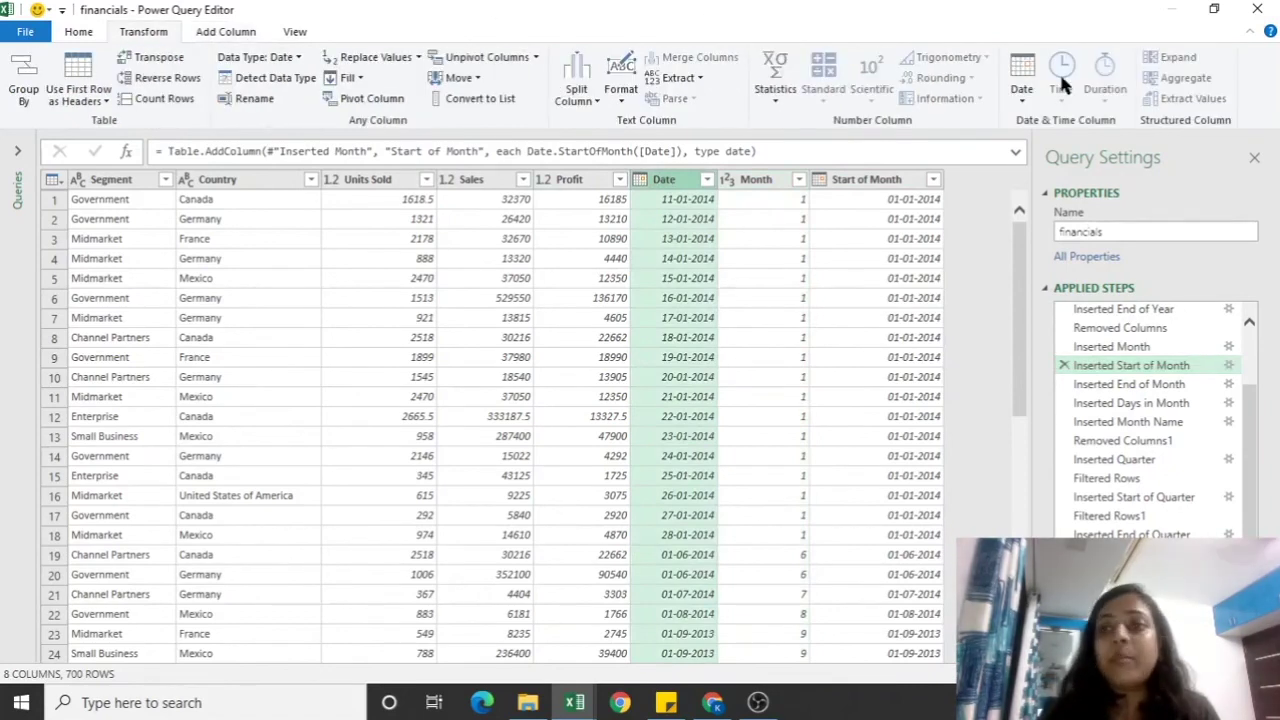
pyautogui.click(1021, 70)
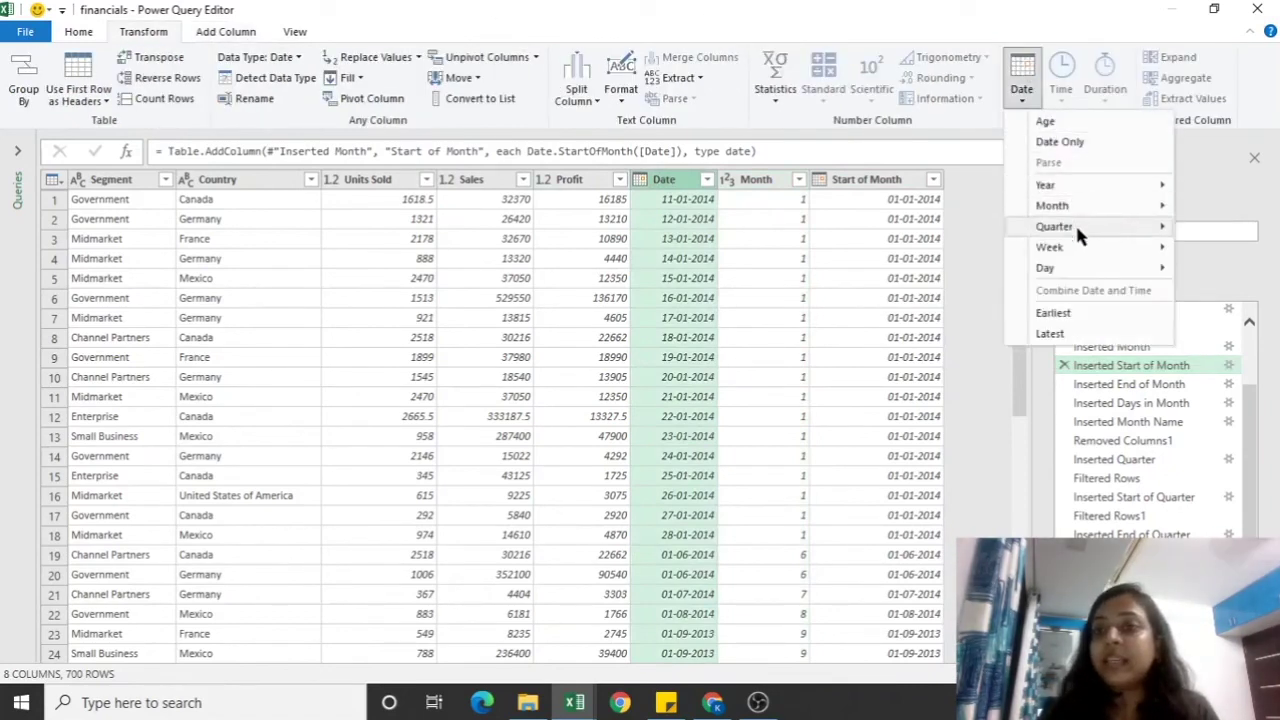
pyautogui.moveTo(1063, 268)
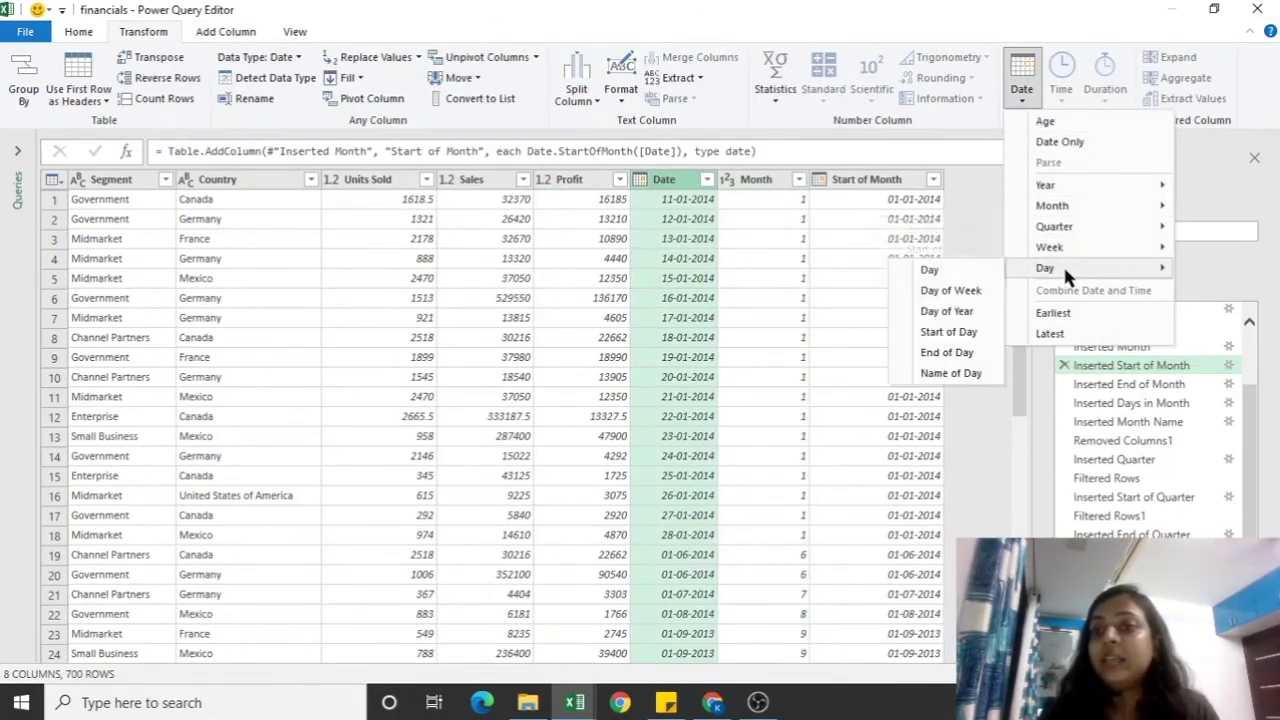
pyautogui.click(963, 374)
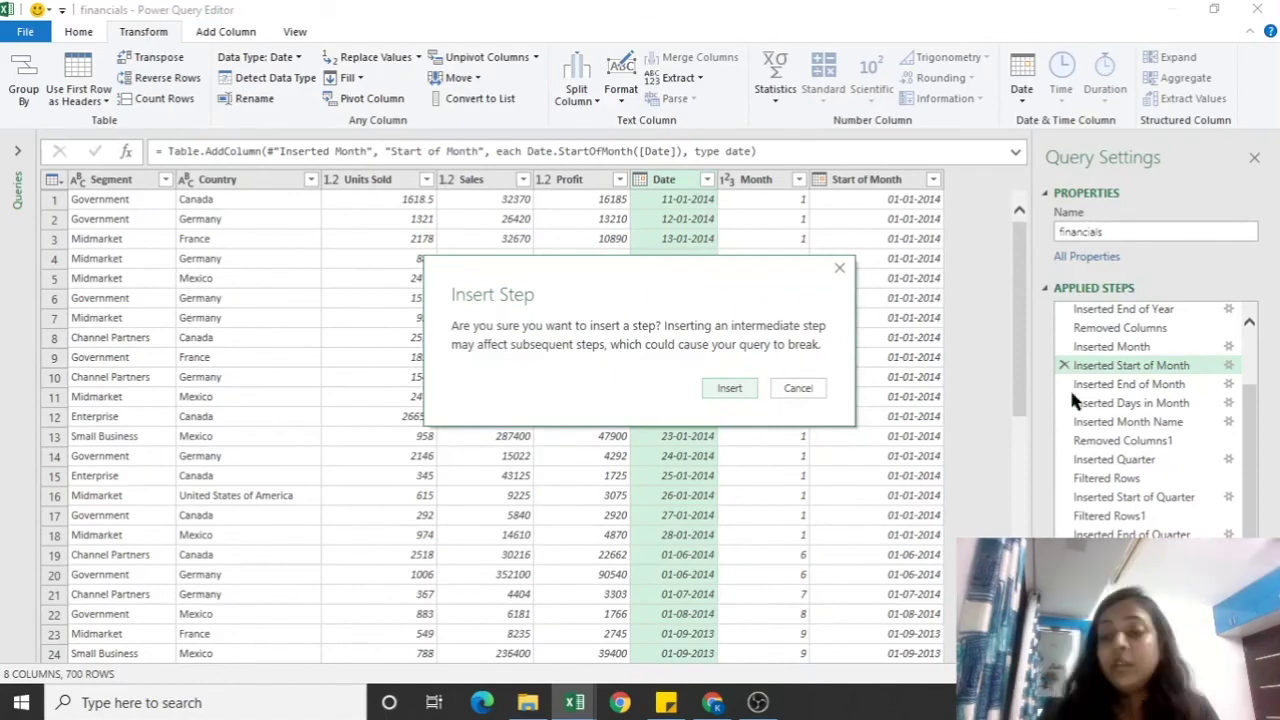
pyautogui.click(713, 392)
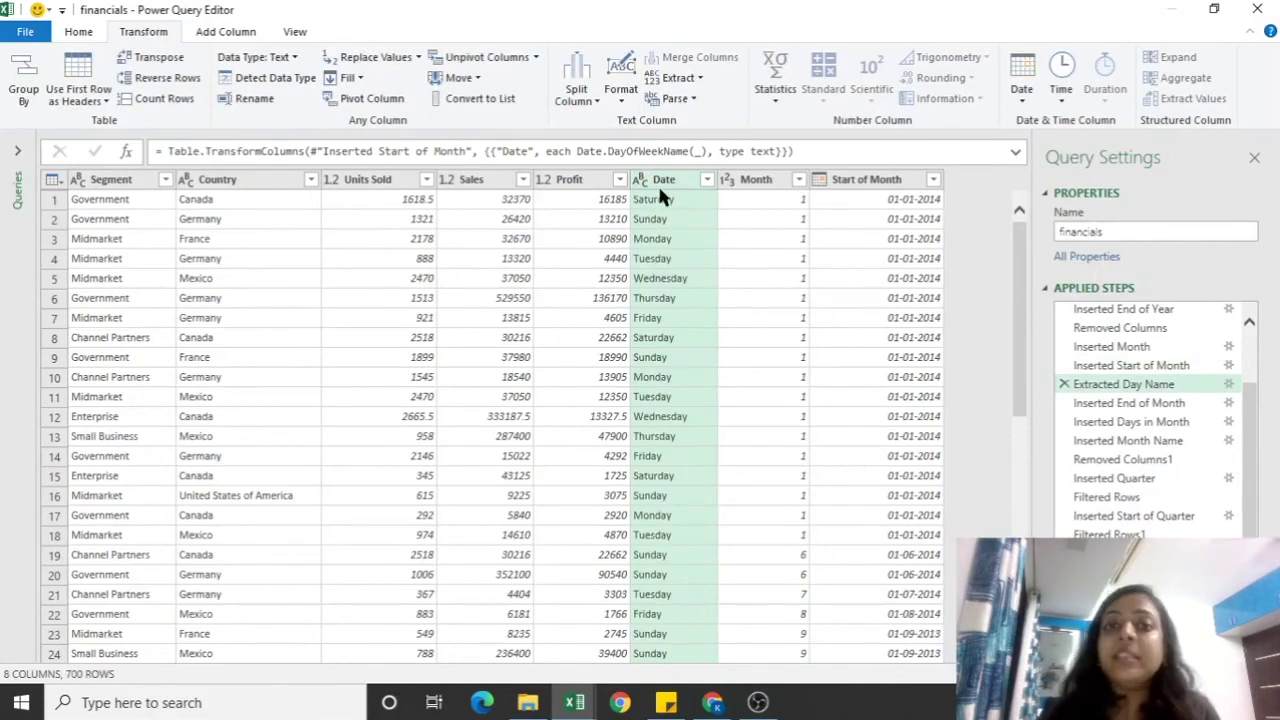
# Delete the intermediate Extracted Day Name step from the query's applied steps.
pyautogui.click(1064, 385)
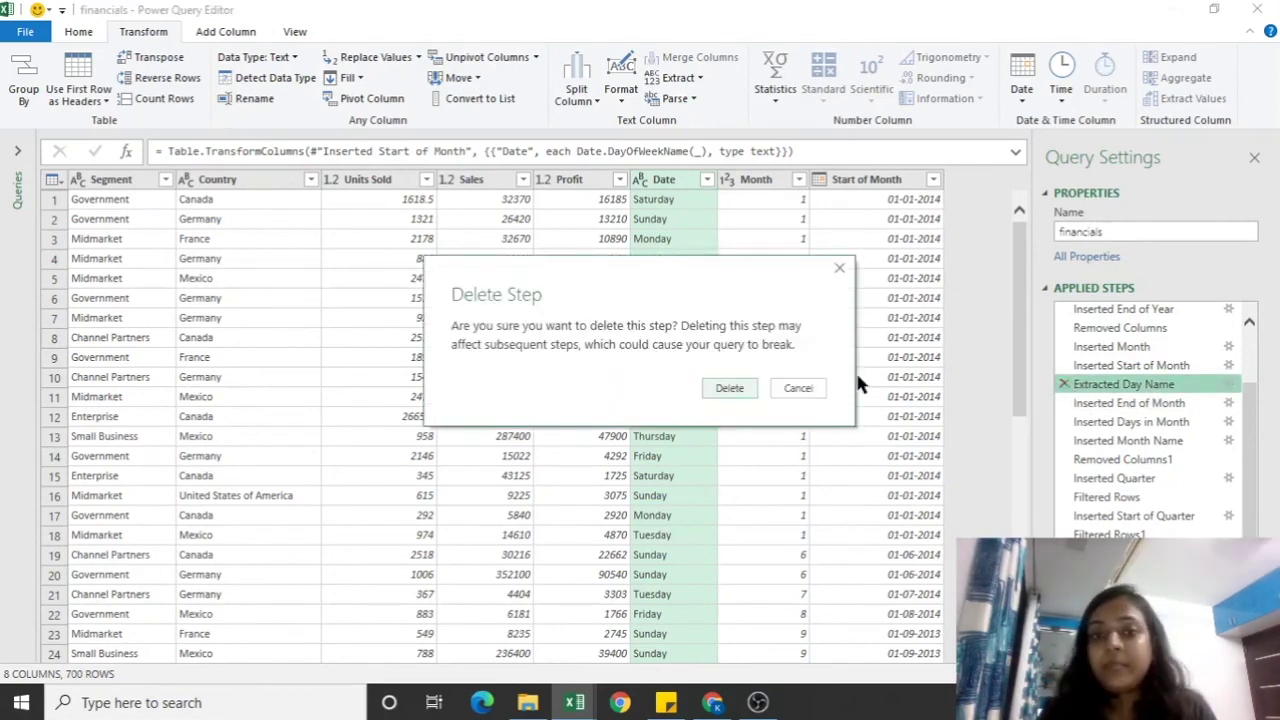
pyautogui.click(735, 390)
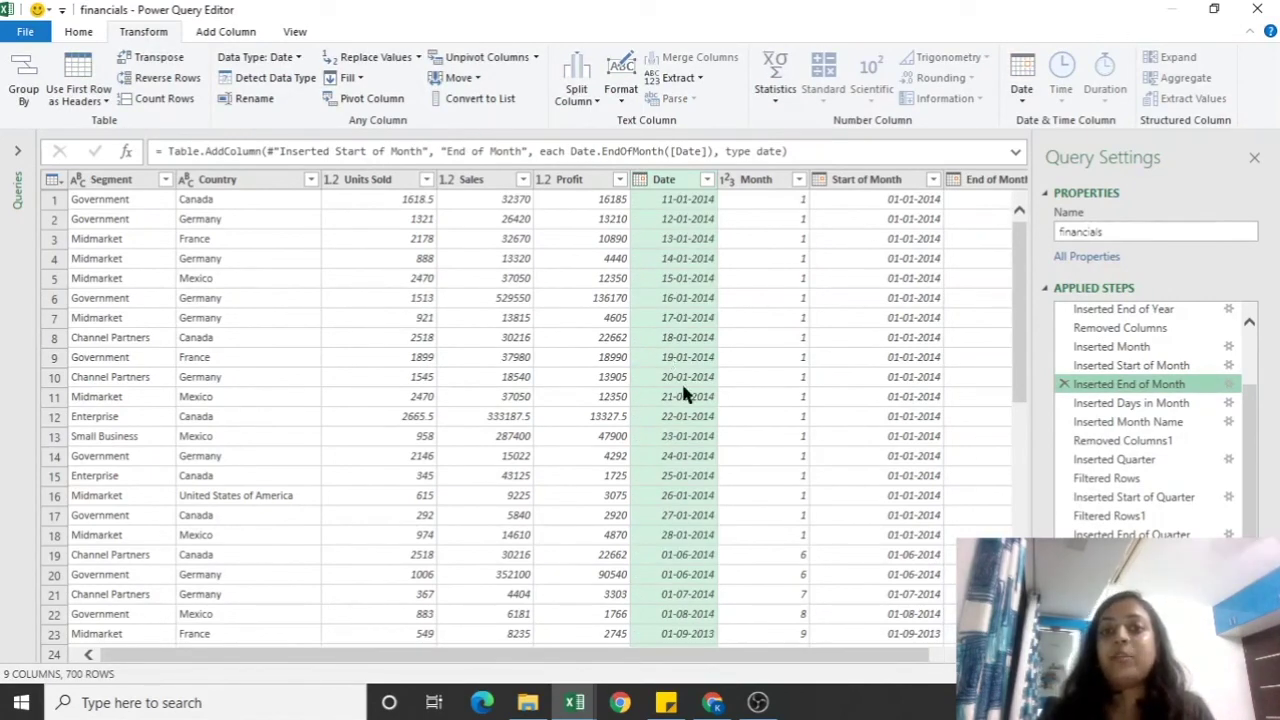
pyautogui.scroll(-3, 1186, 452)
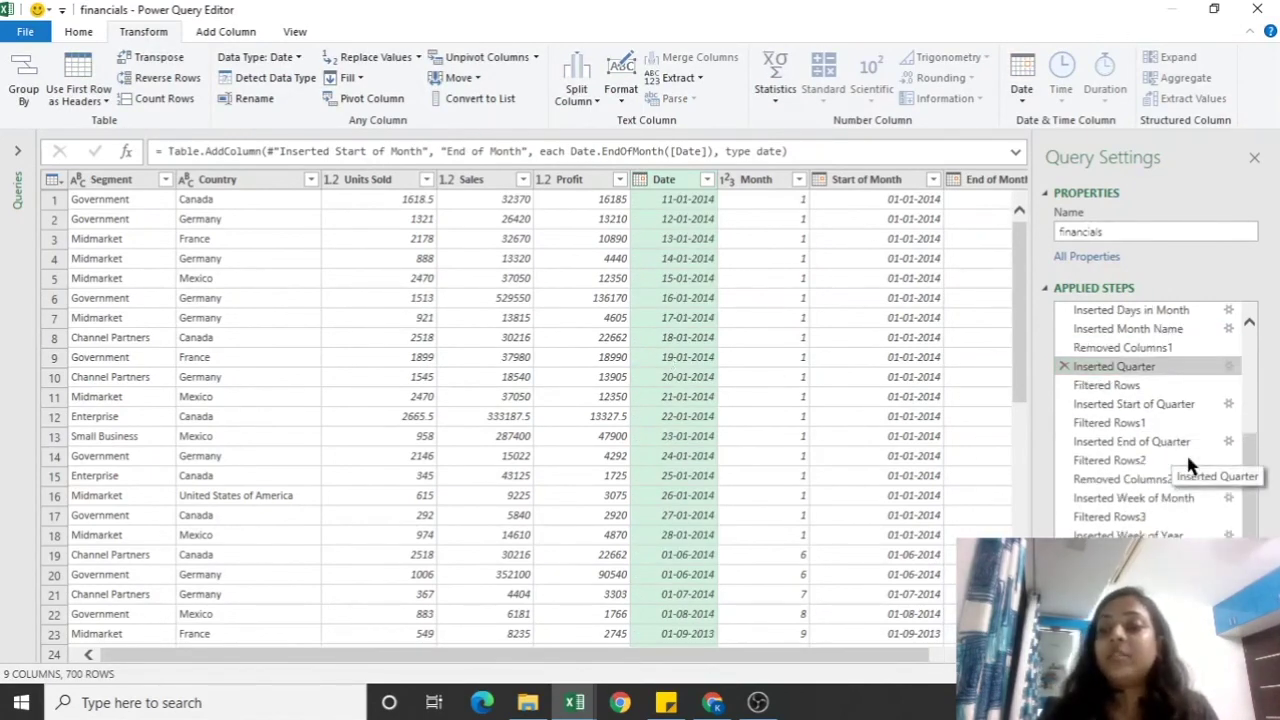